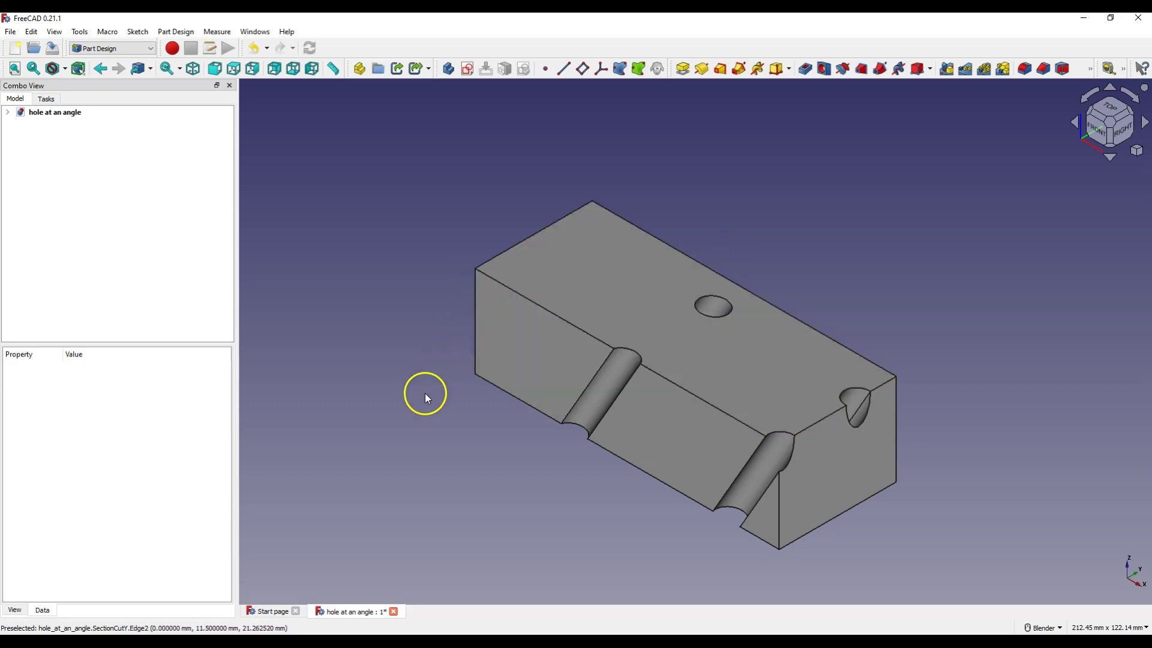
# Close the "hole at an angle" document, saving its changes, and create a new empty document
pyautogui.click(393, 611)
pyautogui.click(594, 355)
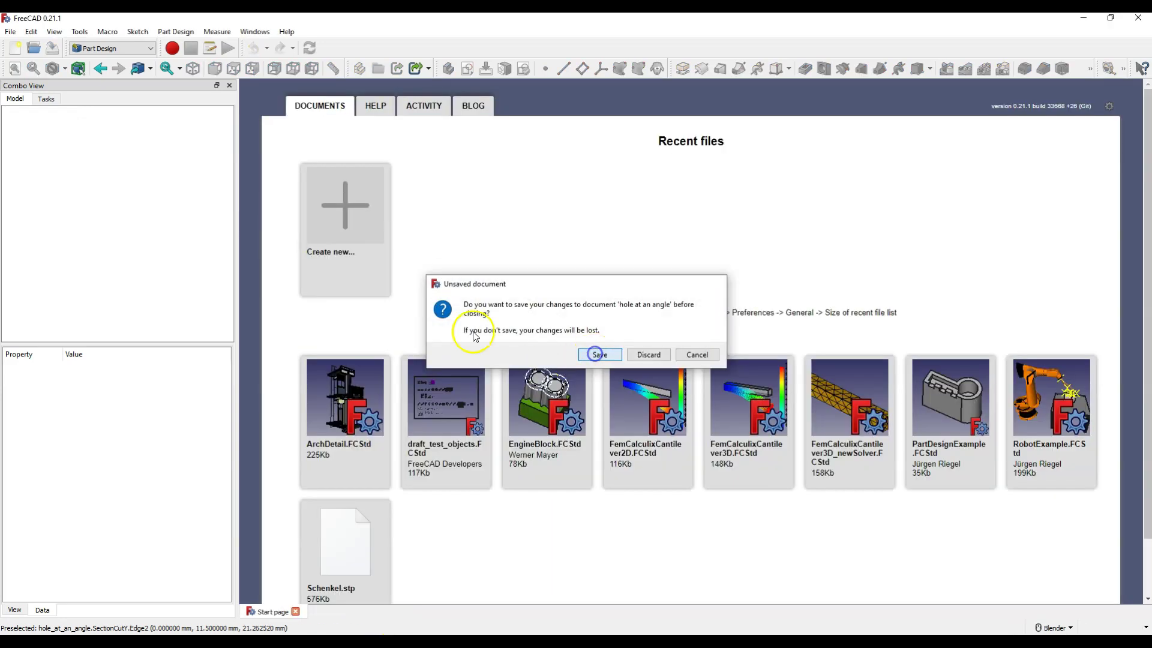
pyautogui.click(331, 205)
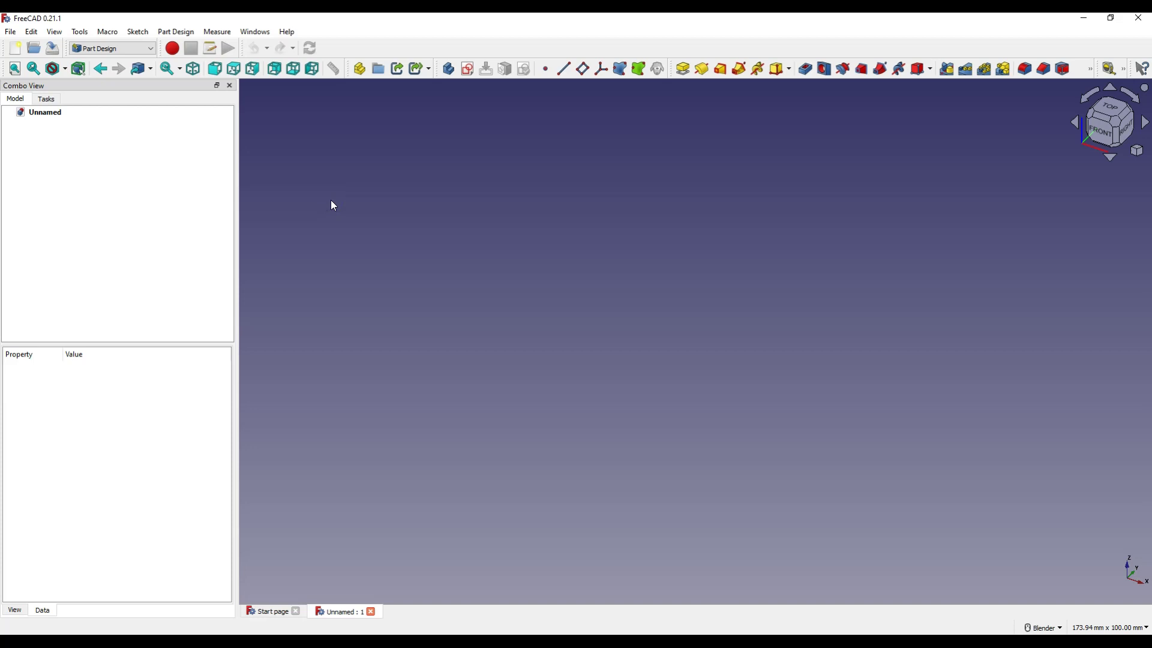
# Start a sketch on the XY plane and draw a rectangle about 73 by 45 mm with one corner at the origin
pyautogui.click(467, 69)
pyautogui.click(638, 219)
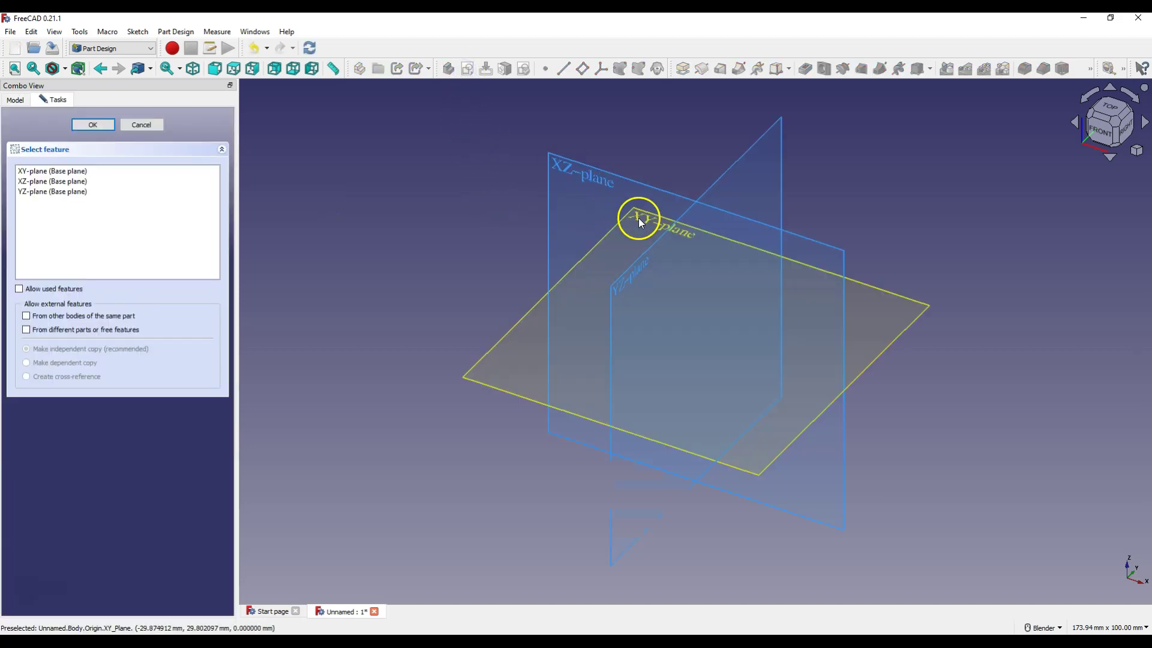
pyautogui.scroll(-2, 541, 362)
pyautogui.click(526, 68)
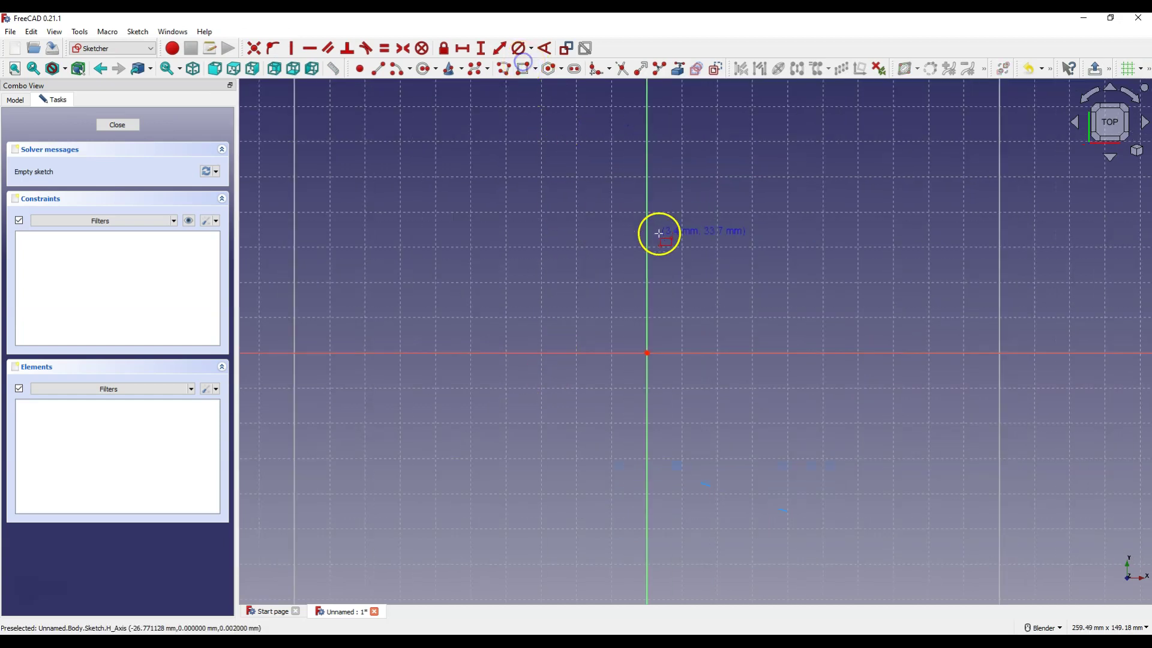
pyautogui.click(647, 353)
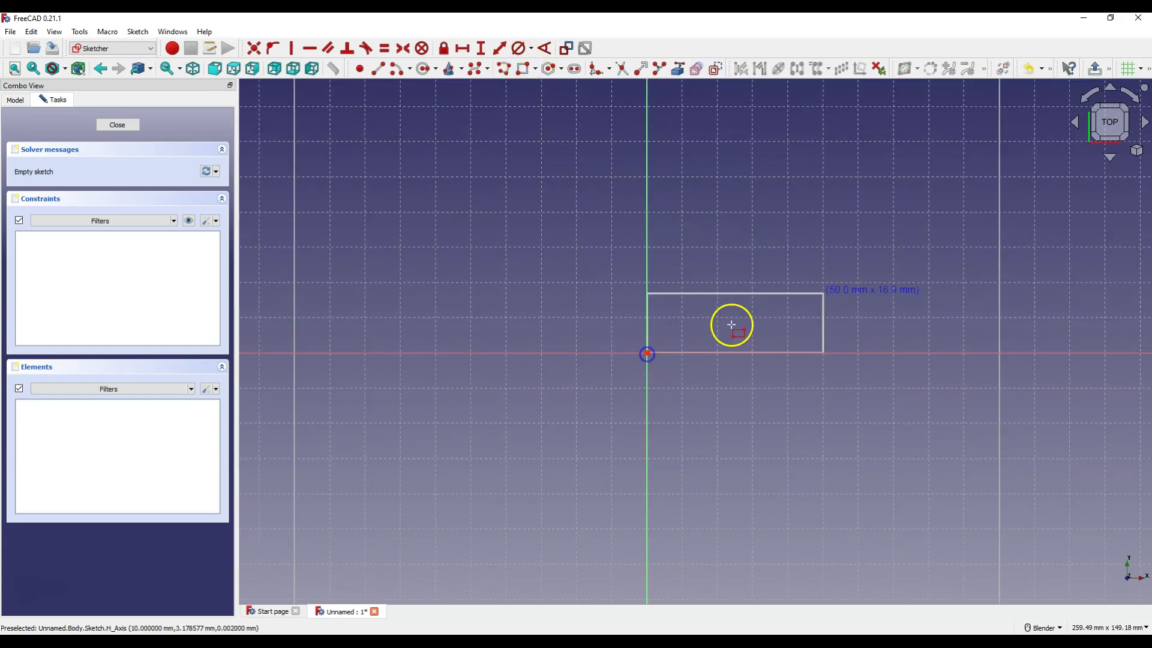
pyautogui.click(905, 194)
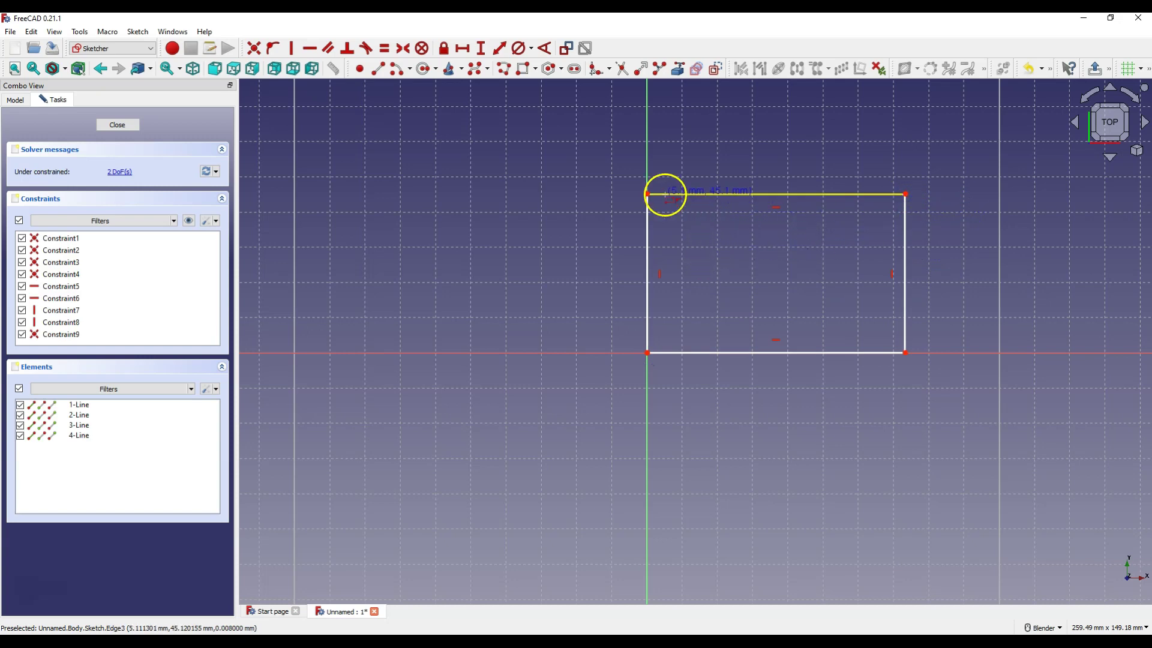
# Constrain the horizontal length of the rectangle's lower edge to 100 mm
pyautogui.click(470, 54)
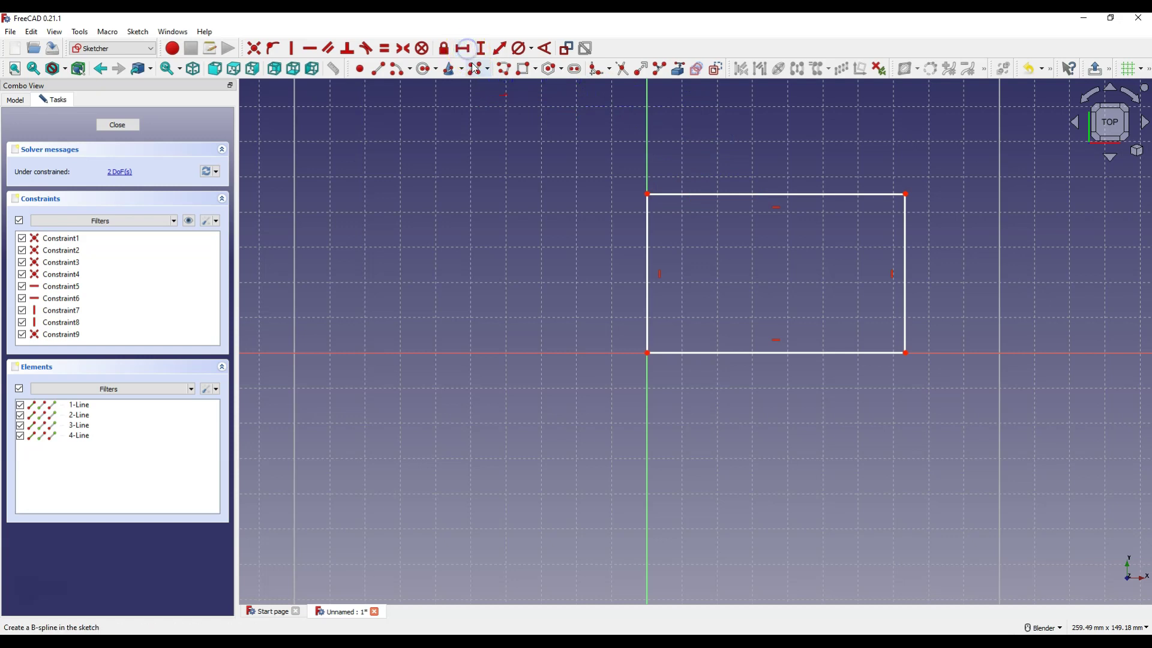
pyautogui.click(800, 356)
pyautogui.write('10')
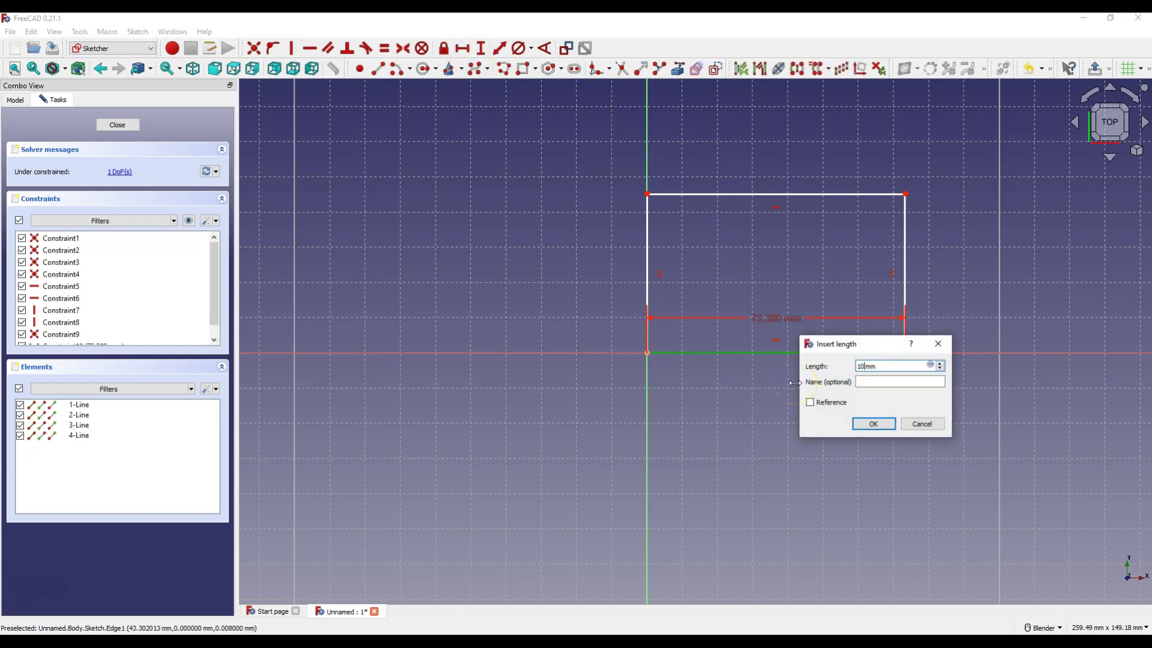
pyautogui.write('0')
pyautogui.press('Return')
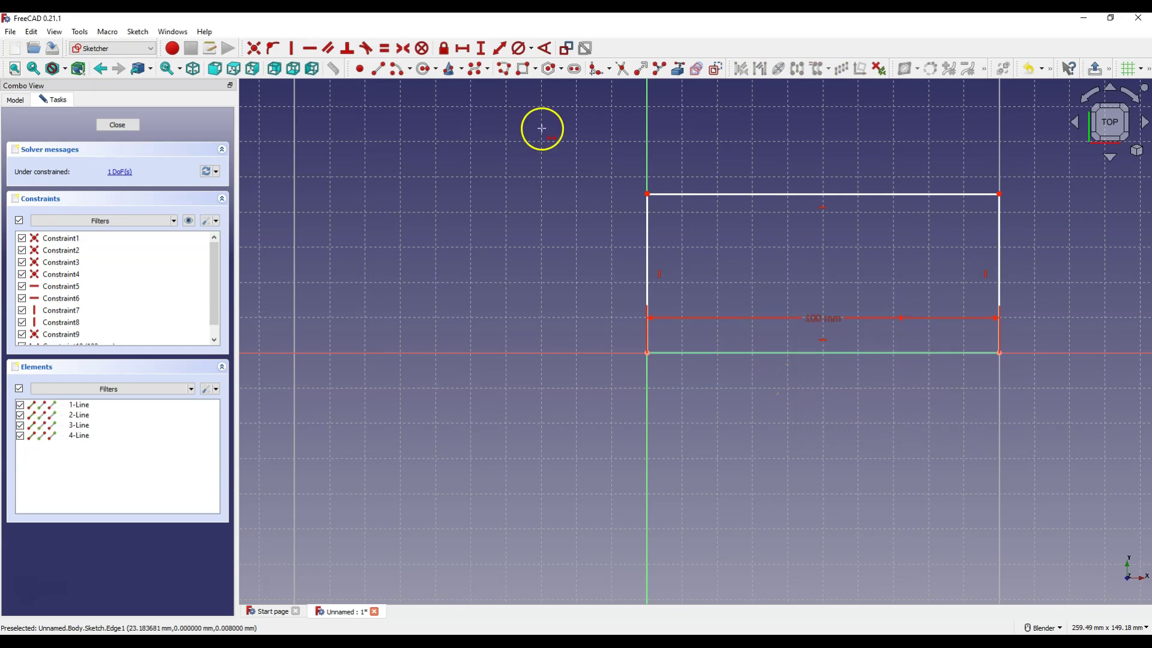
# Constrain the vertical length of the rectangle's side on the Y axis to 50 mm and close the sketch
pyautogui.click(485, 50)
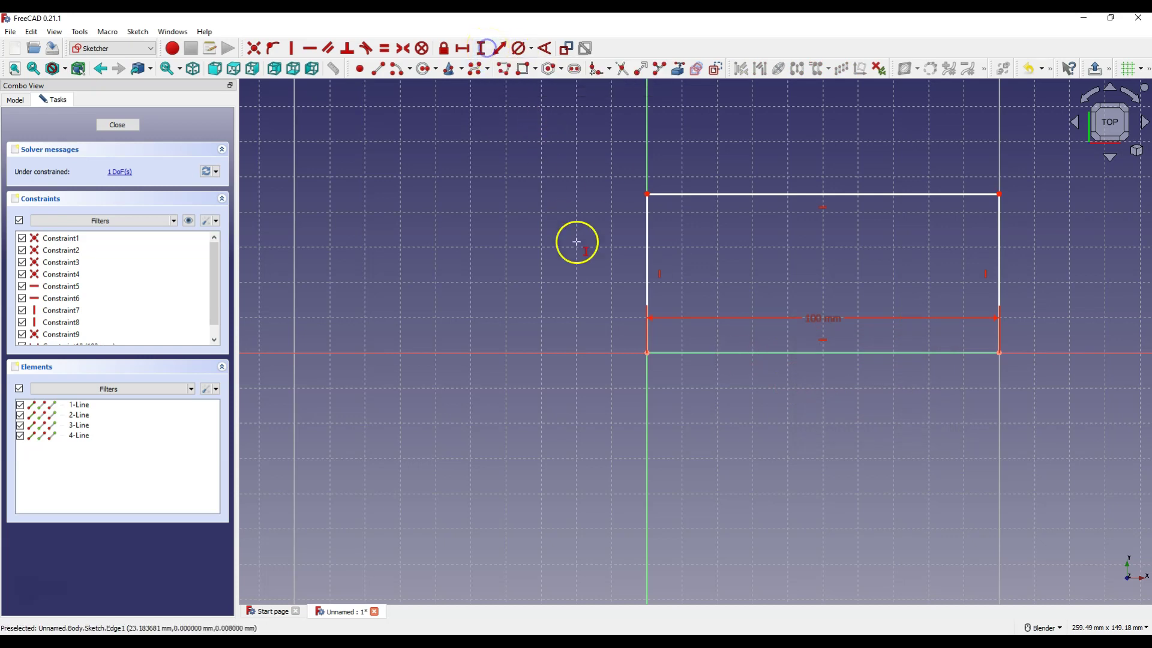
pyautogui.click(645, 263)
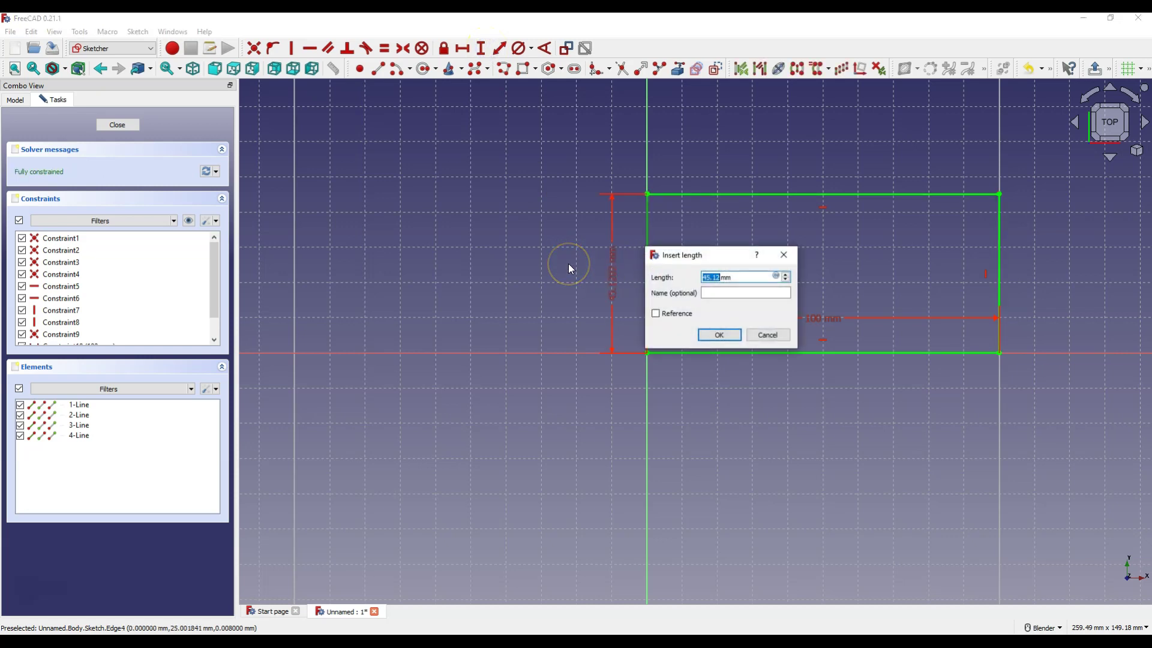
pyautogui.write('50')
pyautogui.press('Return')
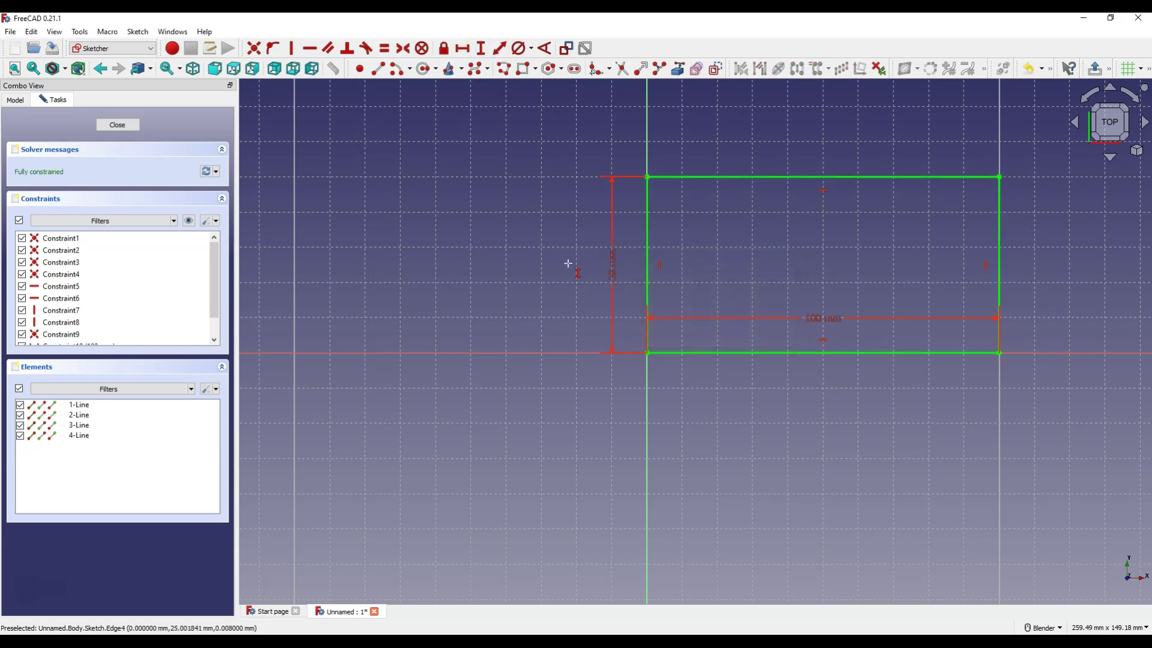
pyautogui.keyDown('shift'); pyautogui.moveTo(512, 140); pyautogui.dragTo(440, 173, button='middle'); pyautogui.keyUp('shift')
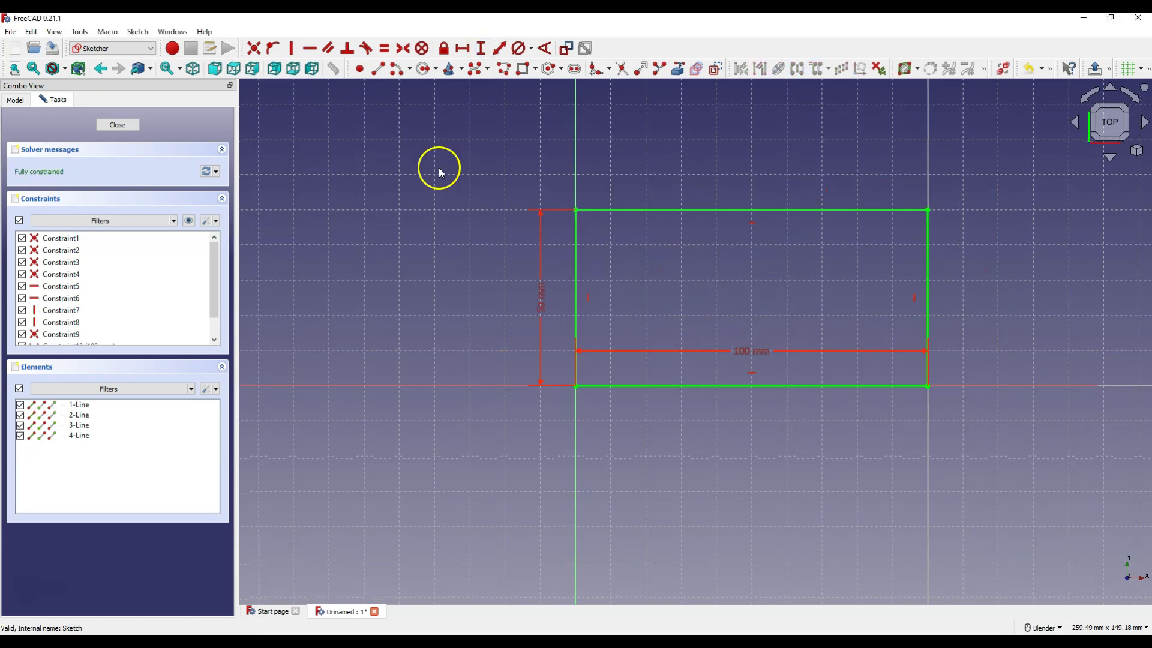
pyautogui.click(125, 128)
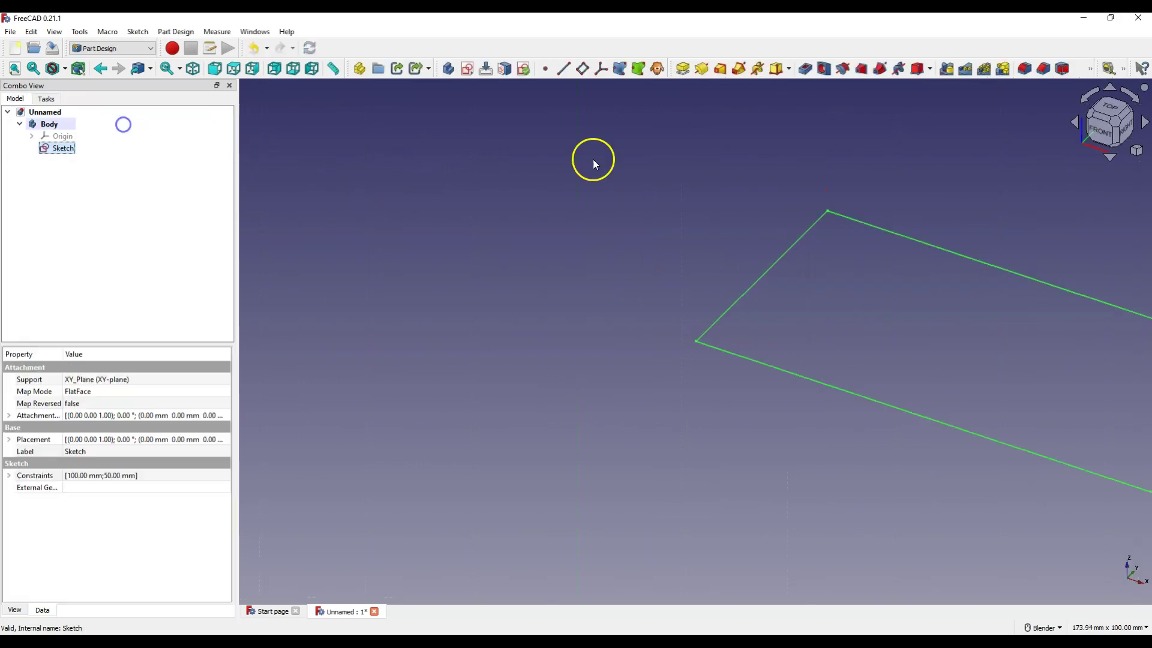
# Pad the rectangle sketch 30 mm into a solid block
pyautogui.click(682, 70)
pyautogui.write('30')
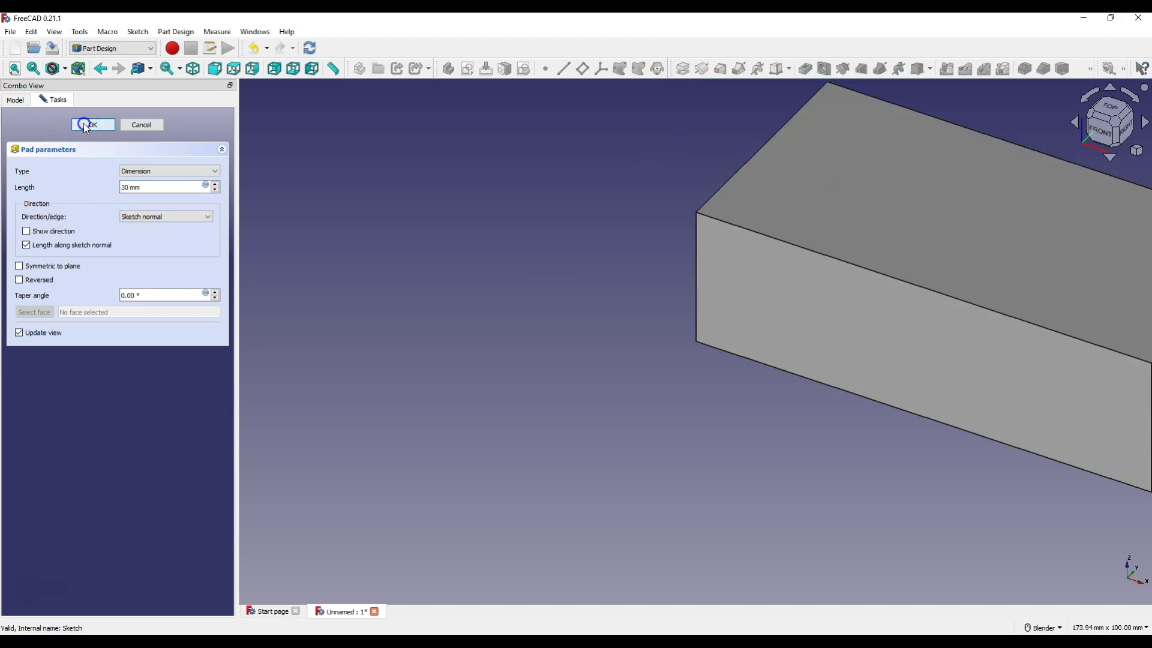
pyautogui.click(84, 123)
pyautogui.scroll(-3, 424, 305)
pyautogui.scroll(1, 864, 188)
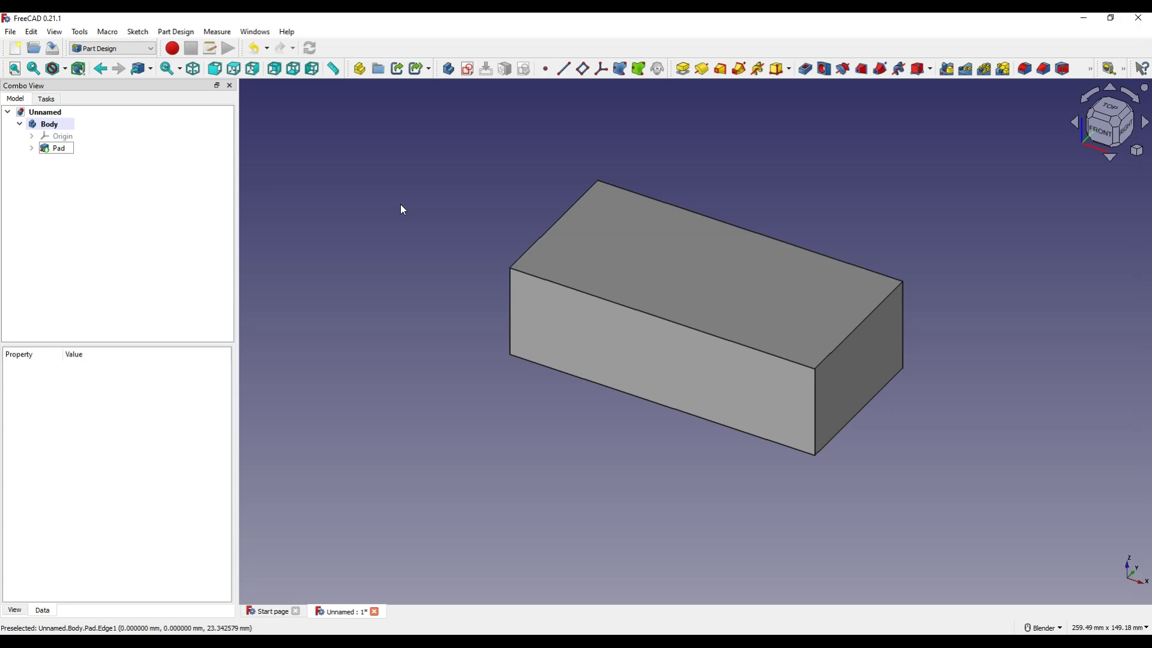
pyautogui.click(484, 414)
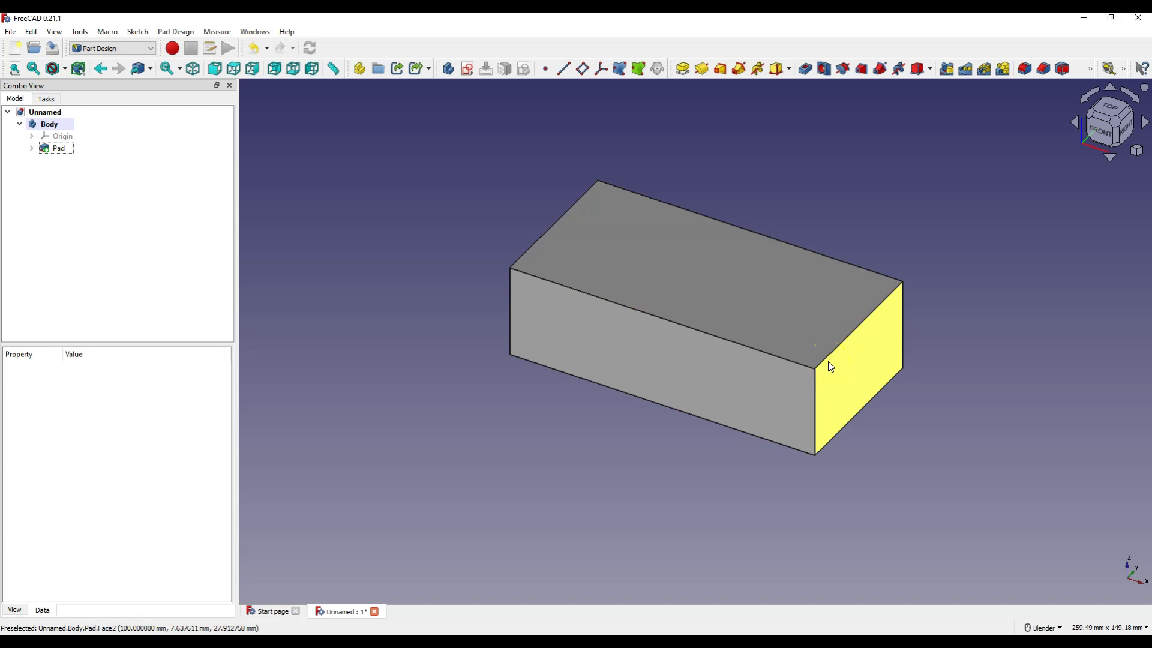
# Start a sketch on the block's long front face and link the face's right vertical edge as external geometry
pyautogui.click(746, 394)
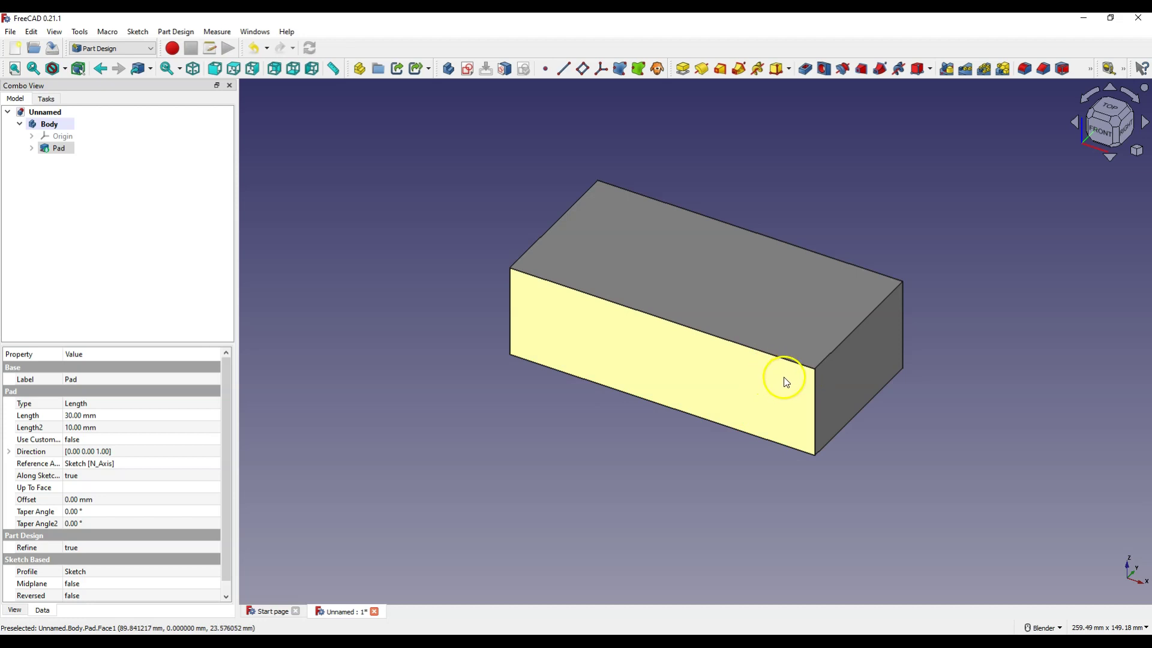
pyautogui.click(469, 69)
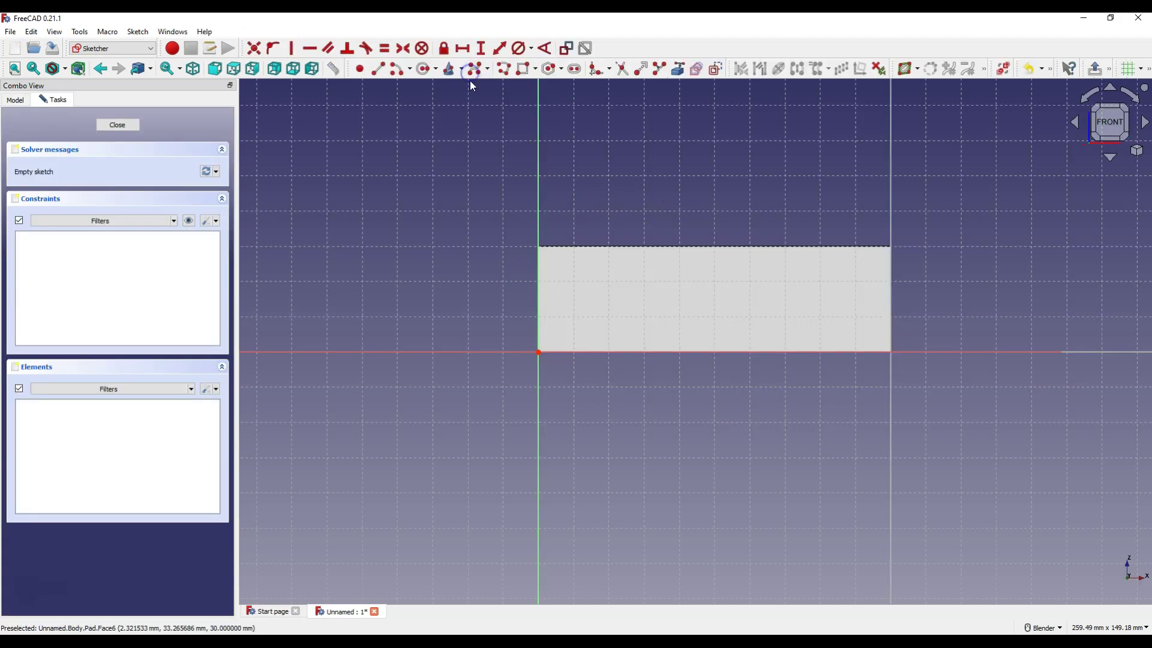
pyautogui.click(680, 72)
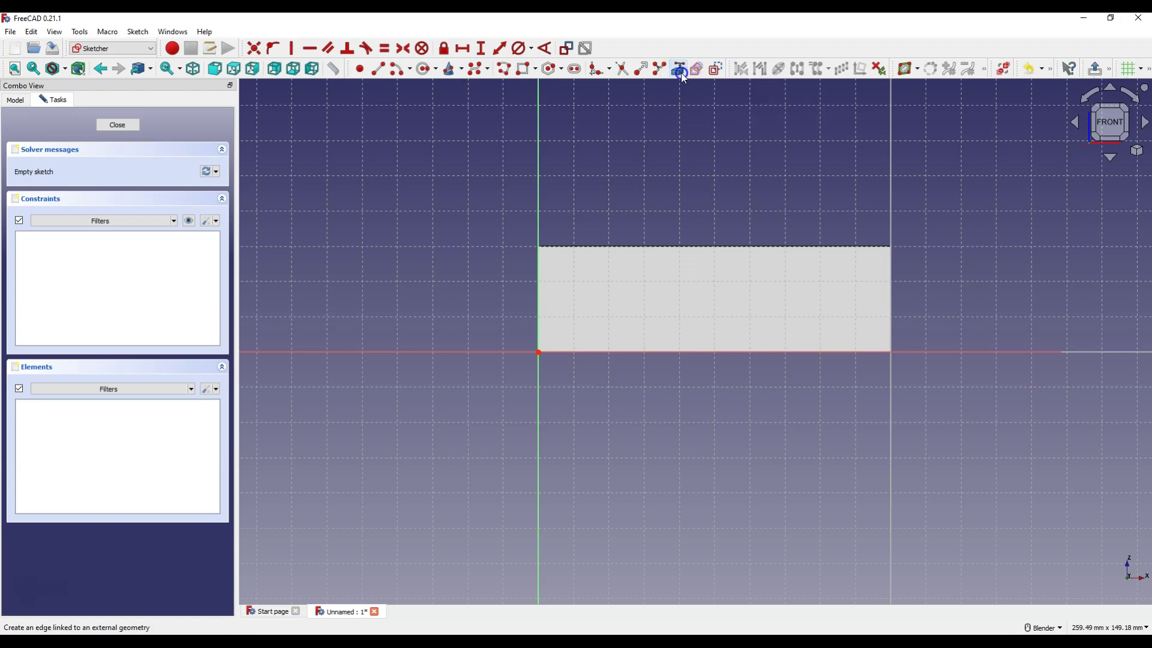
pyautogui.click(892, 287)
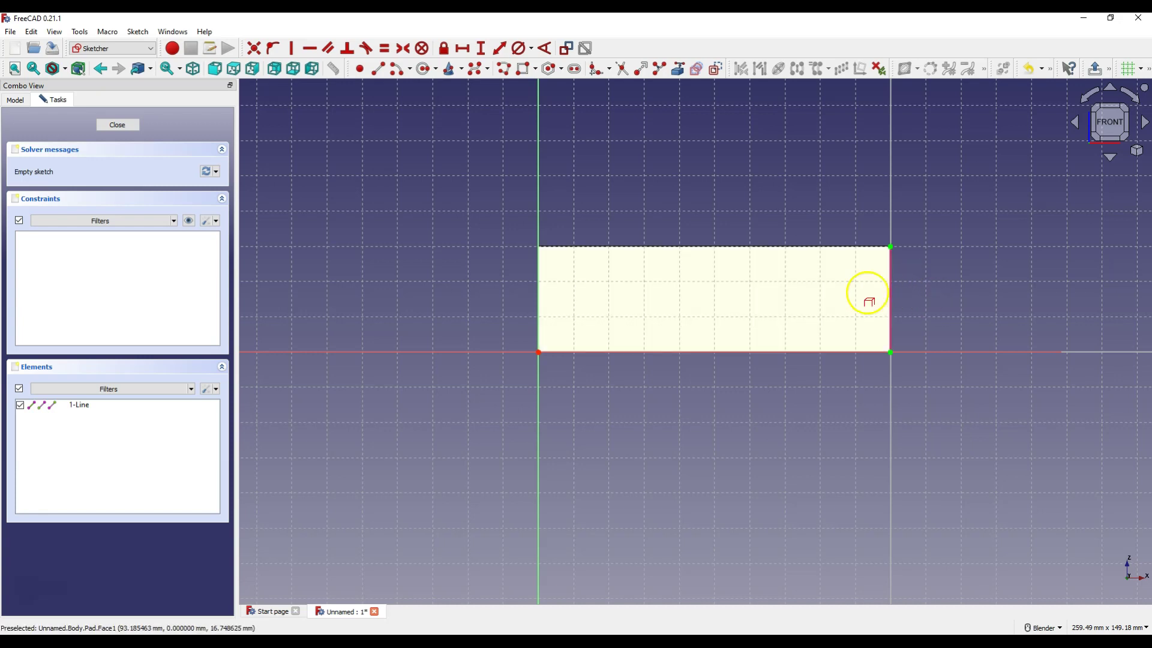
# Draw a line from the upper end of the linked edge, sloping down and outward away from the block
pyautogui.click(379, 68)
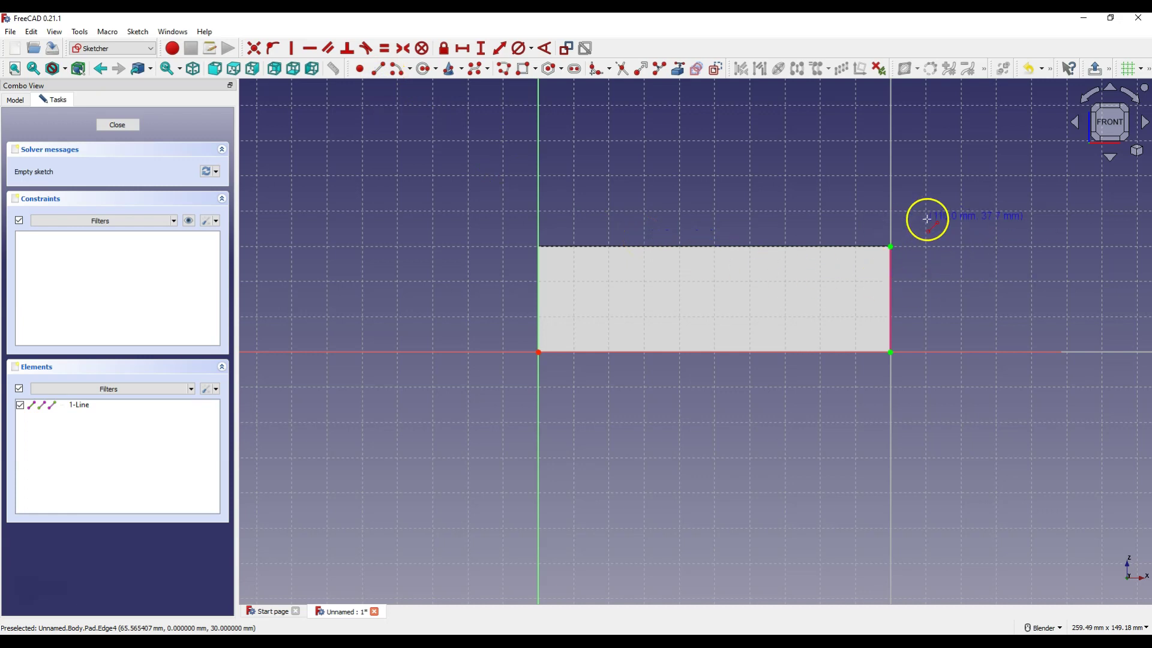
pyautogui.click(890, 246)
pyautogui.click(962, 337)
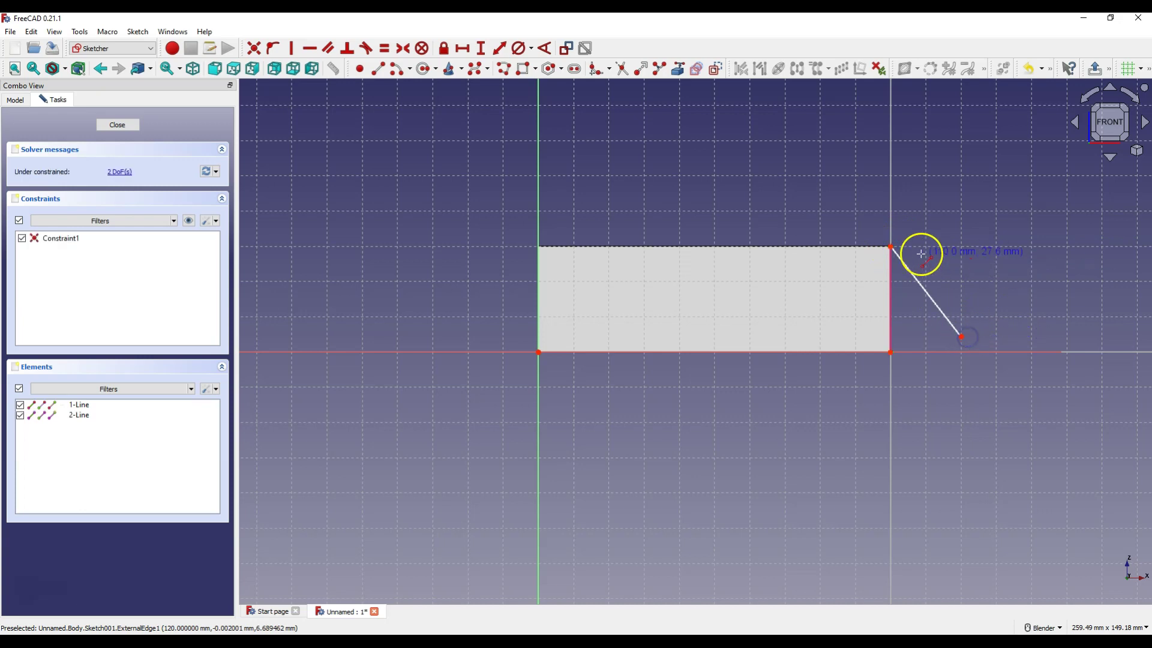
# Constrain the angle between the linked vertical edge and the sloping line to 45° and close the sketch
pyautogui.click(550, 51)
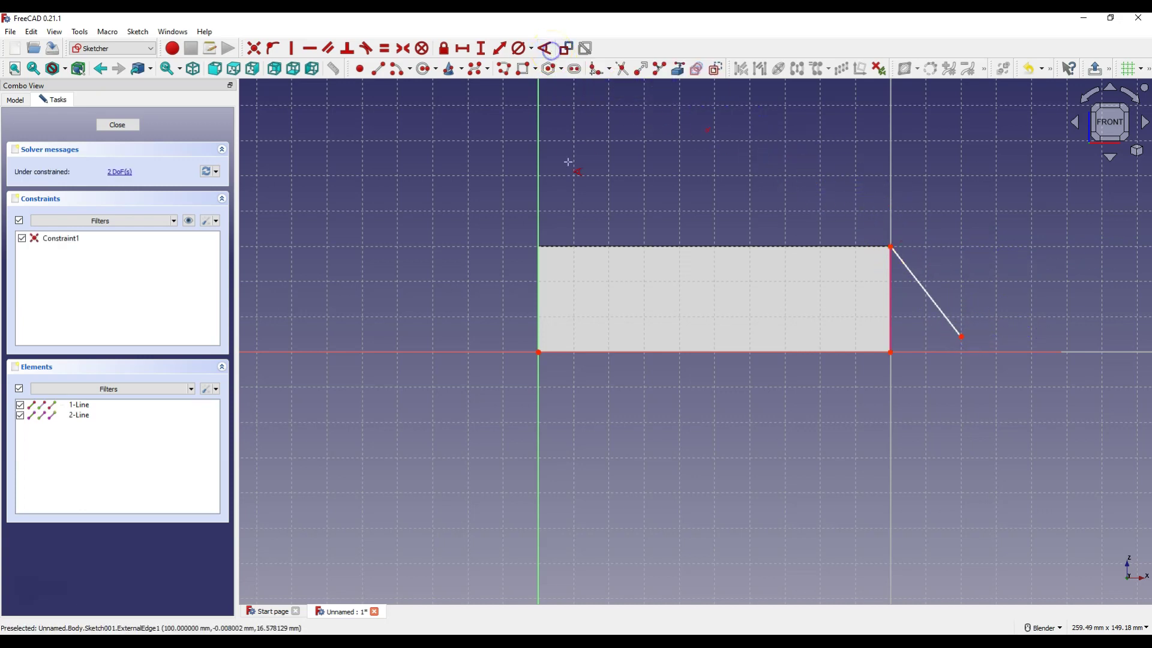
pyautogui.click(890, 302)
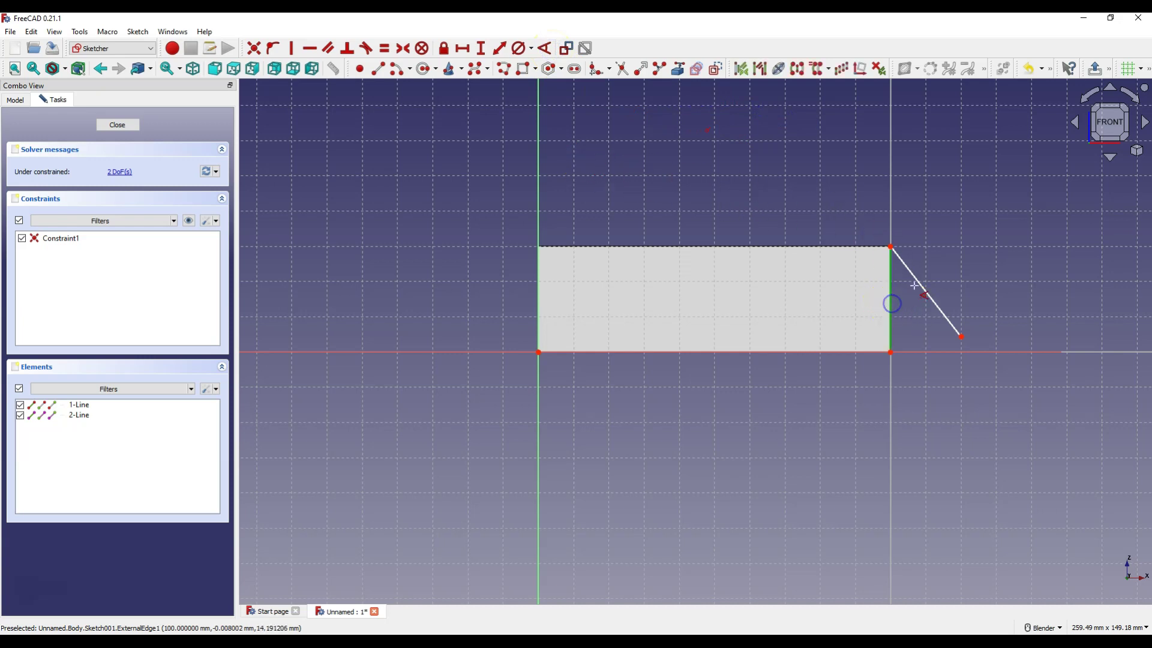
pyautogui.click(922, 287)
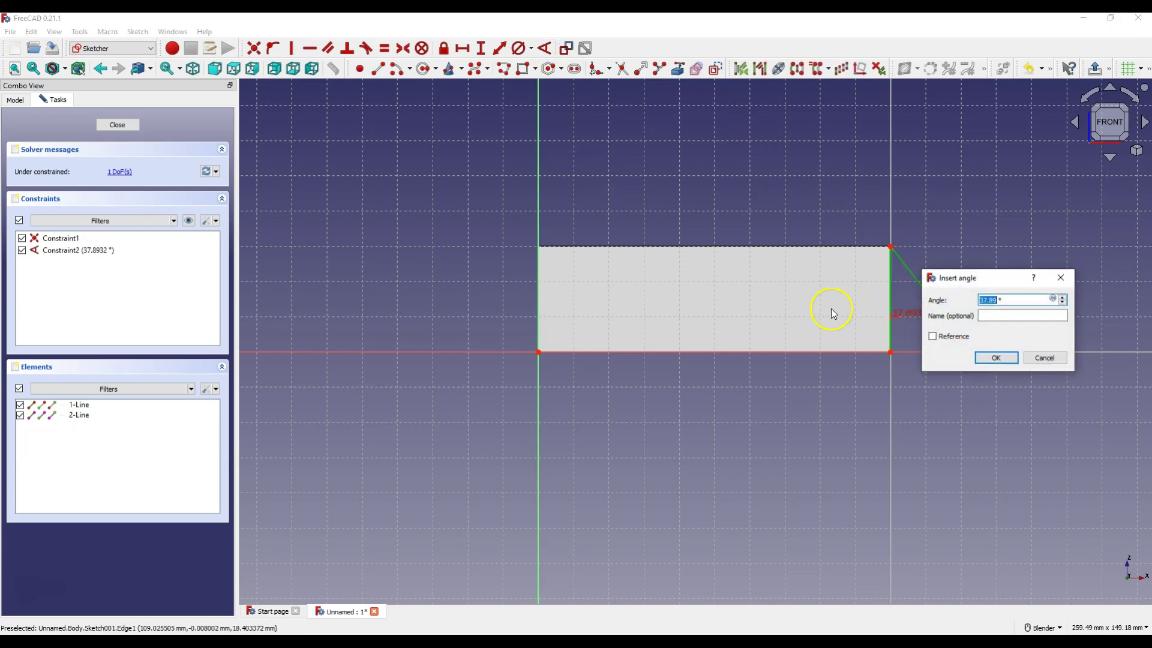
pyautogui.write('45')
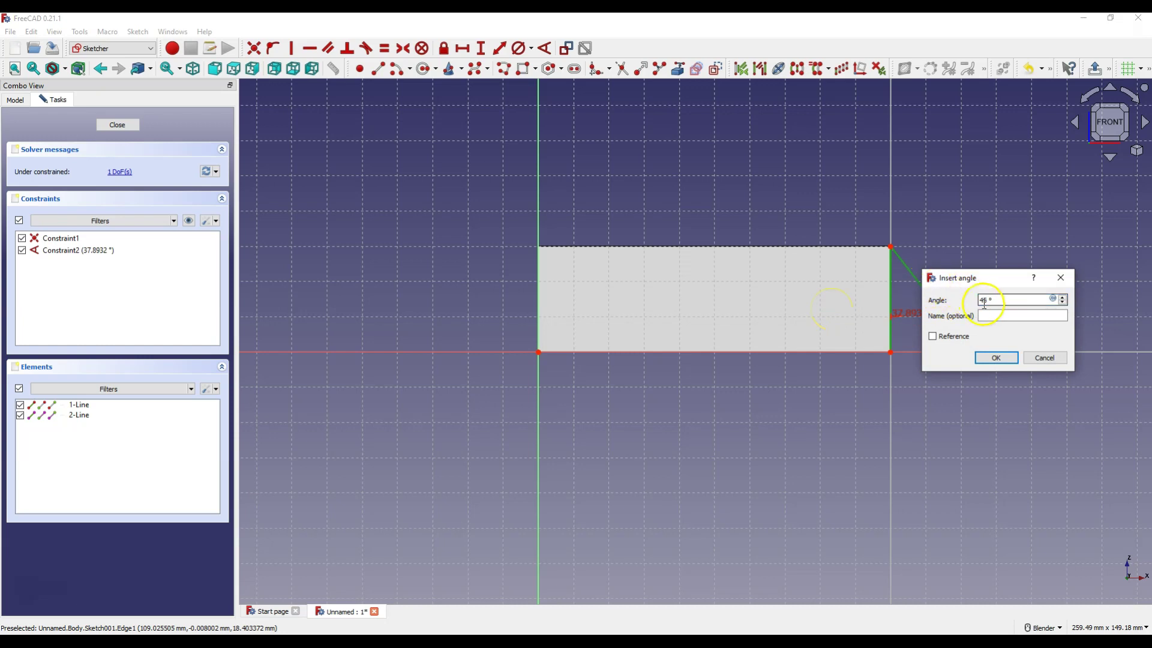
pyautogui.click(995, 356)
pyautogui.rightClick(991, 355)
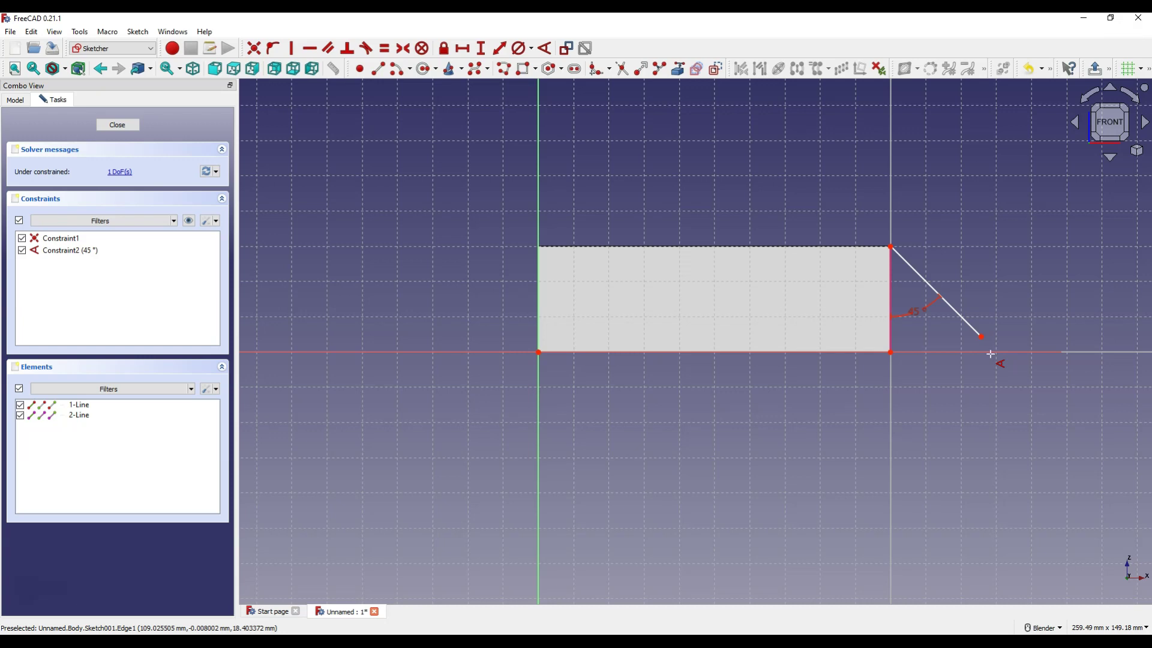
pyautogui.click(111, 124)
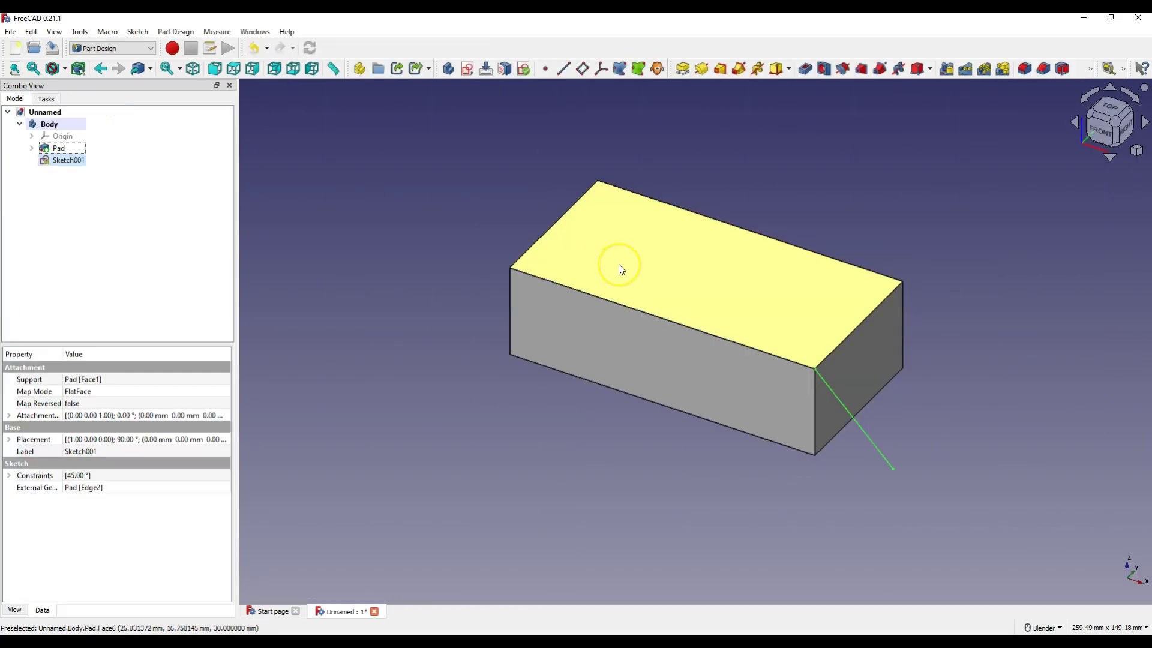
# Create a datum plane by 3 points through both ends of the sloping line and the rear upper corner of the block's right end face
pyautogui.click(1007, 430)
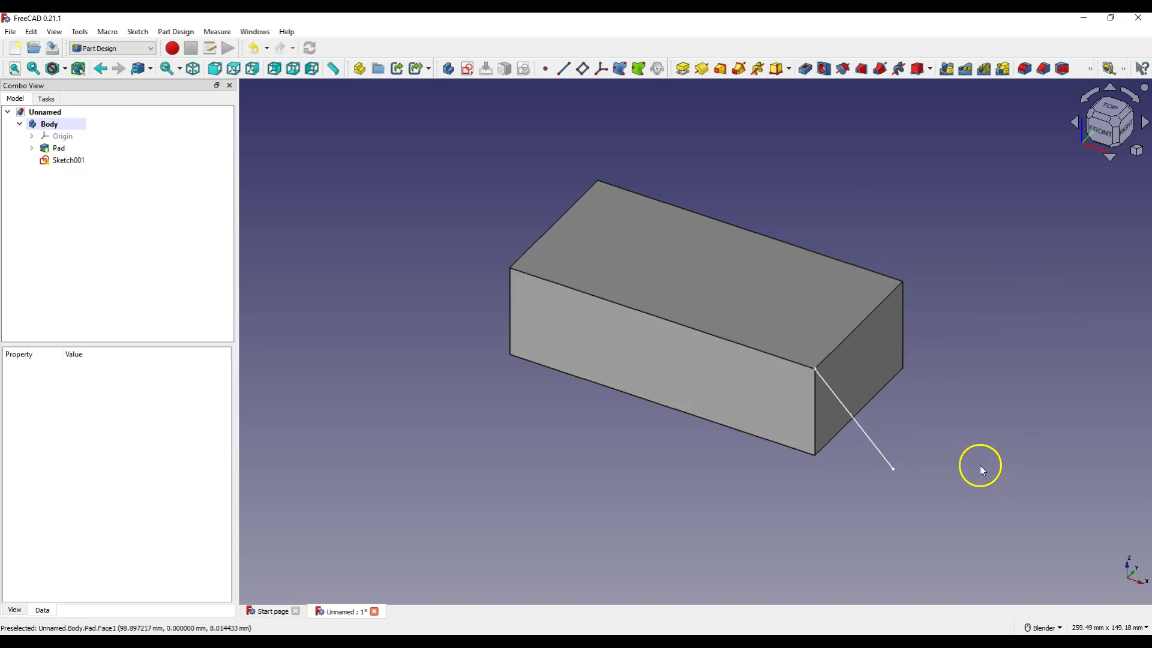
pyautogui.click(894, 469)
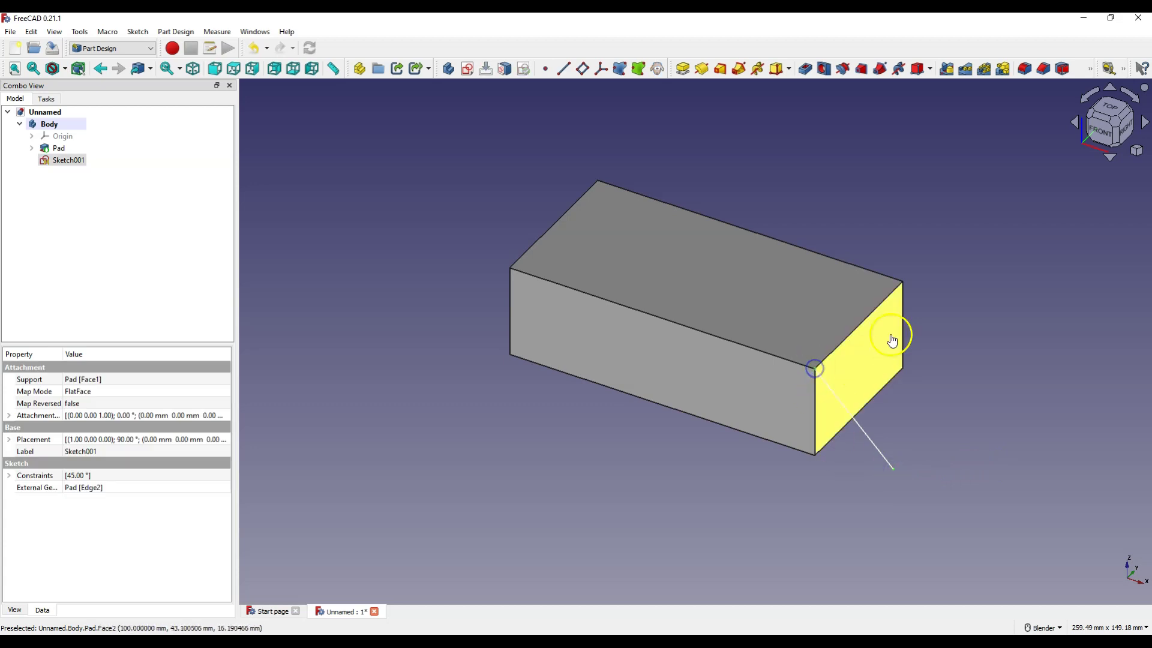
pyautogui.keyDown('ctrl'); pyautogui.click(903, 282); pyautogui.keyUp('ctrl')
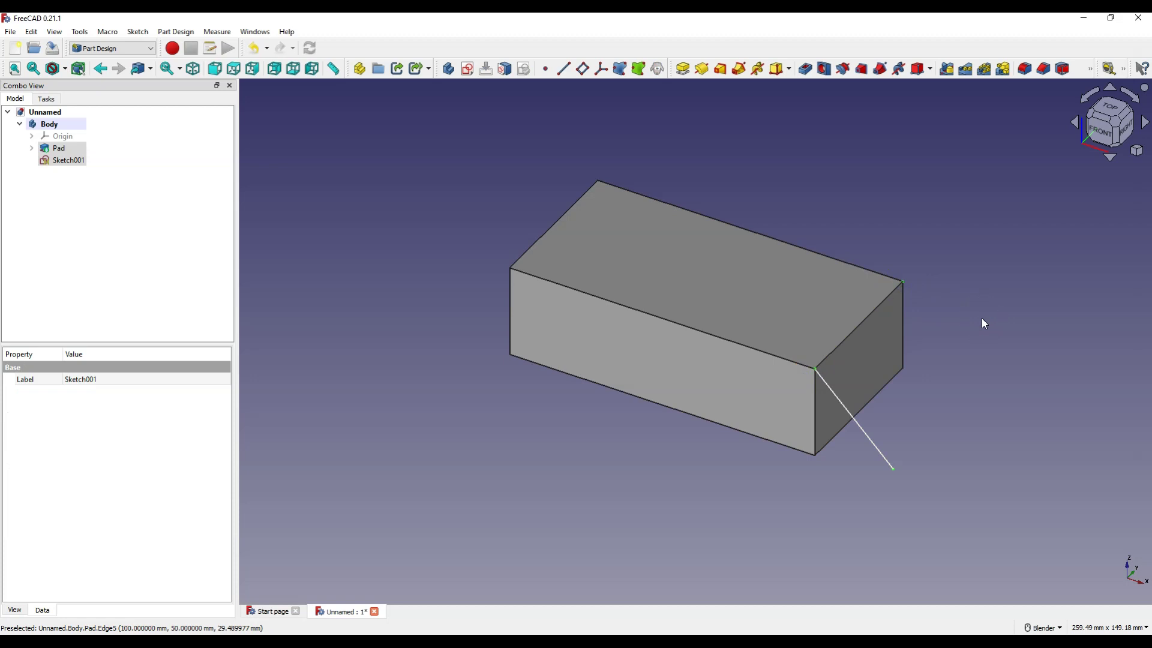
pyautogui.click(583, 70)
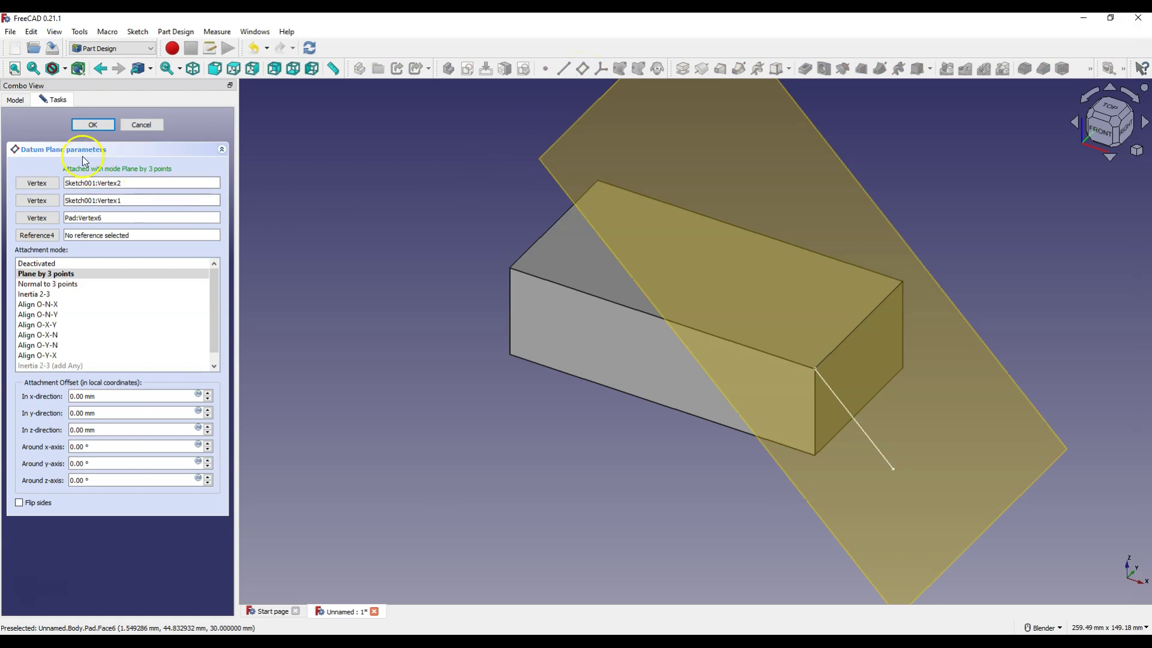
pyautogui.click(90, 125)
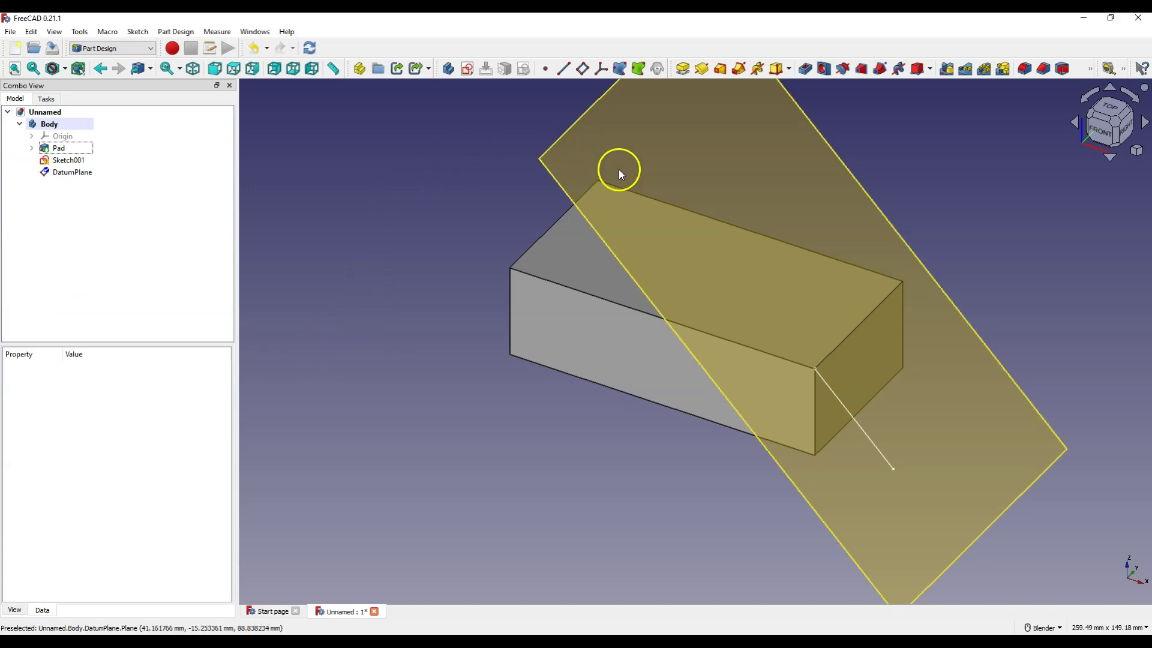
# Start a sketch on the angled datum plane and link the upper edge of the block's right end face as external geometry
pyautogui.click(668, 154)
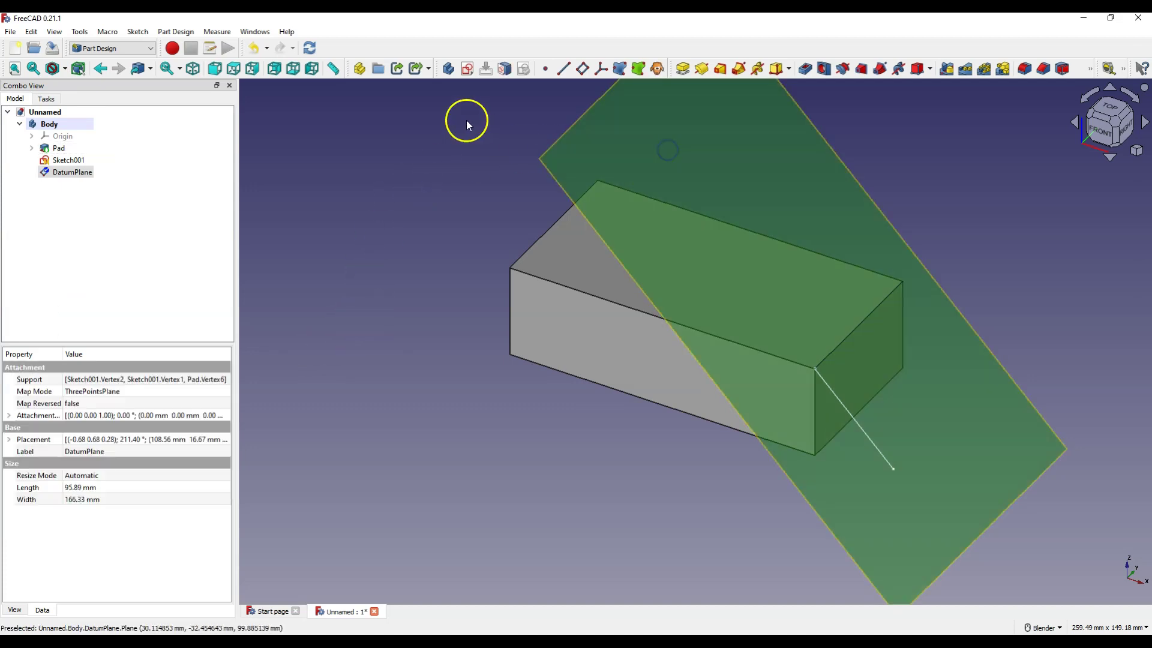
pyautogui.click(468, 69)
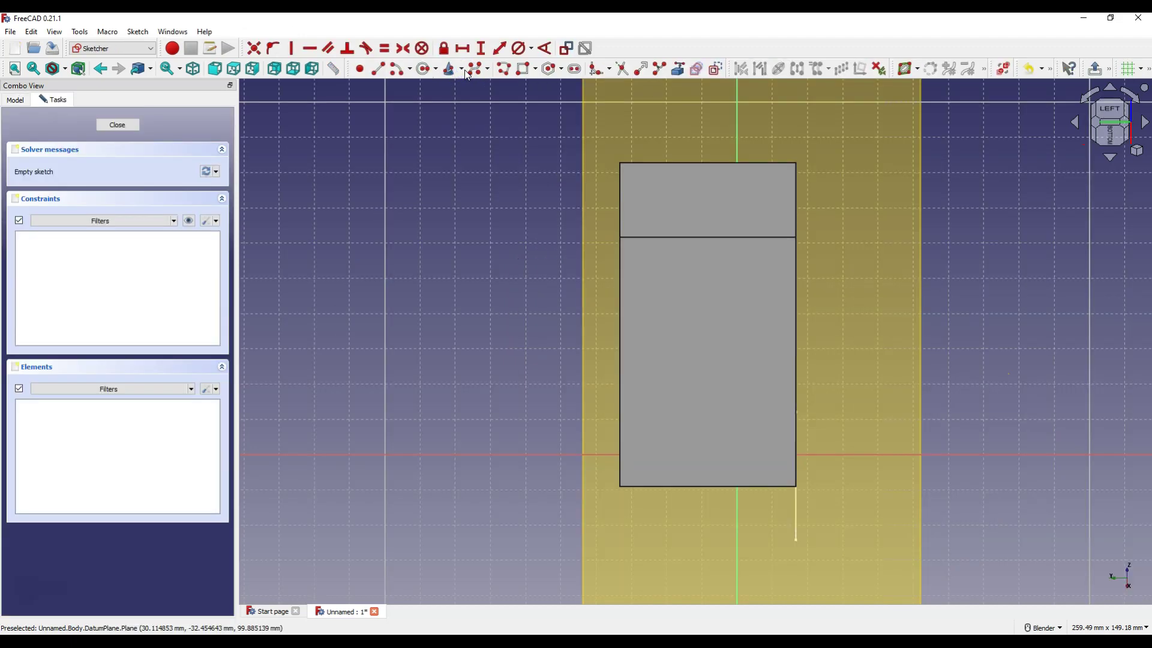
pyautogui.moveTo(520, 237)
pyautogui.mouseDown(button='middle')
pyautogui.moveTo(540, 244)
pyautogui.moveTo(549, 223)
pyautogui.moveTo(578, 265)
pyautogui.moveTo(426, 319)
pyautogui.moveTo(536, 307)
pyautogui.mouseUp(button='middle')
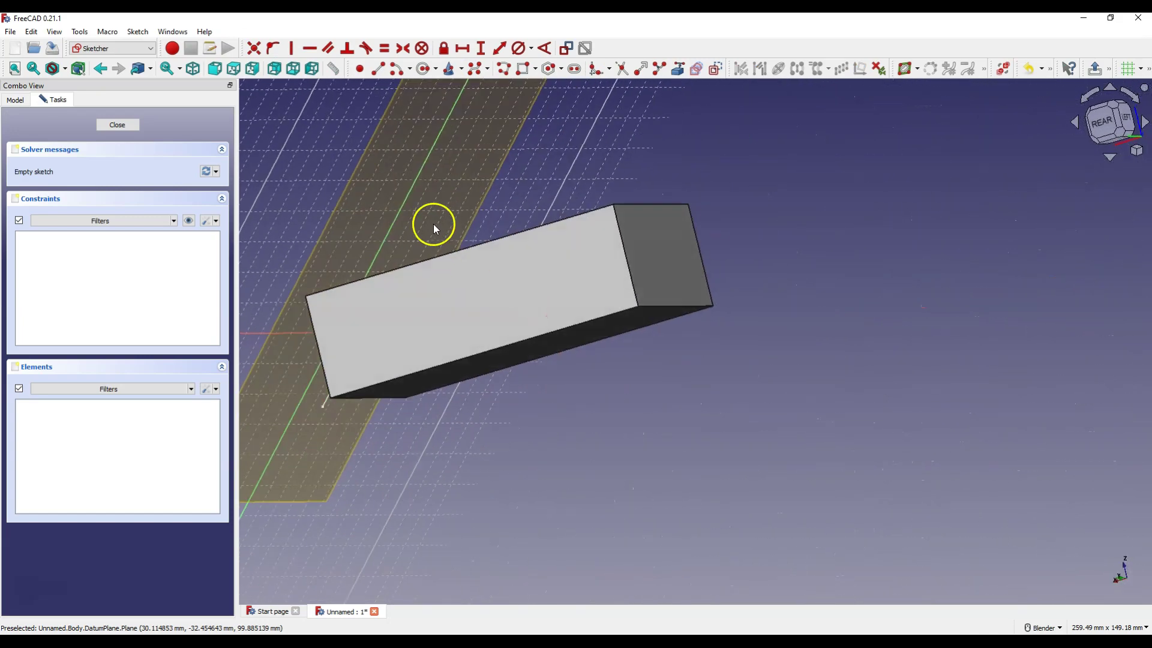
pyautogui.scroll(3, 574, 267)
pyautogui.scroll(-5, 589, 270)
pyautogui.moveTo(429, 264)
pyautogui.mouseDown(button='middle')
pyautogui.moveTo(480, 299)
pyautogui.moveTo(504, 279)
pyautogui.mouseUp(button='middle')
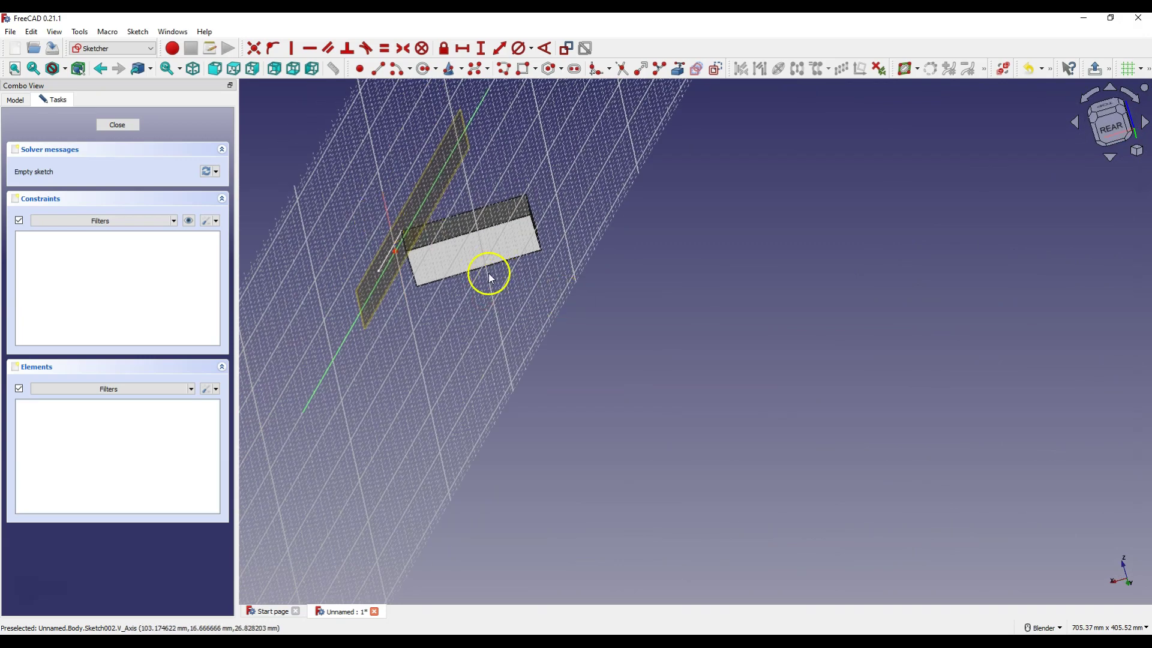
pyautogui.moveTo(405, 218); pyautogui.dragTo(439, 365, button='middle')
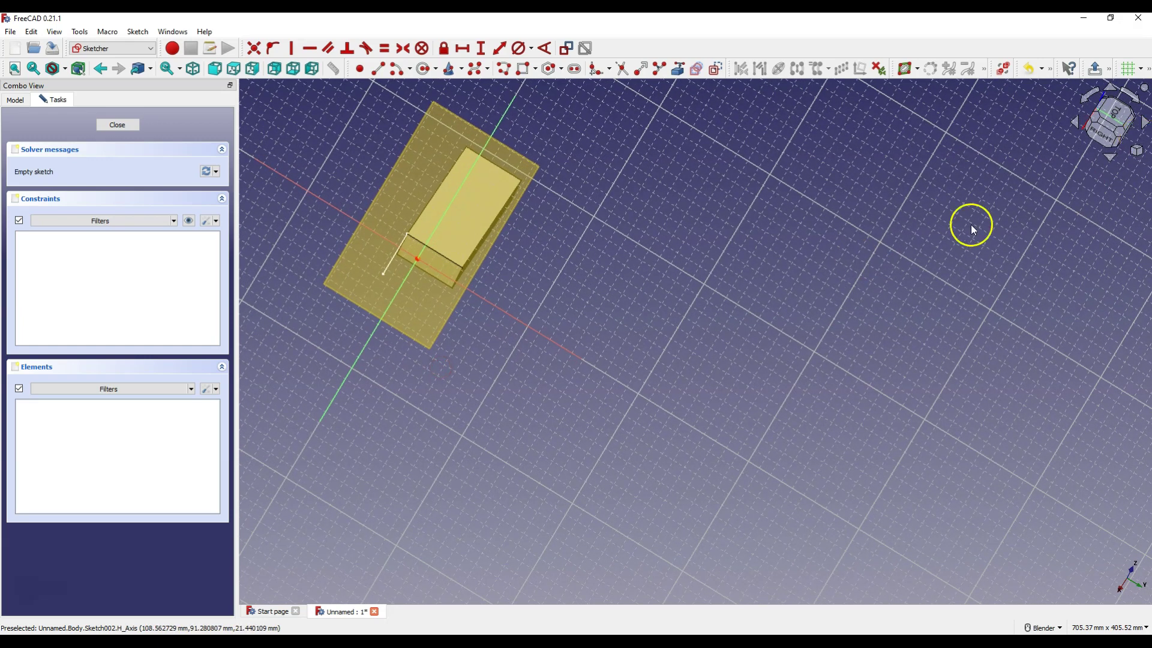
pyautogui.click(1111, 129)
pyautogui.scroll(-1, 877, 286)
pyautogui.scroll(1, 558, 358)
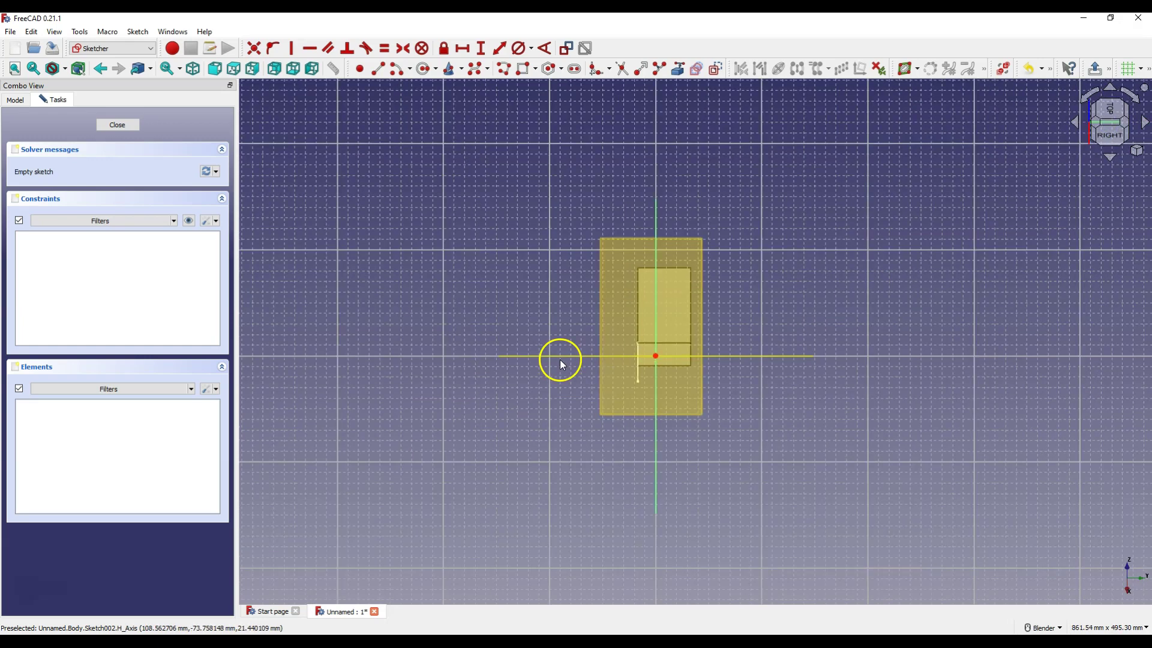
pyautogui.scroll(1, 642, 296)
pyautogui.scroll(3, 781, 375)
pyautogui.scroll(3, 782, 374)
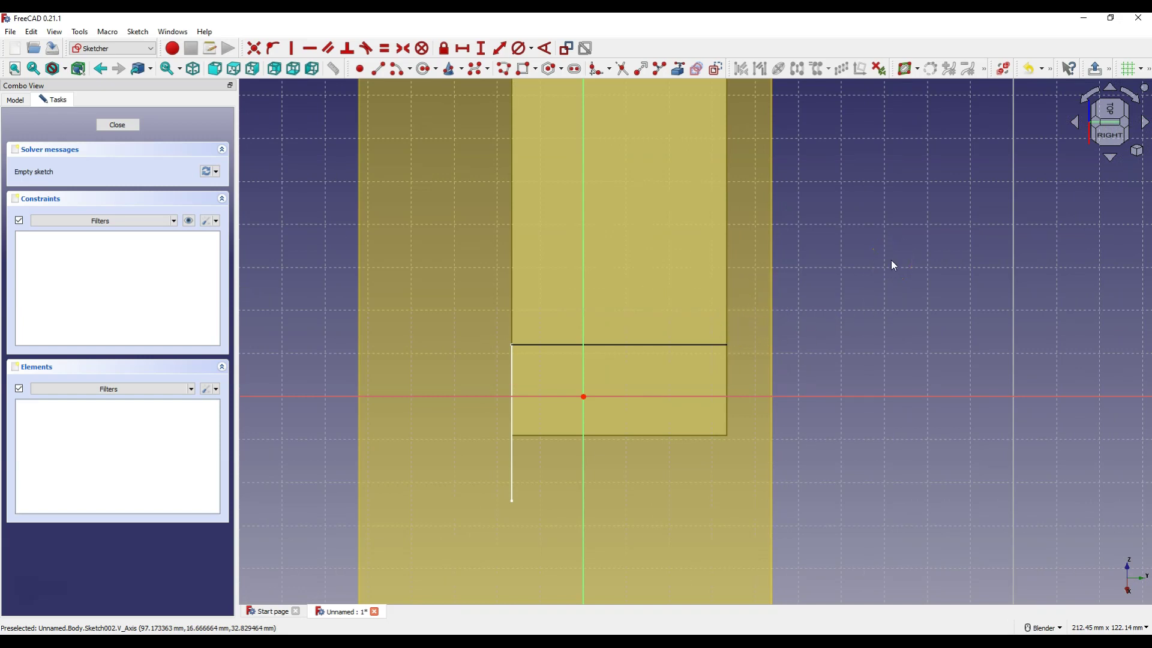
pyautogui.click(679, 69)
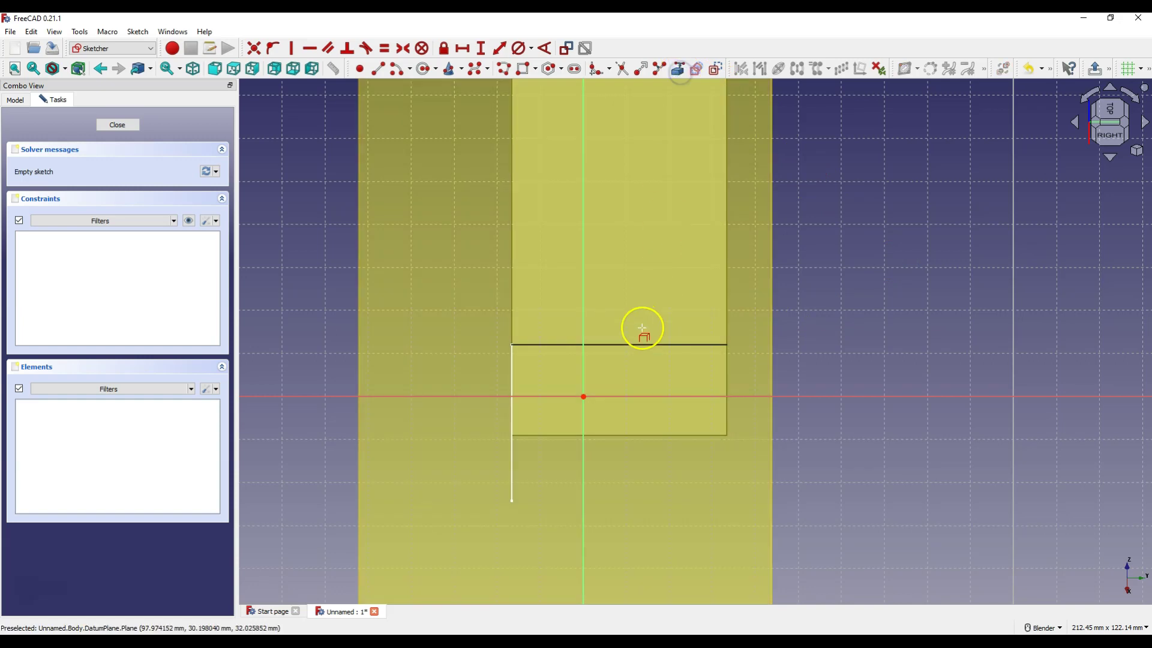
pyautogui.click(639, 344)
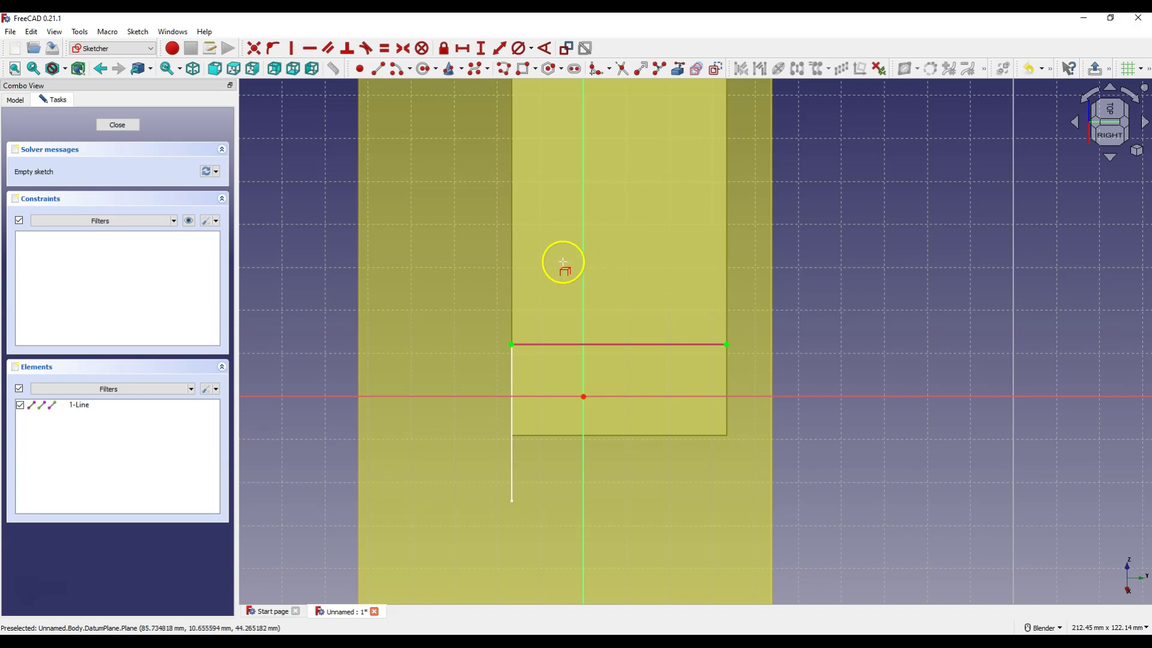
# Draw two separate circles centred on the linked edge, the first about 6.8 mm in diameter and the second slightly larger
pyautogui.click(425, 69)
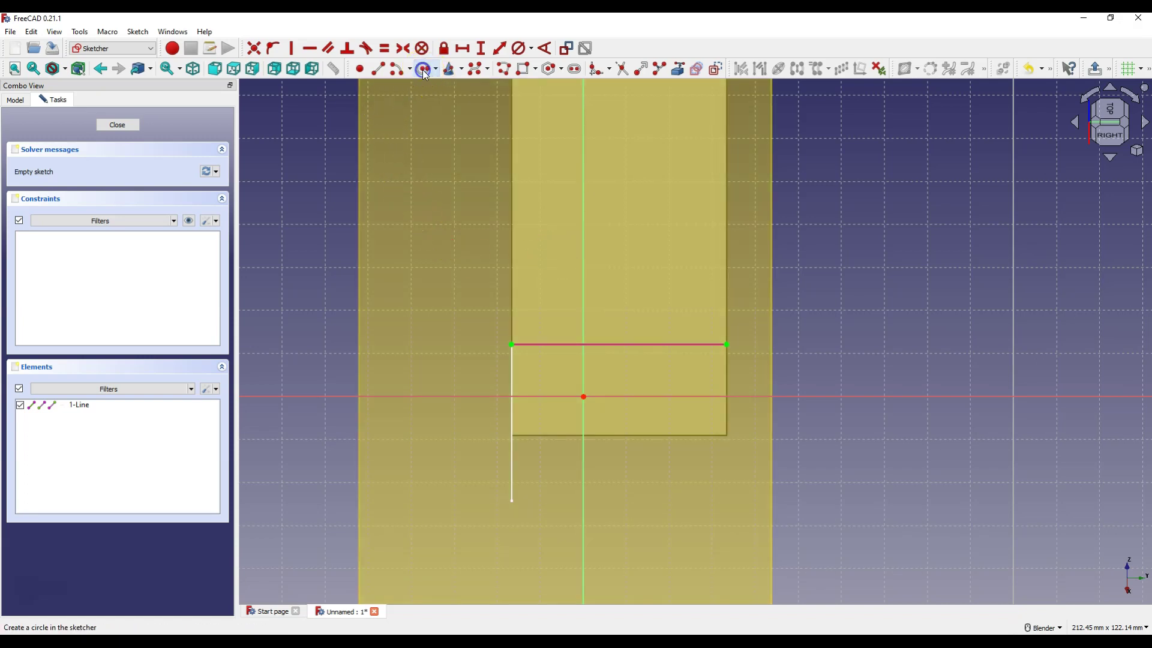
pyautogui.click(433, 291)
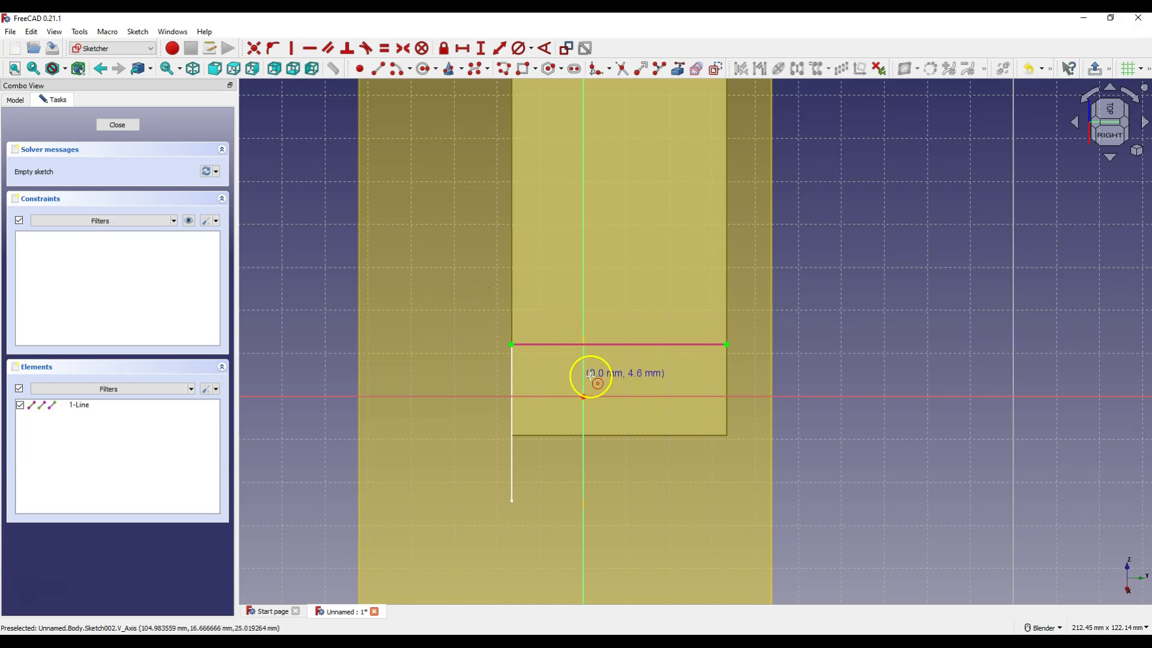
pyautogui.click(556, 343)
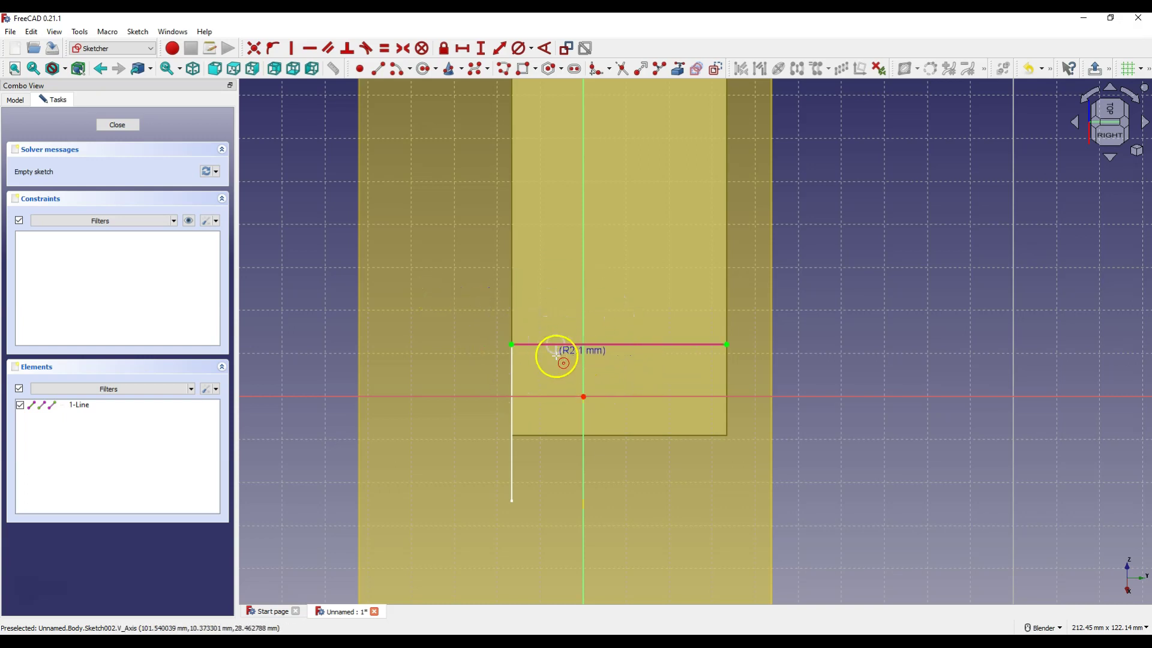
pyautogui.click(565, 358)
pyautogui.click(651, 345)
pyautogui.click(656, 368)
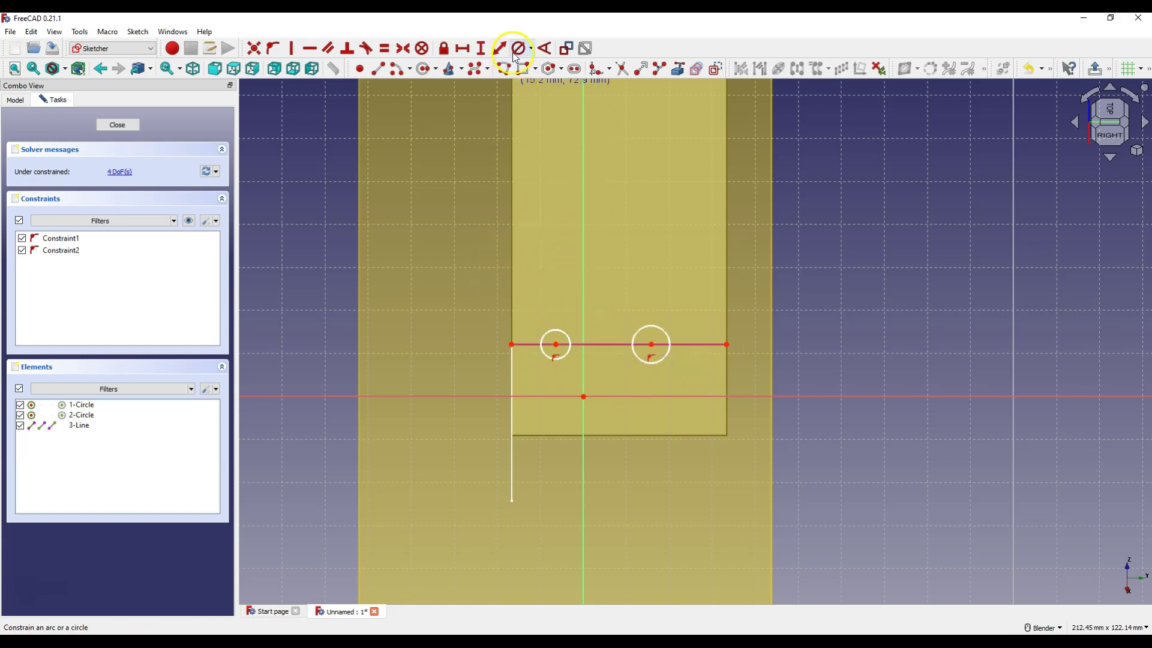
# Constrain the first circle's diameter to 8 mm and make both circles equal
pyautogui.click(552, 332)
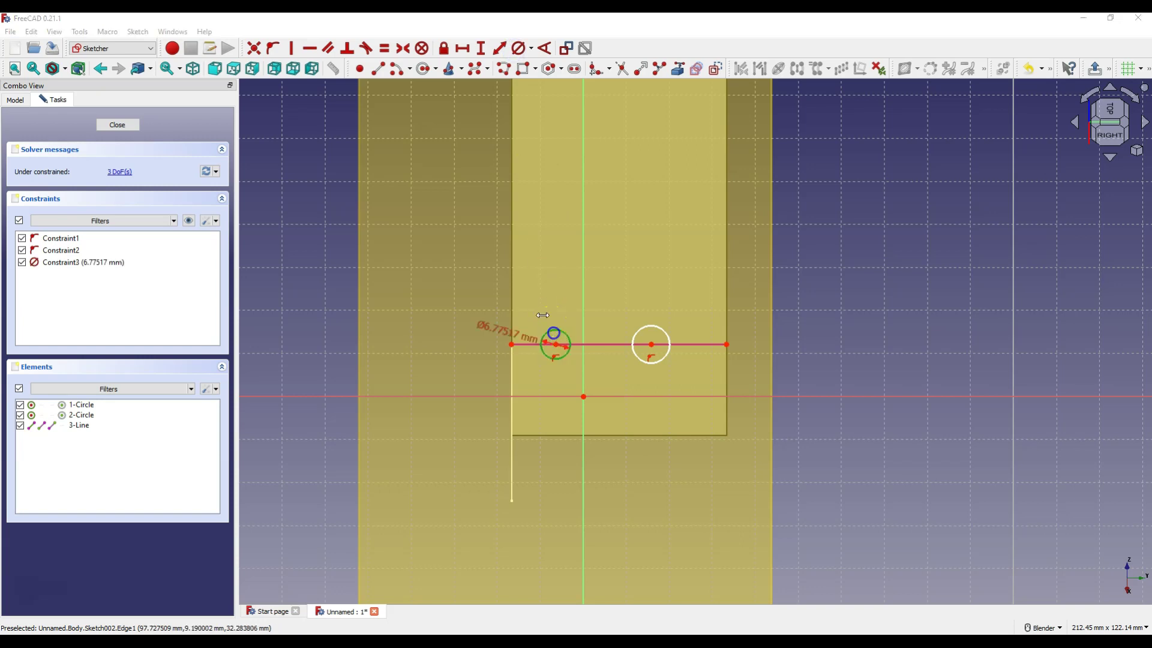
pyautogui.write('8')
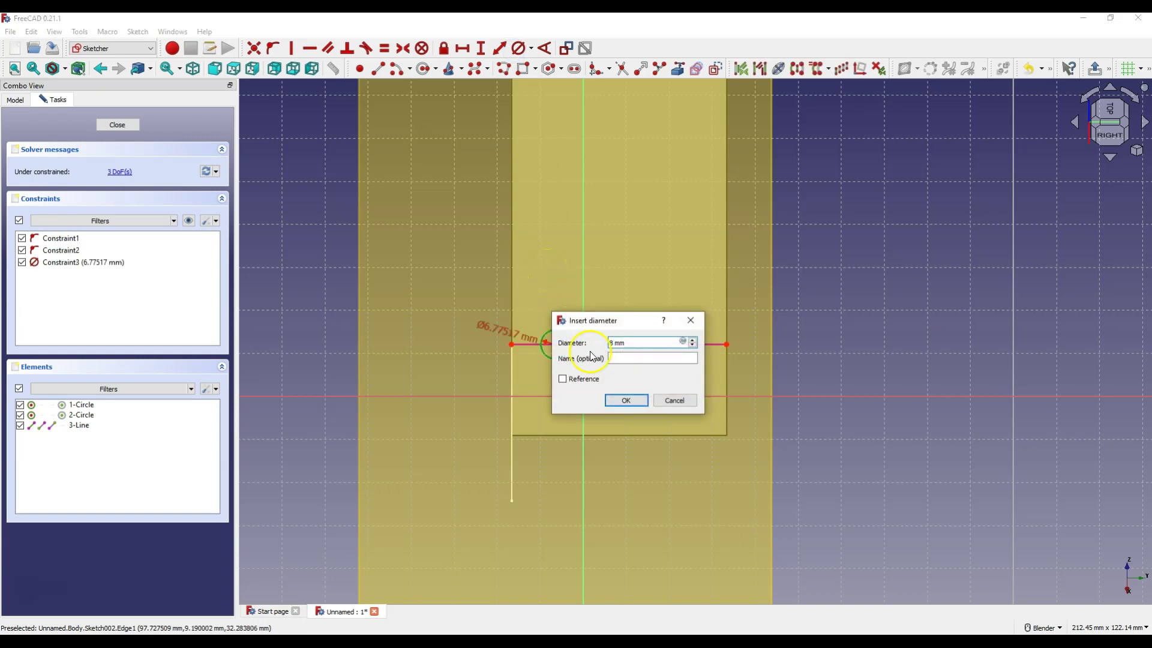
pyautogui.click(624, 398)
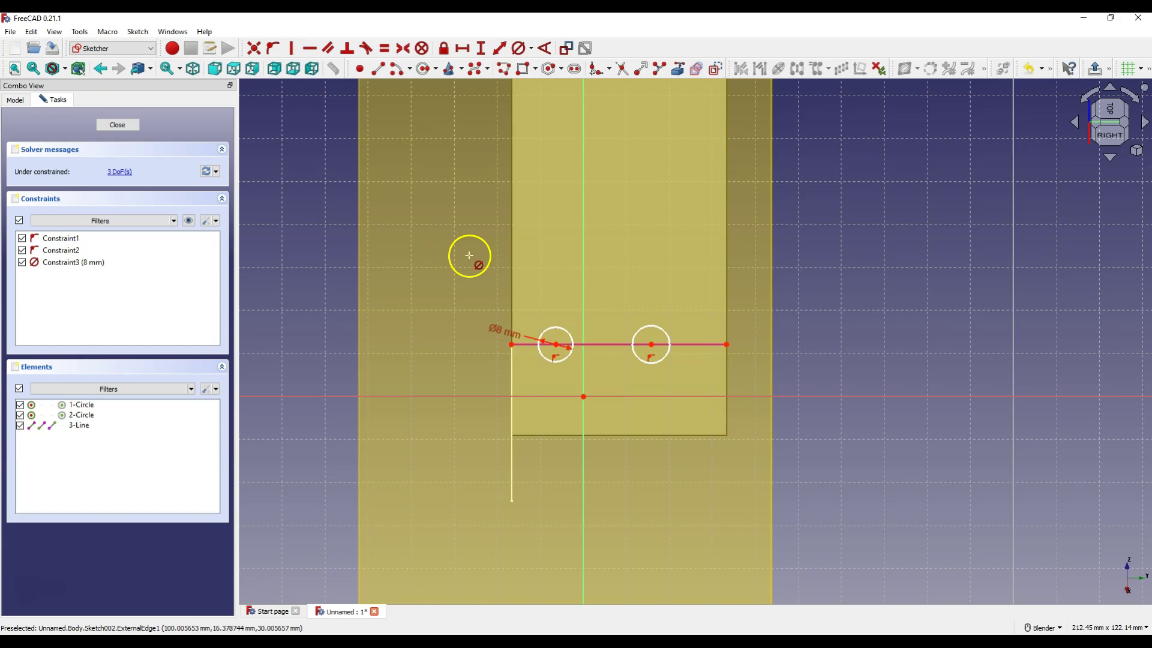
pyautogui.click(556, 327)
pyautogui.click(646, 325)
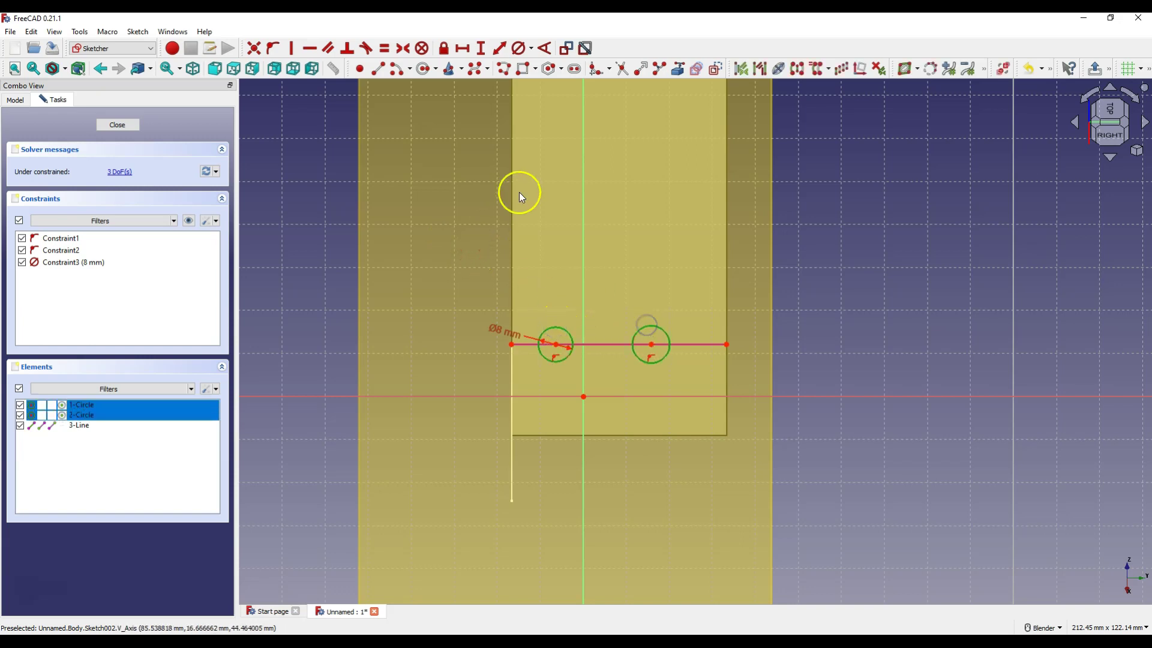
pyautogui.click(386, 48)
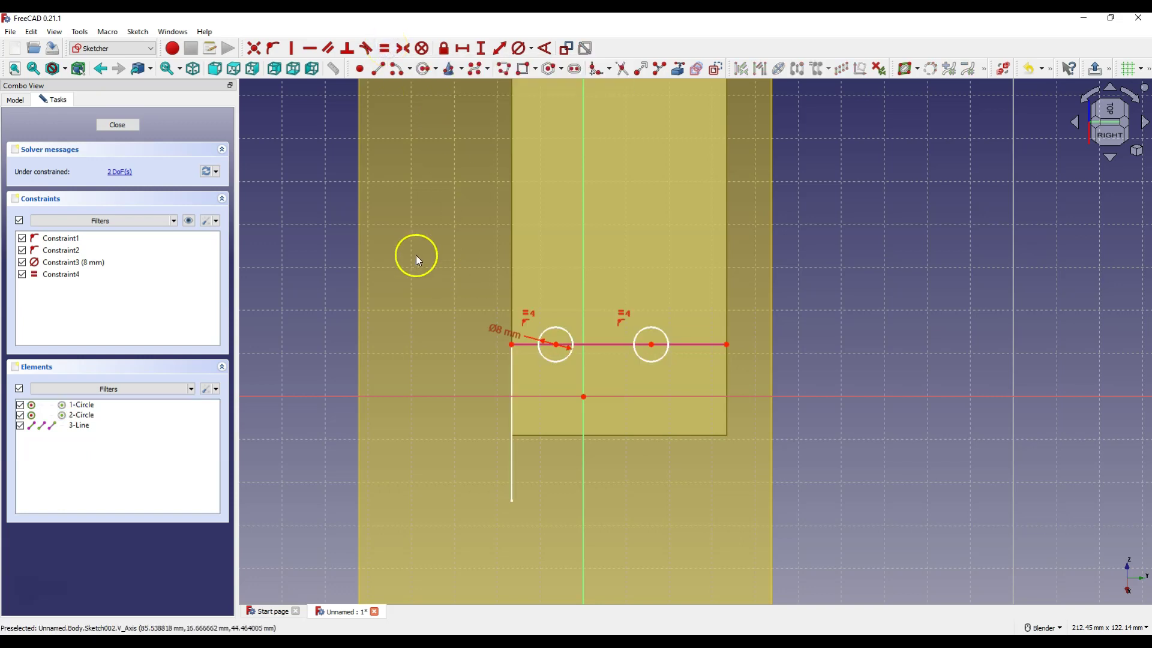
# Draw a short vertical line crossing the linked edge between the circles and make the edge's endpoints symmetric about it
pyautogui.click(378, 69)
pyautogui.click(607, 310)
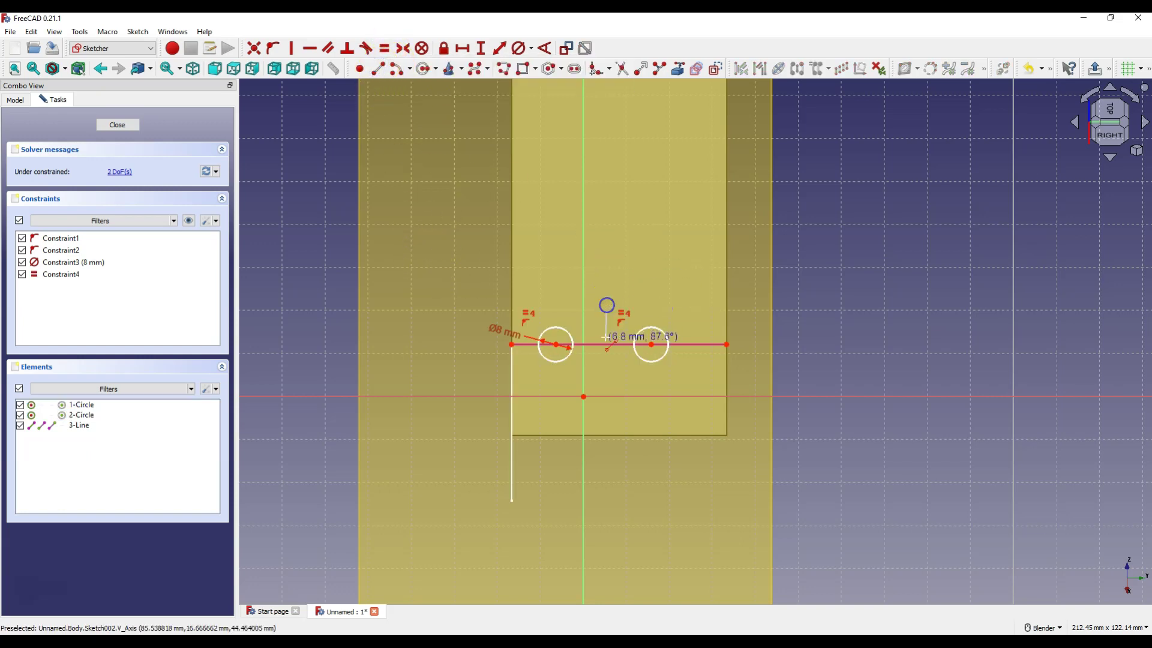
pyautogui.click(607, 376)
pyautogui.rightClick(662, 300)
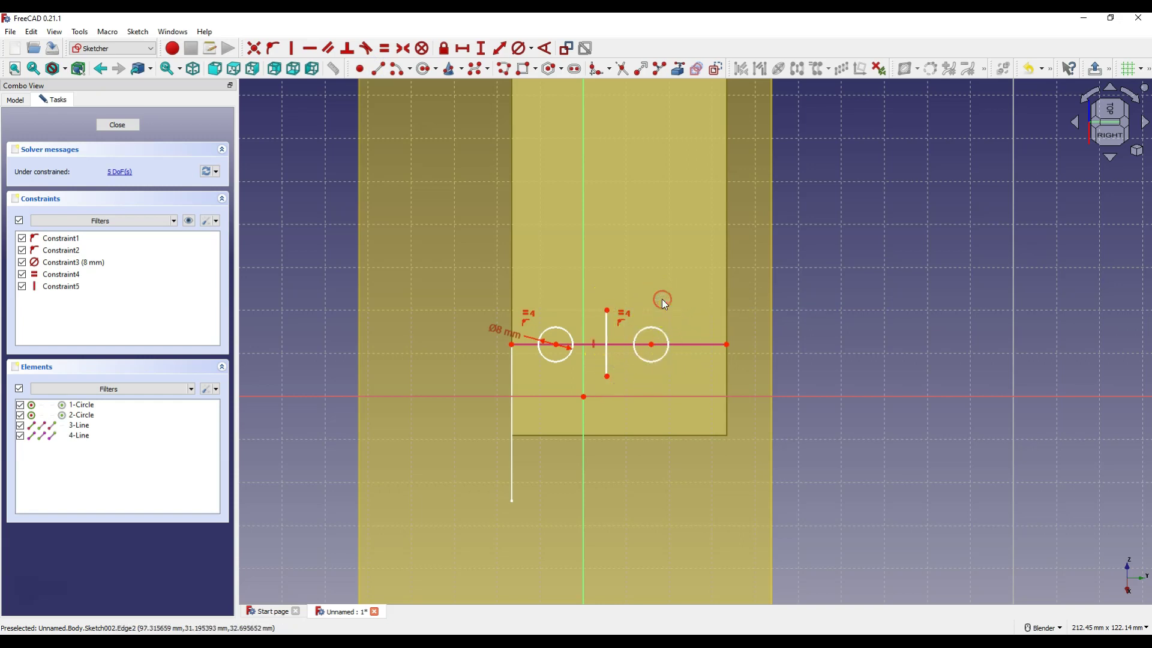
pyautogui.click(511, 344)
pyautogui.click(725, 344)
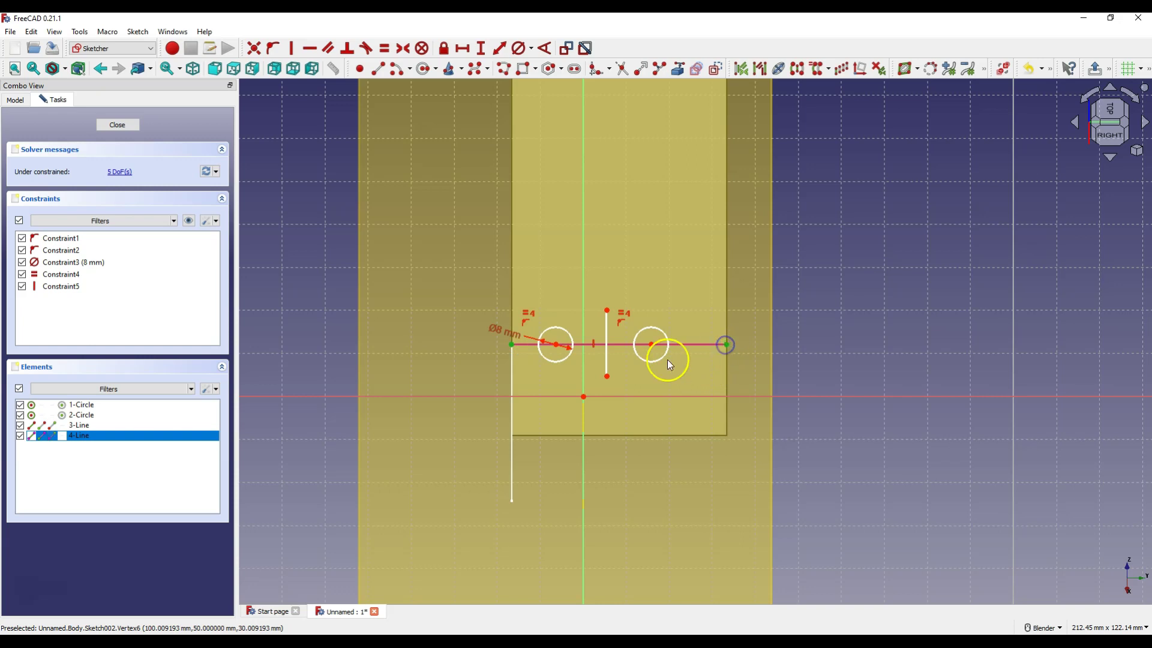
pyautogui.click(609, 355)
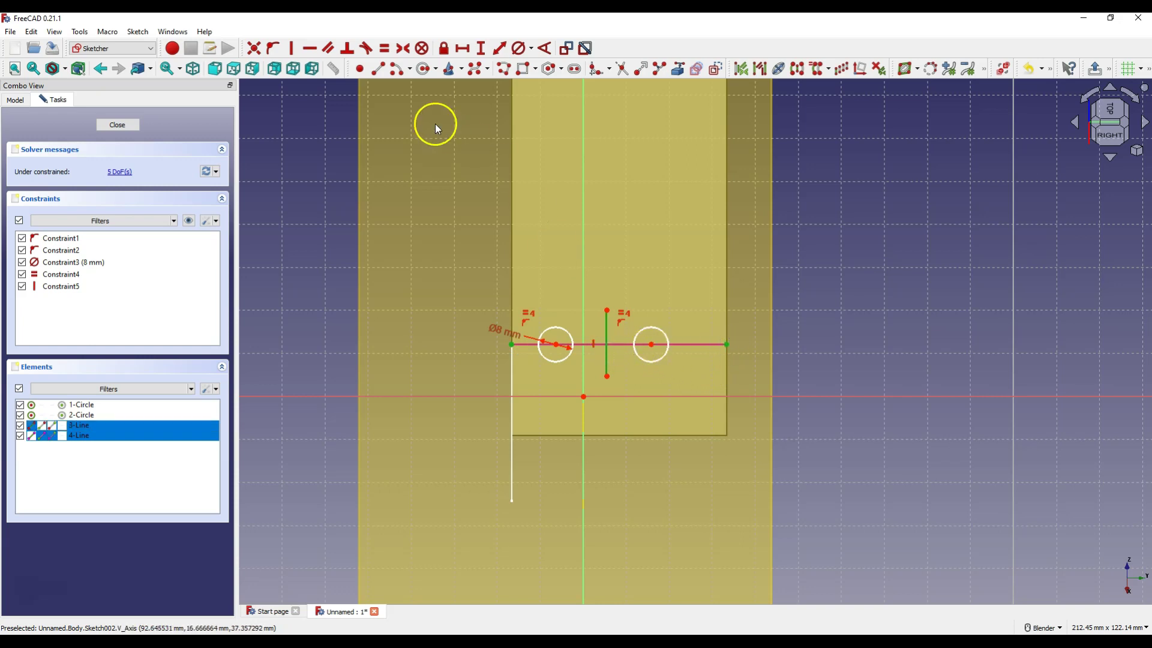
pyautogui.click(403, 49)
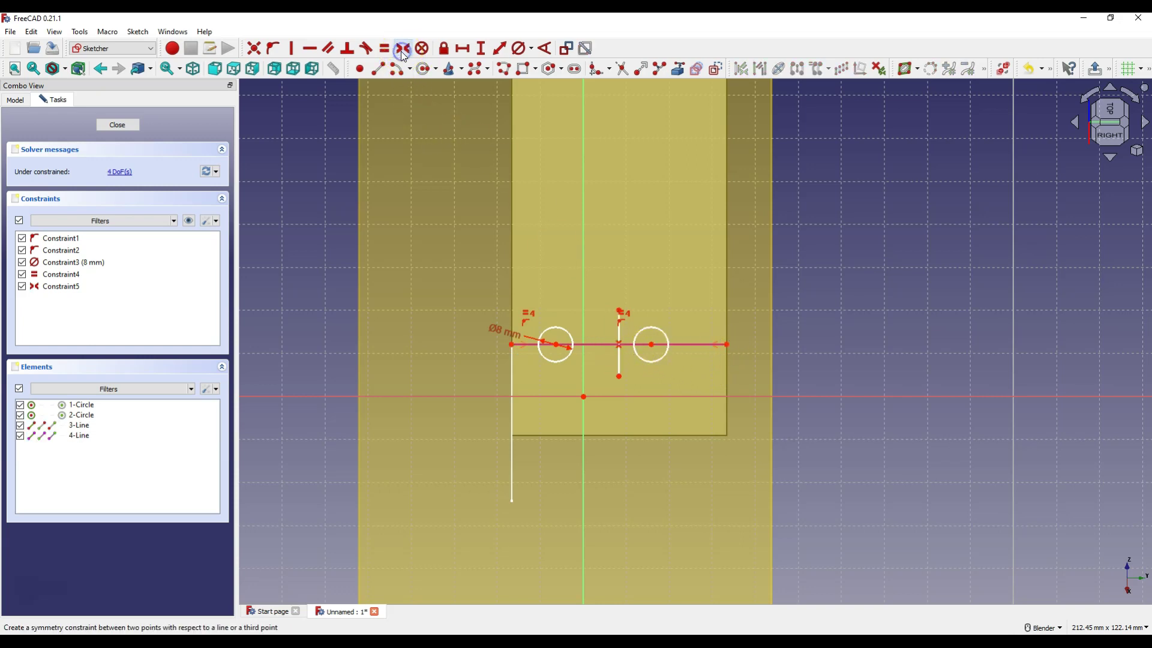
# Make the two circle centres symmetric about the short vertical line and convert that line to construction geometry
pyautogui.click(554, 346)
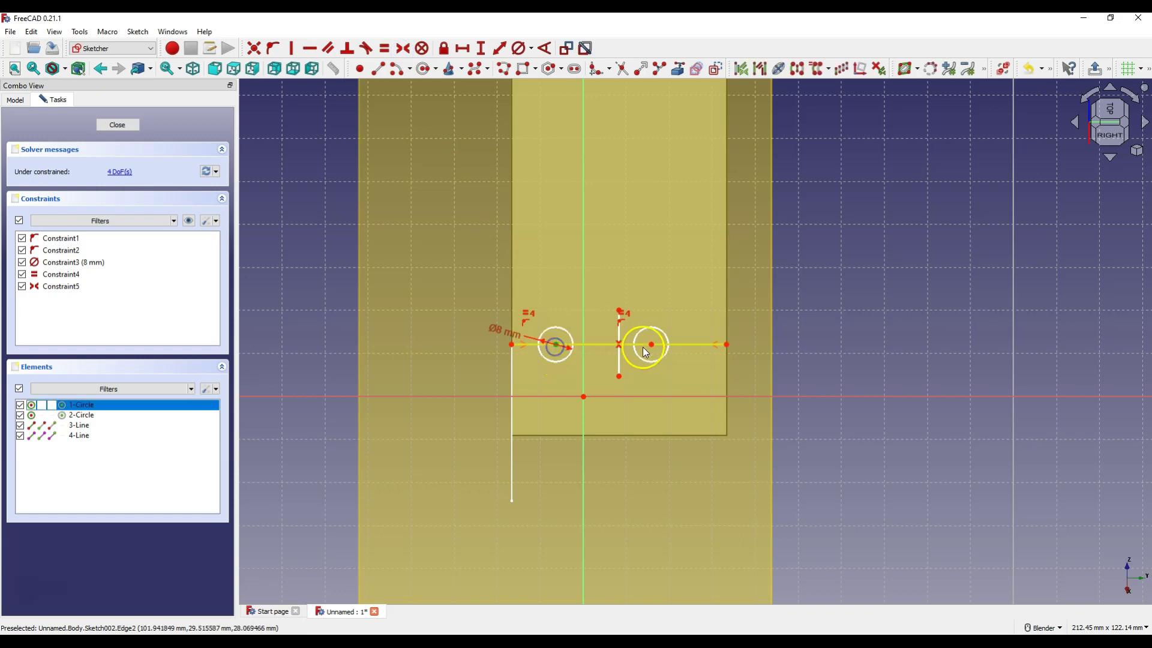
pyautogui.click(652, 346)
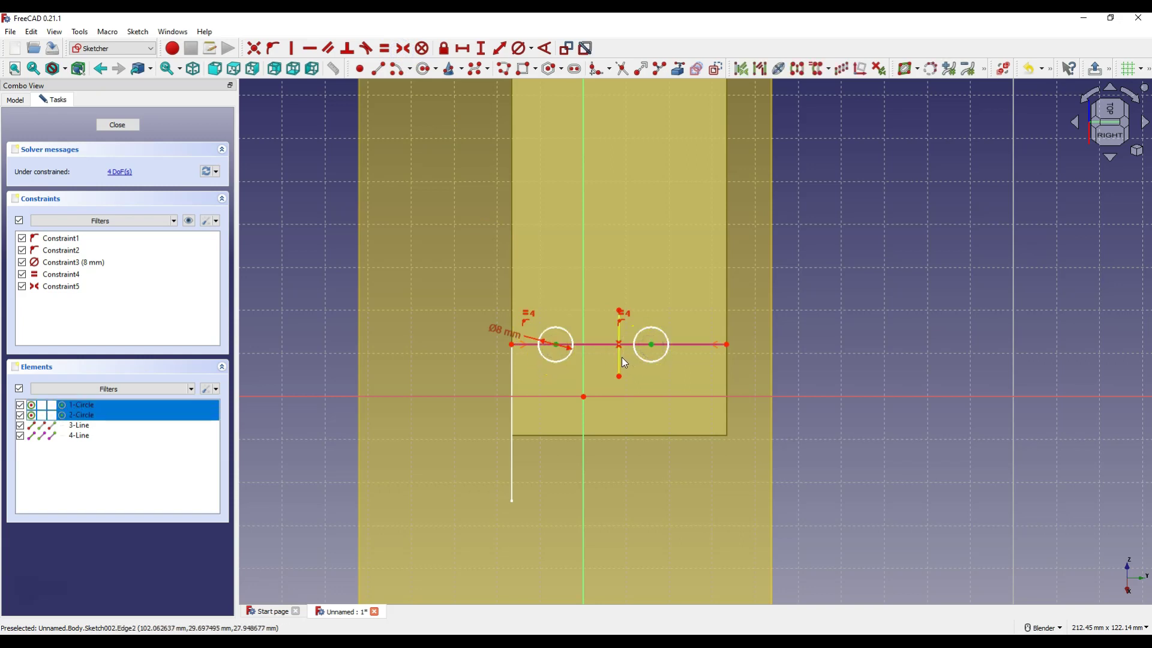
pyautogui.click(620, 358)
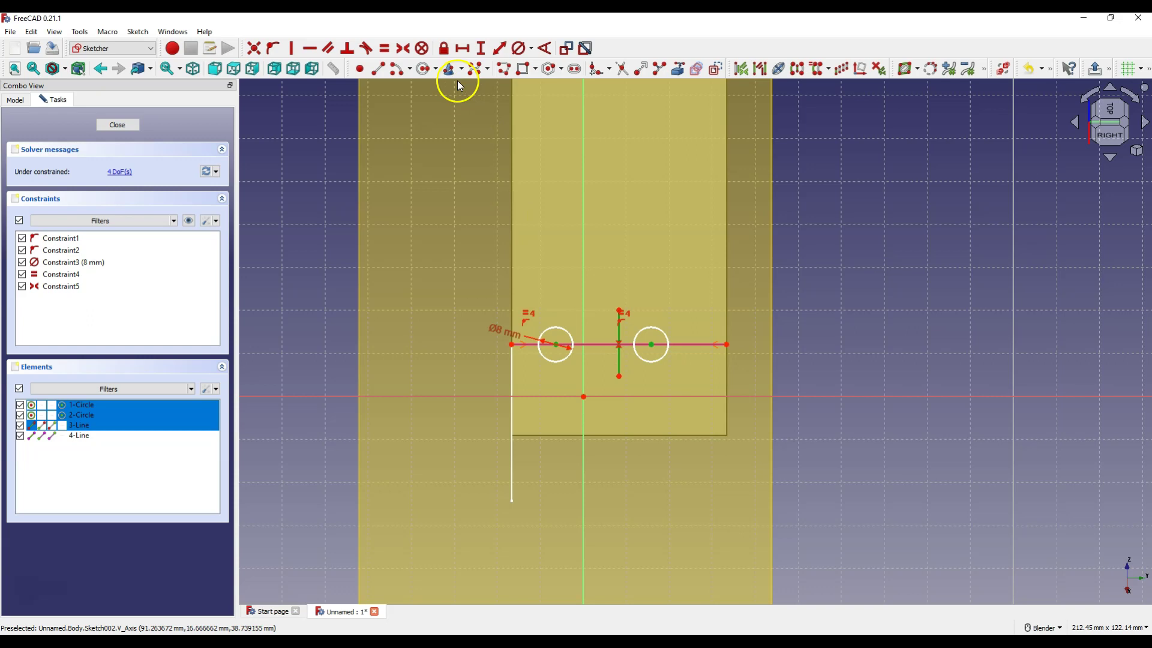
pyautogui.click(403, 48)
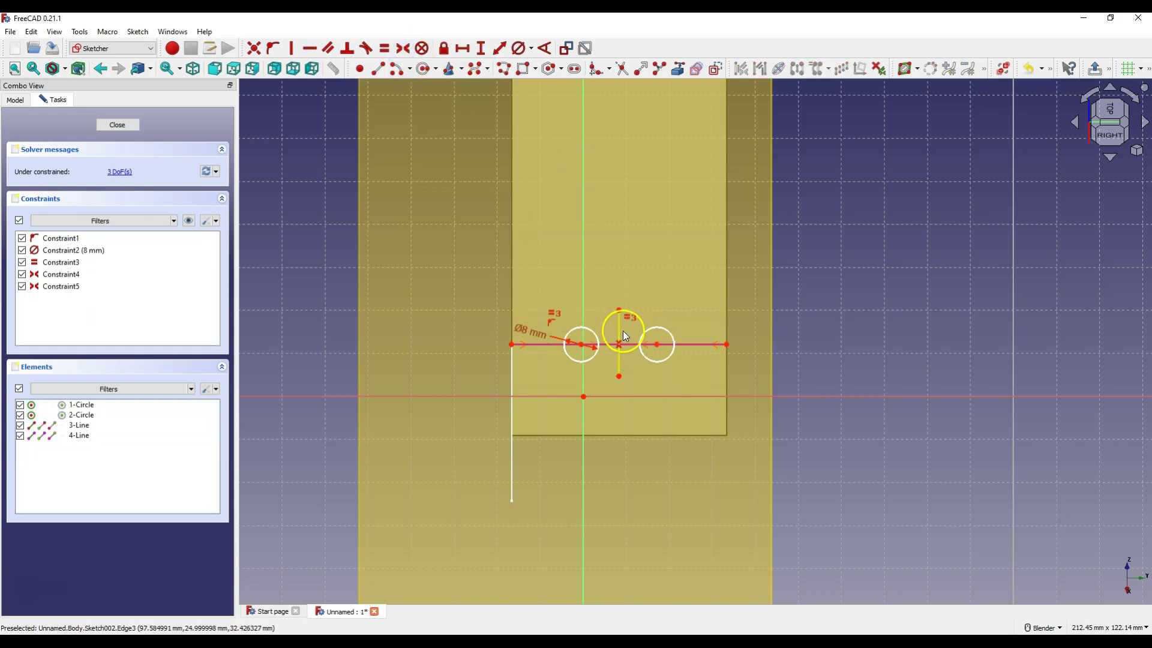
pyautogui.click(619, 327)
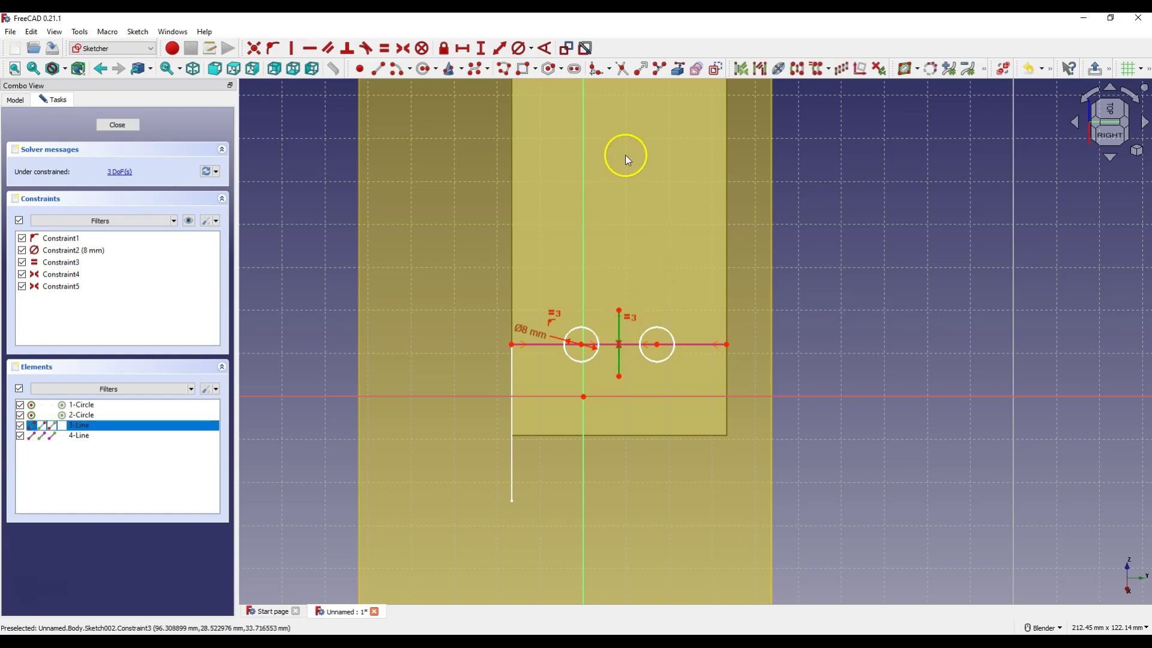
pyautogui.click(714, 70)
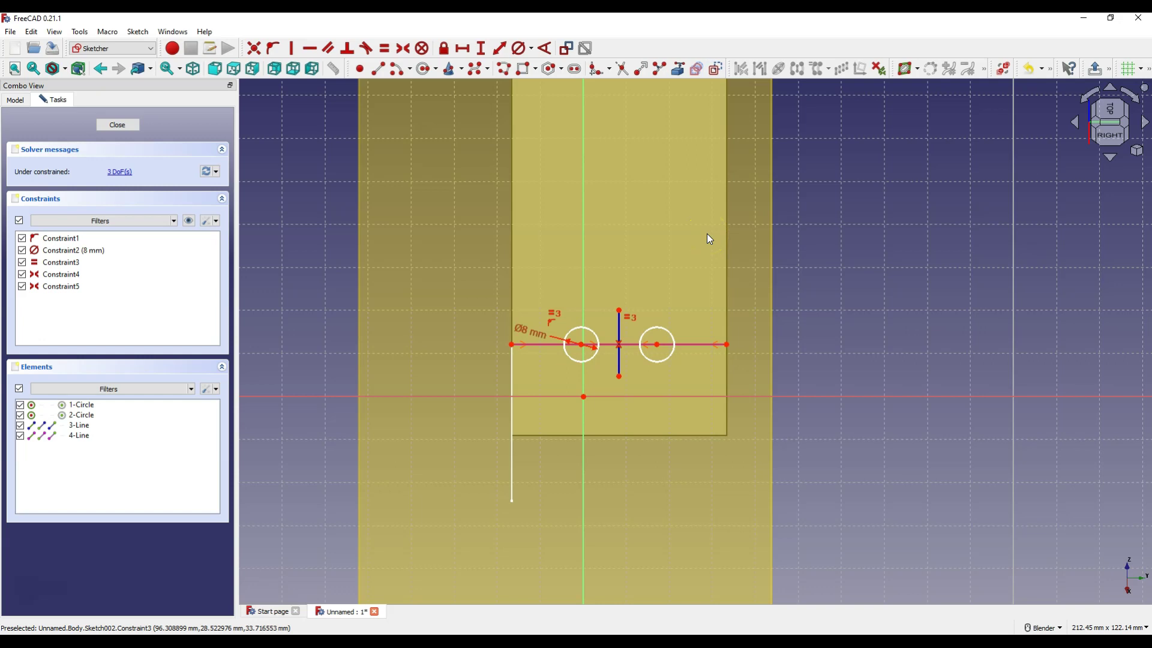
# Constrain the horizontal distance between the two circle centres to 25 mm and close the sketch
pyautogui.click(582, 346)
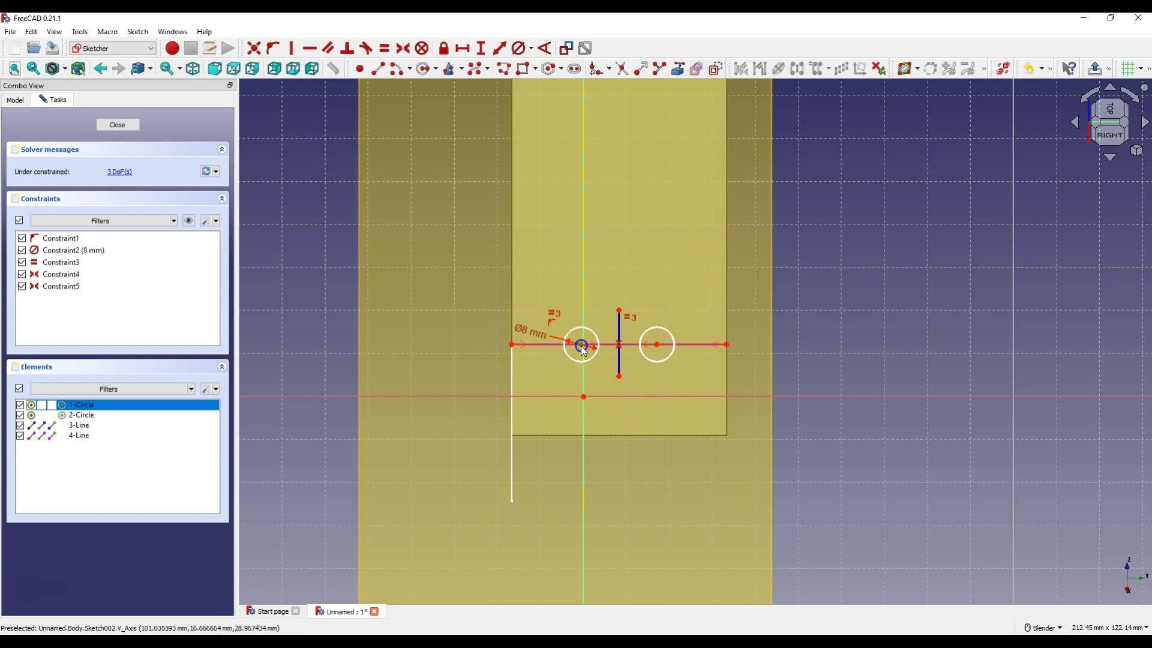
pyautogui.click(657, 346)
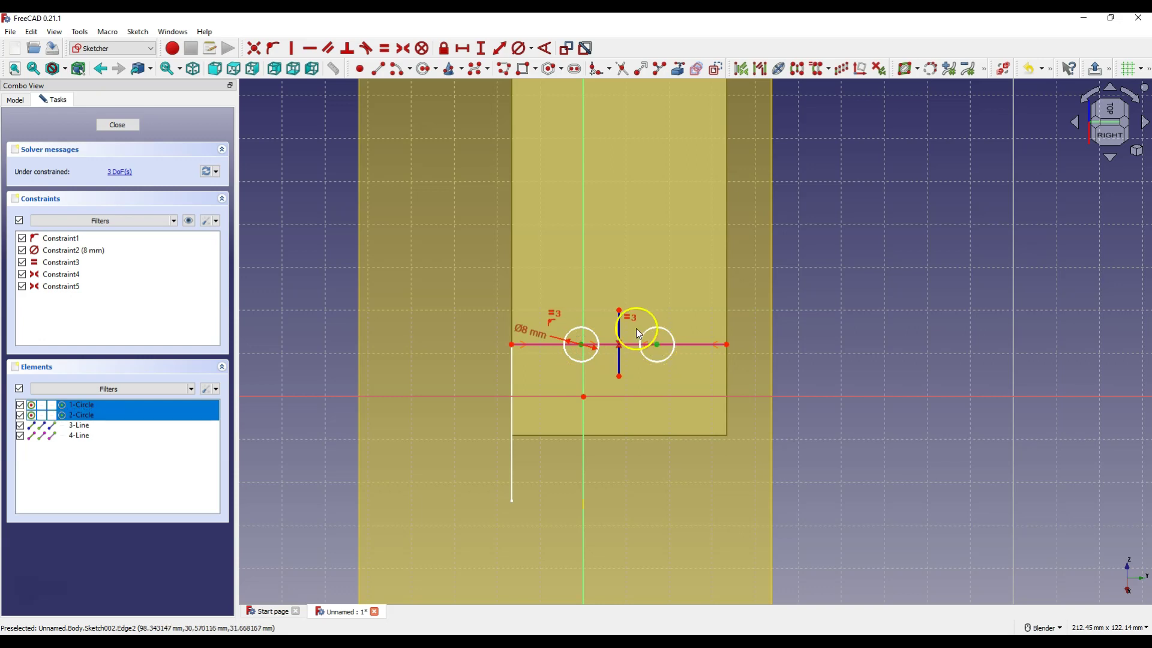
pyautogui.click(466, 46)
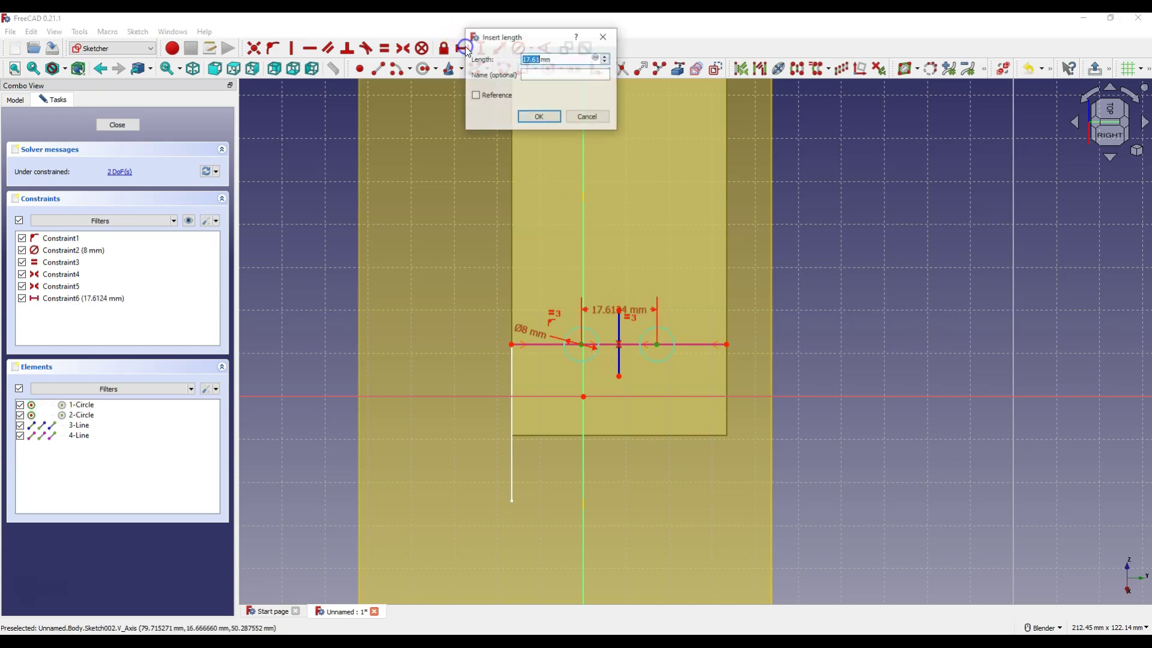
pyautogui.write('25')
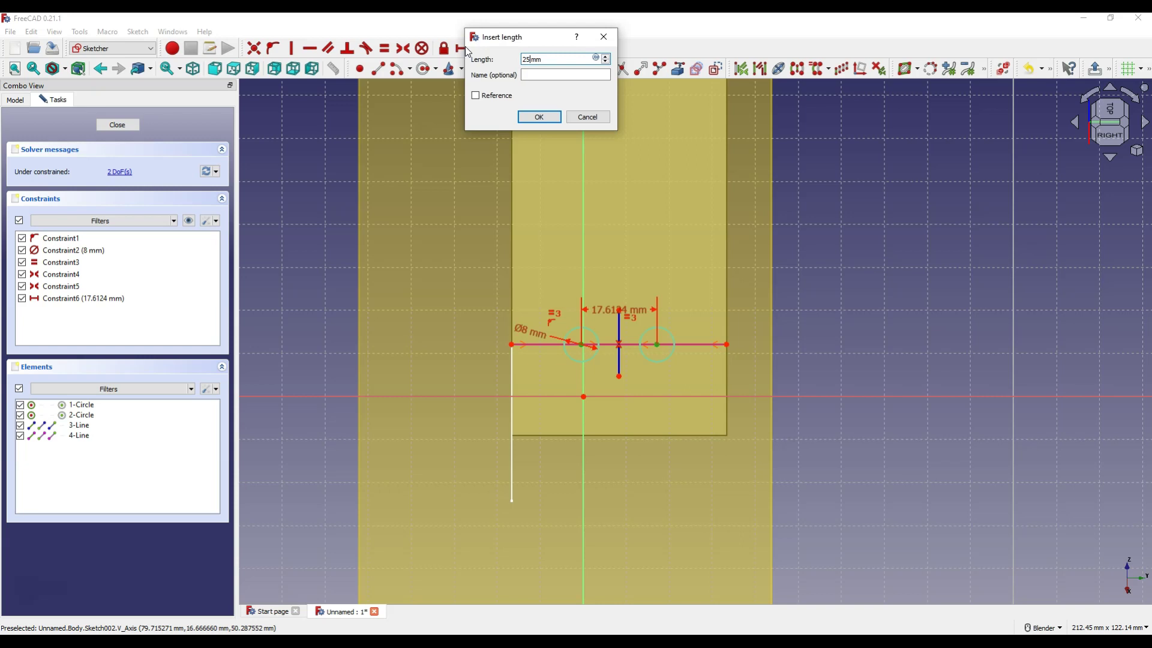
pyautogui.click(539, 120)
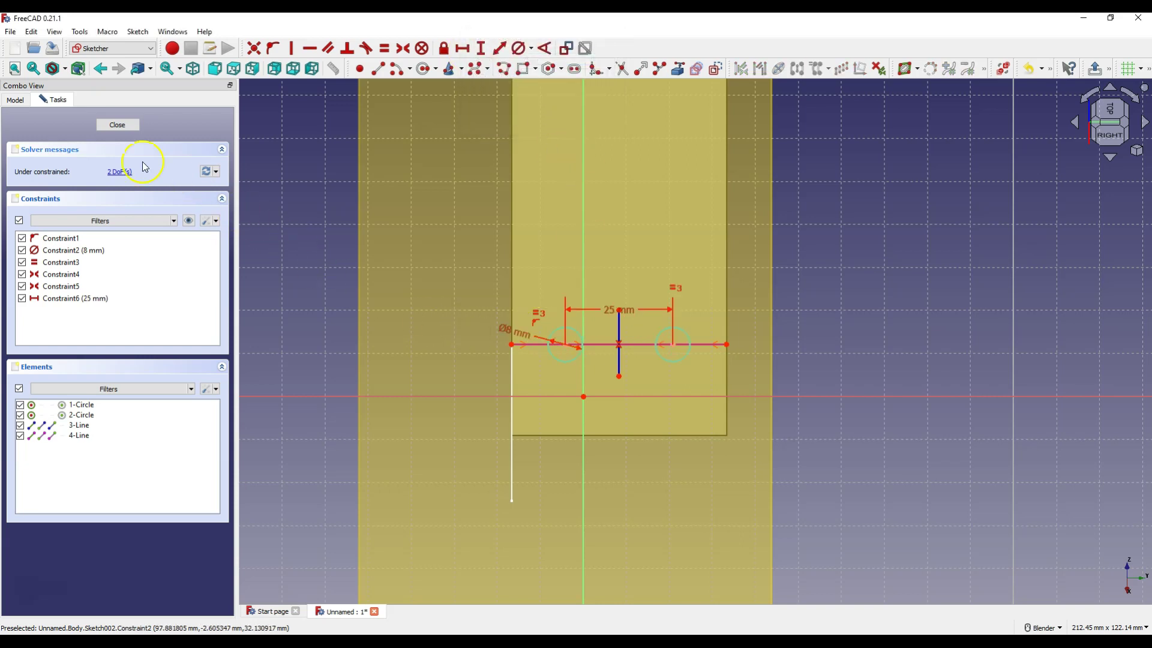
pyautogui.click(123, 127)
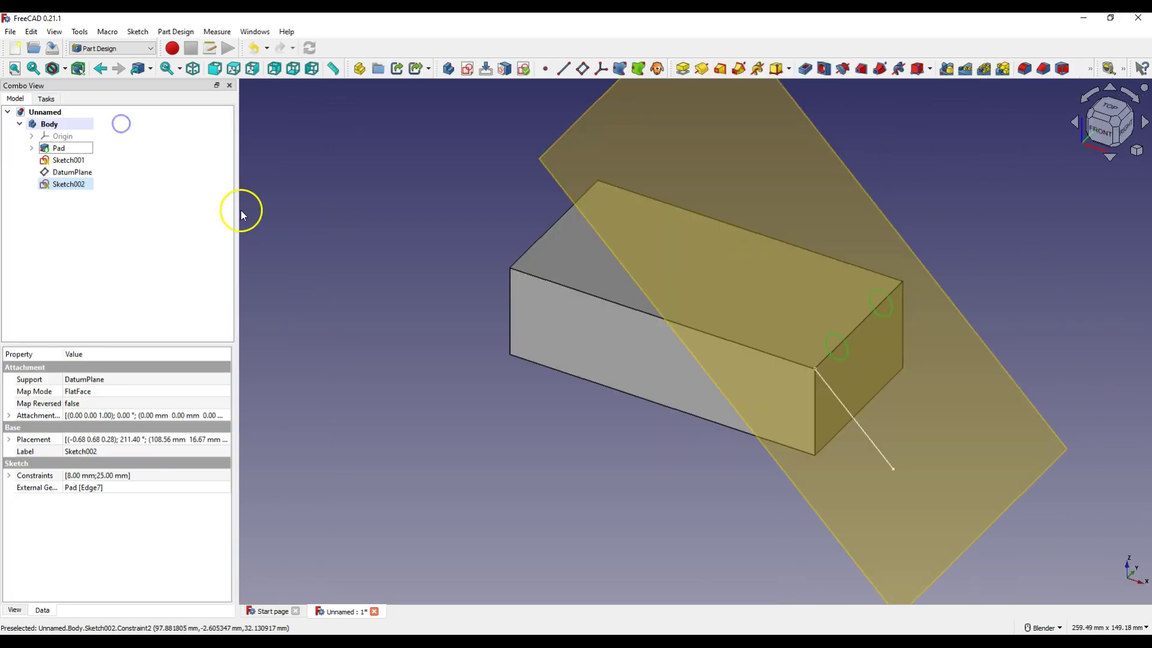
# Pocket the two-circle sketch through all with the direction reversed, cutting the angled holes through the block
pyautogui.click(805, 68)
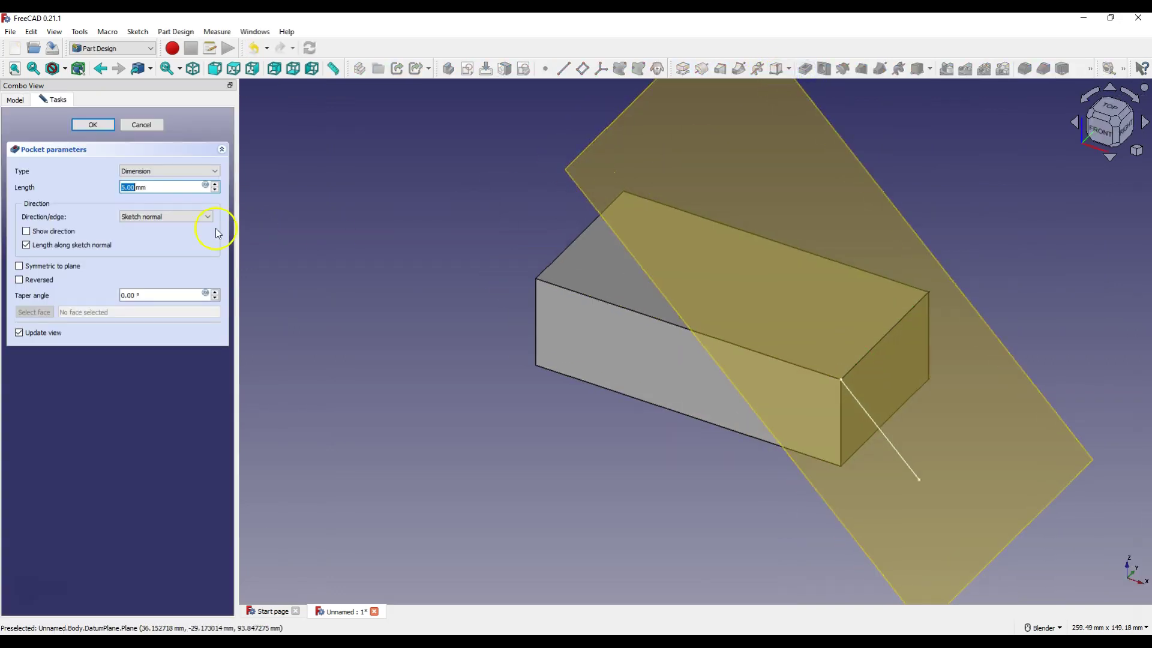
pyautogui.click(154, 171)
pyautogui.click(147, 189)
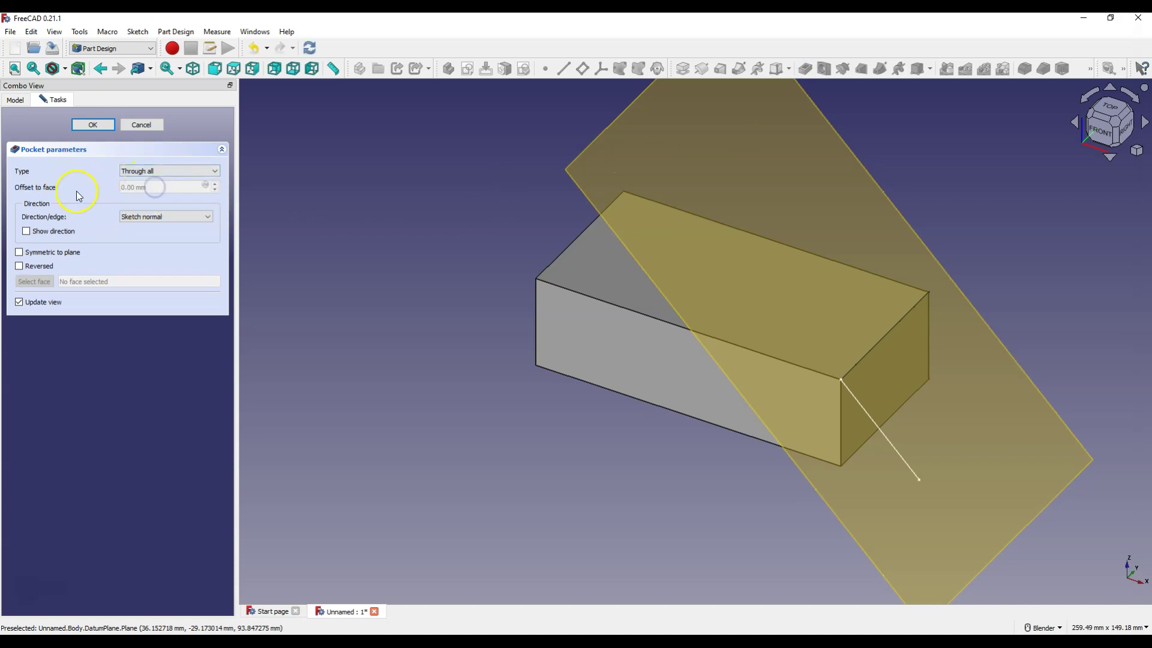
pyautogui.click(27, 267)
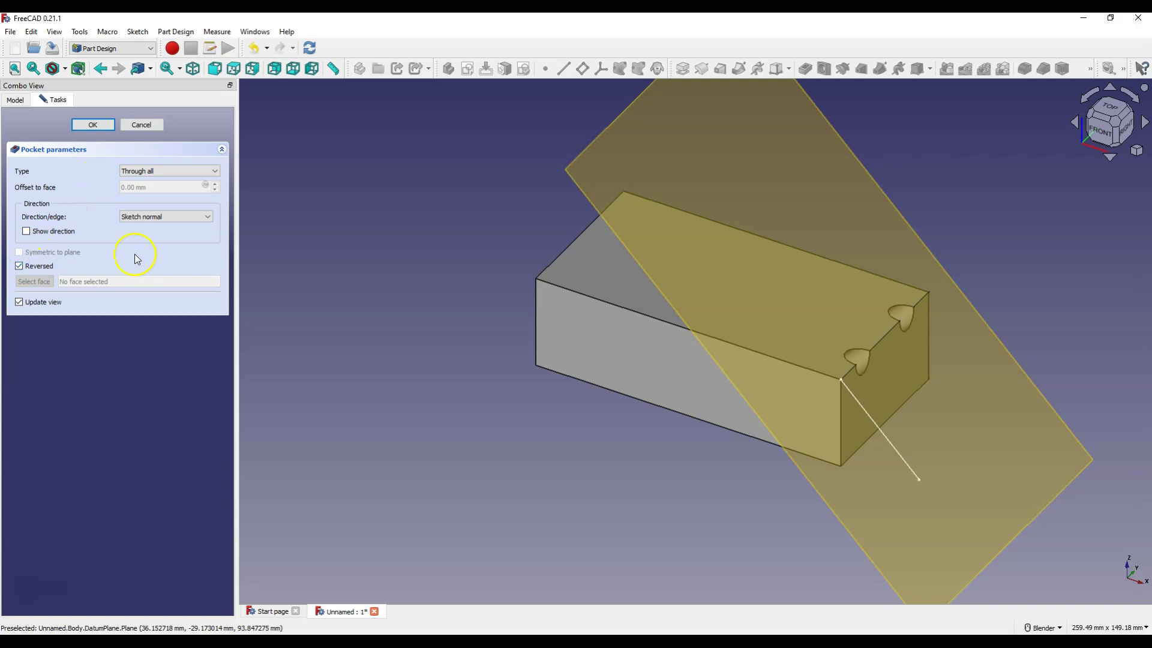
pyautogui.moveTo(599, 311); pyautogui.dragTo(598, 347, button='middle')
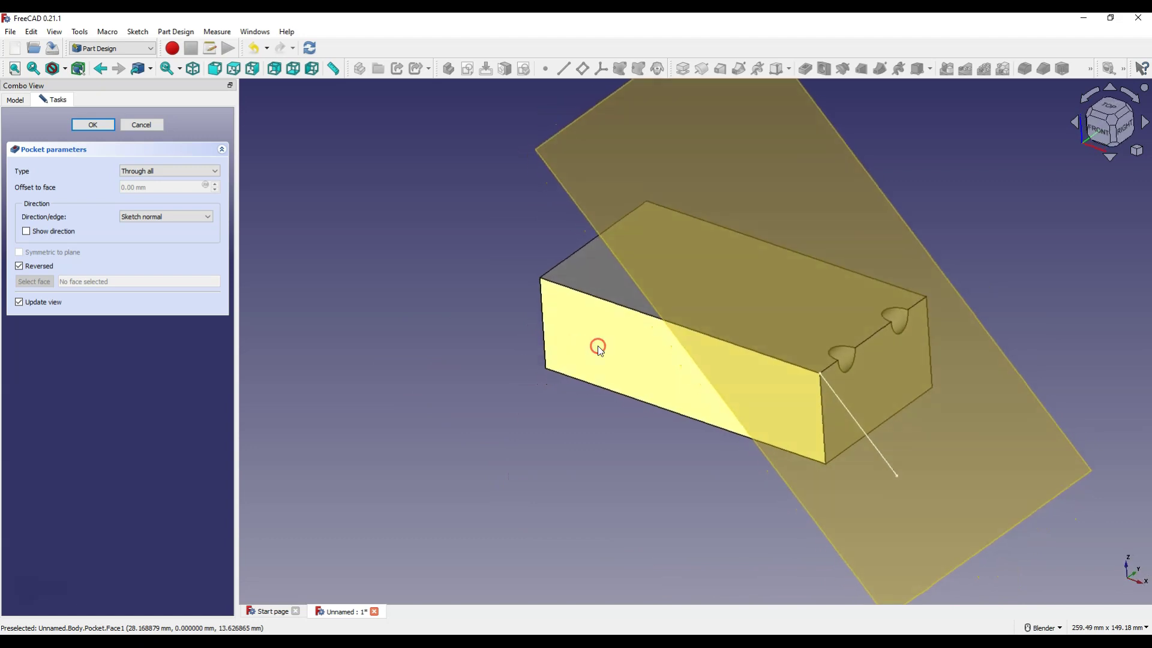
pyautogui.scroll(-3, 471, 322)
pyautogui.scroll(1, 597, 323)
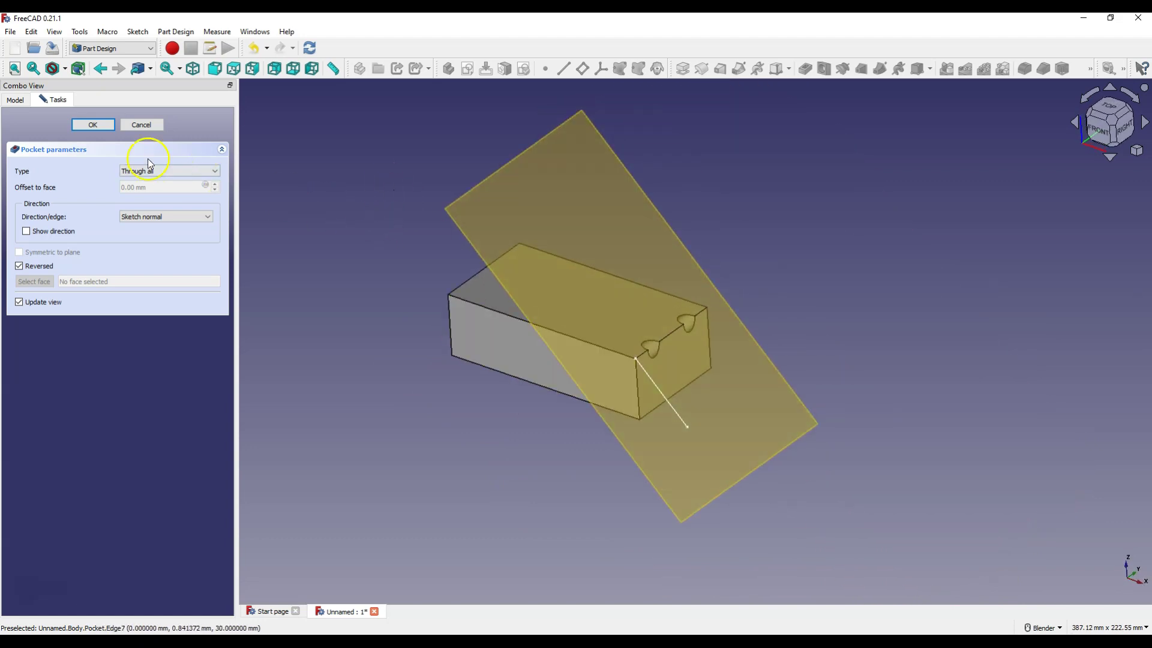
pyautogui.click(93, 125)
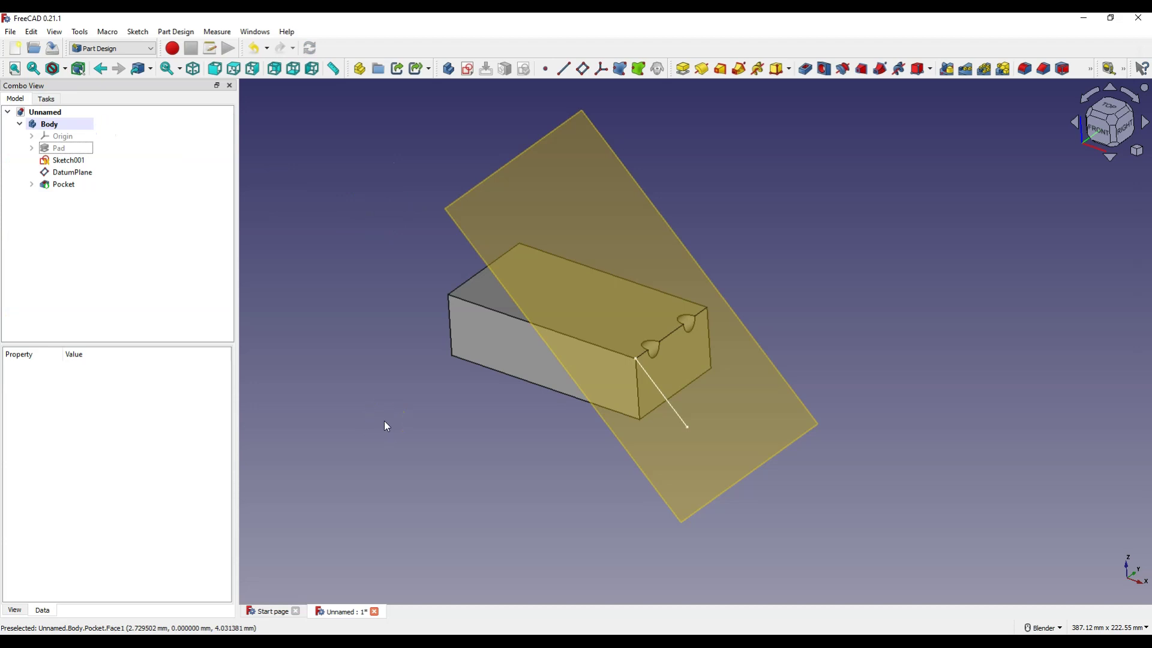
# Edit the angled line's sketch on the block's front side, set its angle to 60°, and close the sketch
pyautogui.click(346, 420)
pyautogui.click(57, 161)
pyautogui.doubleClick(56, 161)
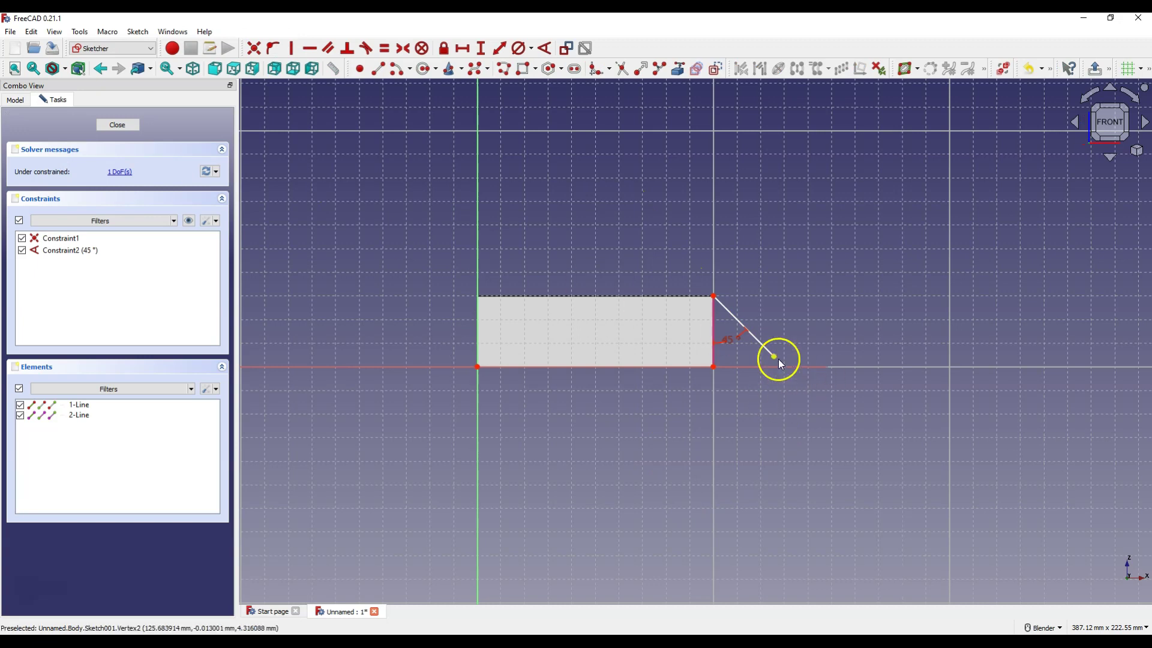
pyautogui.doubleClick(734, 340)
pyautogui.write('60')
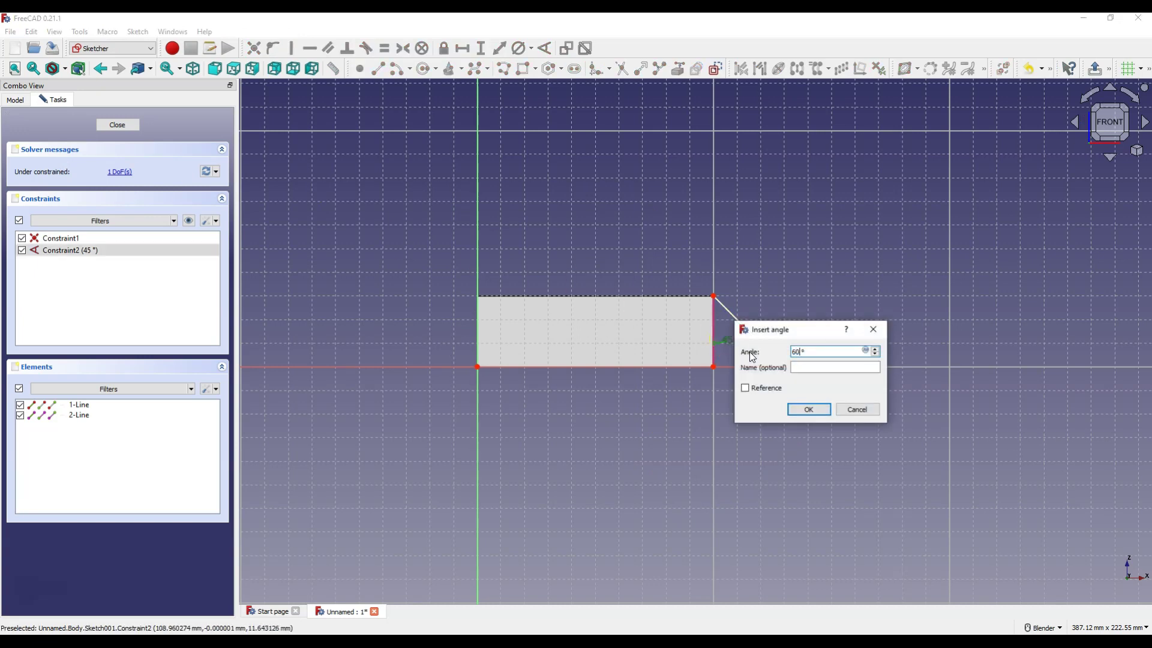
pyautogui.click(822, 412)
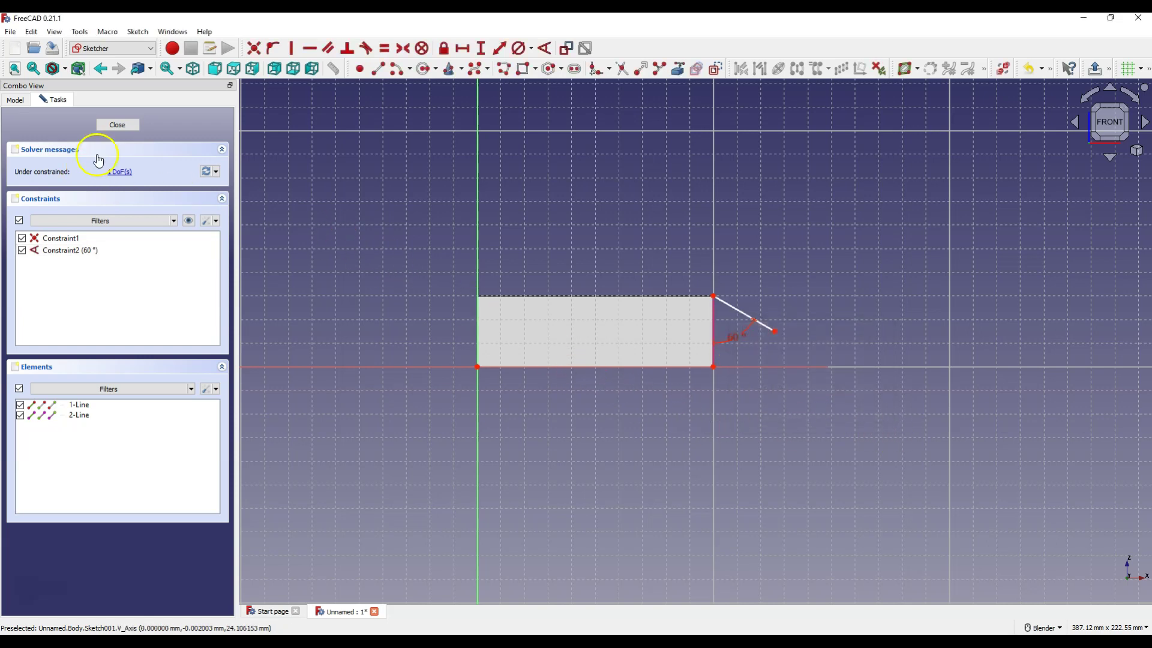
pyautogui.click(122, 125)
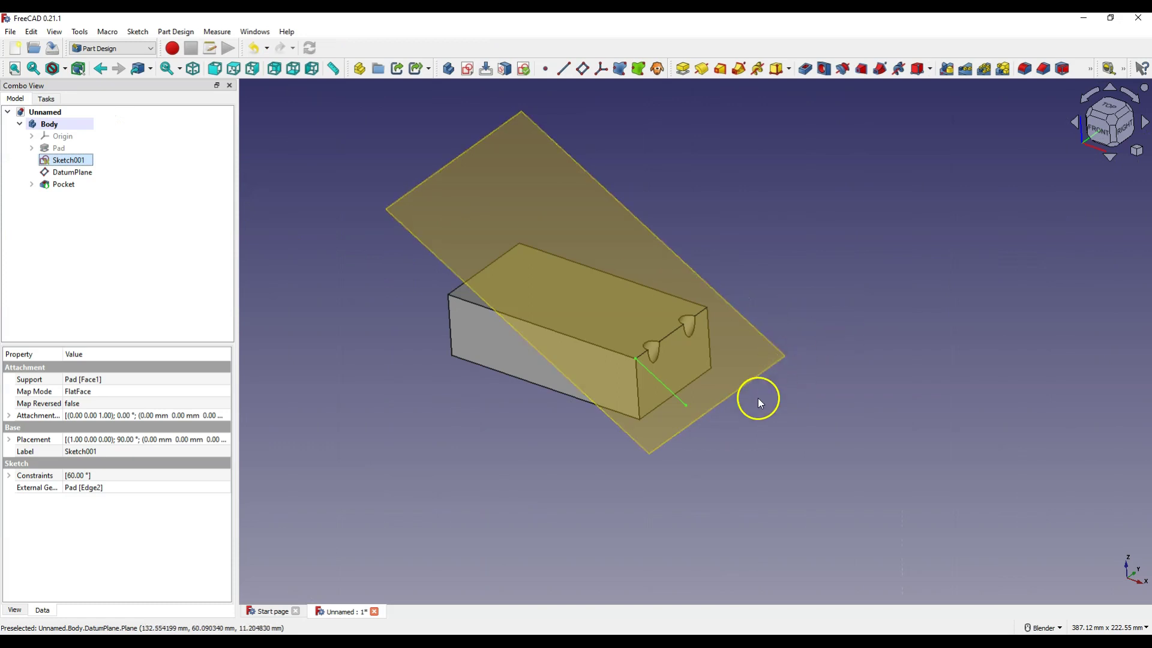
pyautogui.moveTo(665, 379); pyautogui.dragTo(548, 496, button='middle')
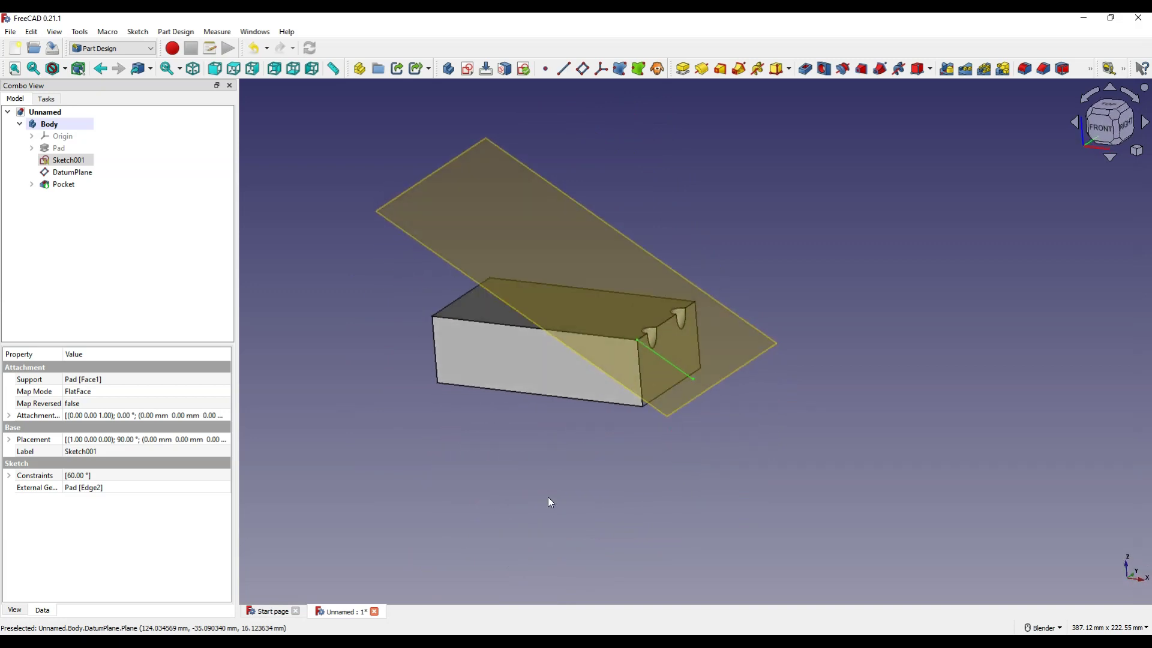
# Hide the angled line's sketch and the datum plane
pyautogui.click(72, 161)
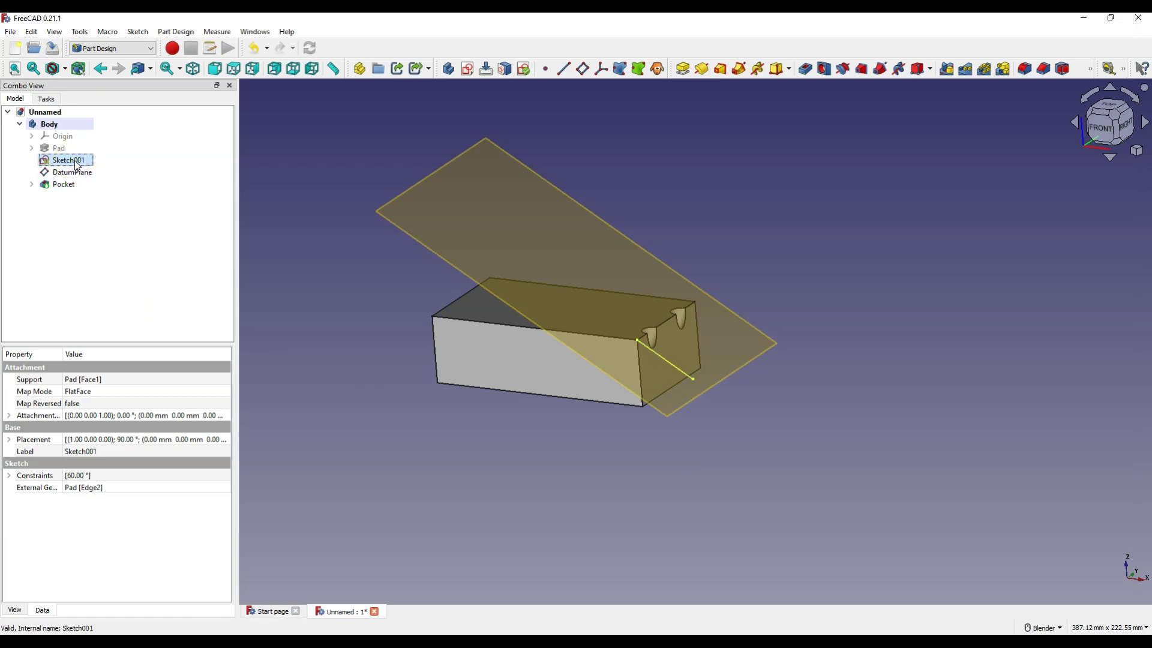
pyautogui.press('space')
pyautogui.click(84, 175)
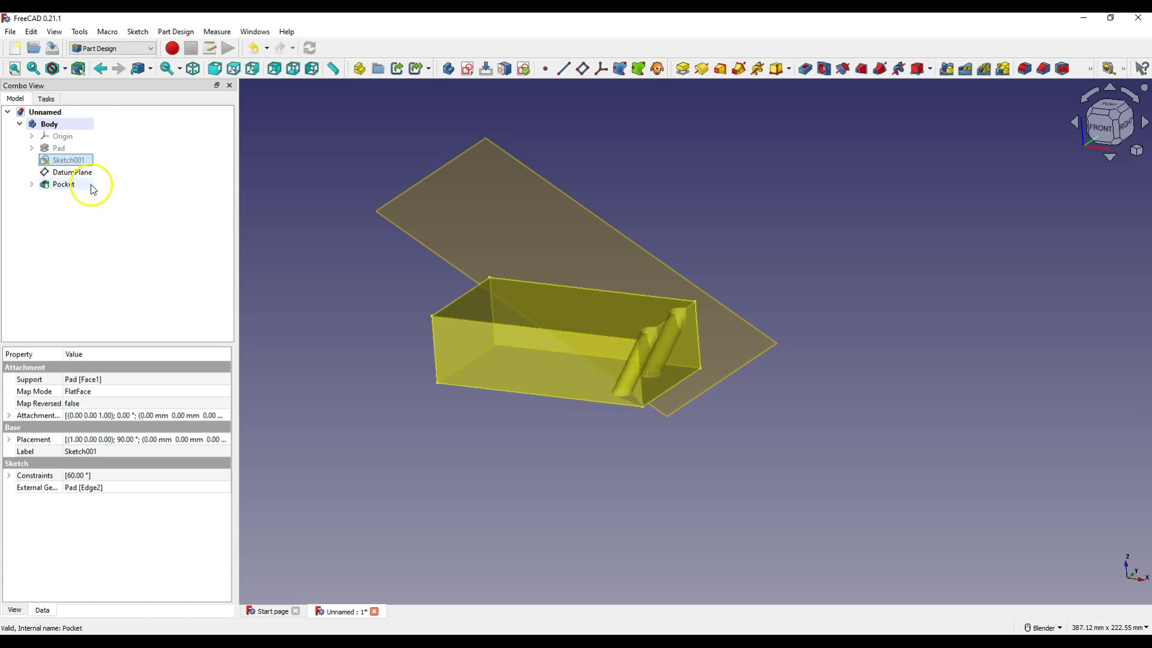
pyautogui.press('space')
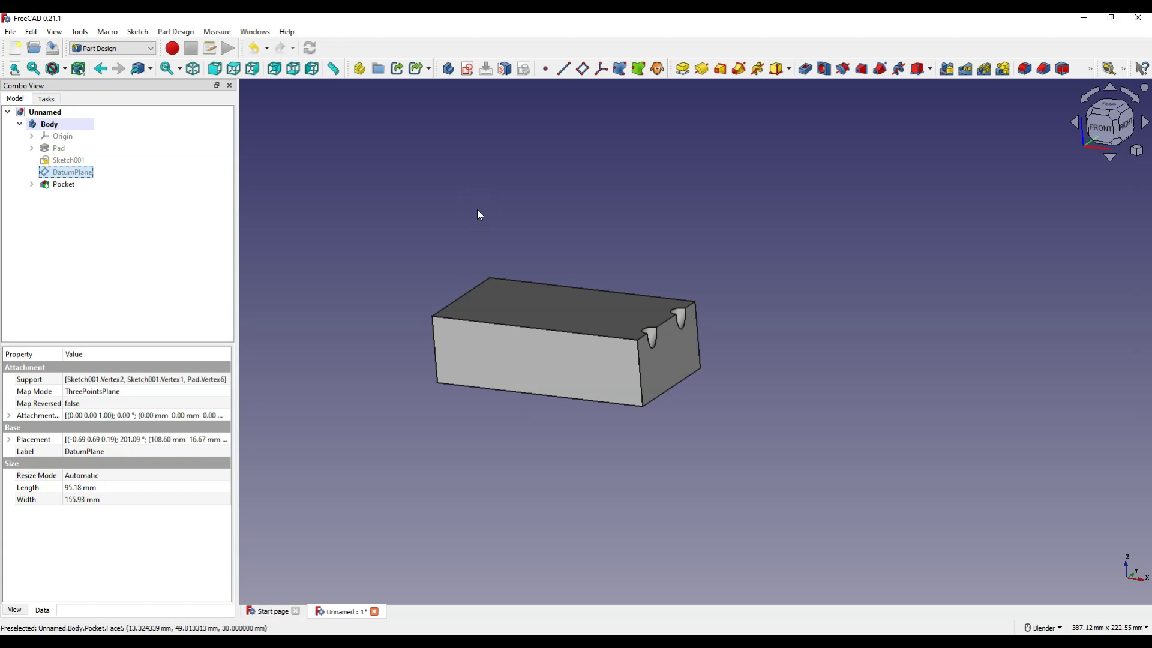
# Start a sketch on the block's top face and link the face's long back edge as external geometry
pyautogui.click(515, 291)
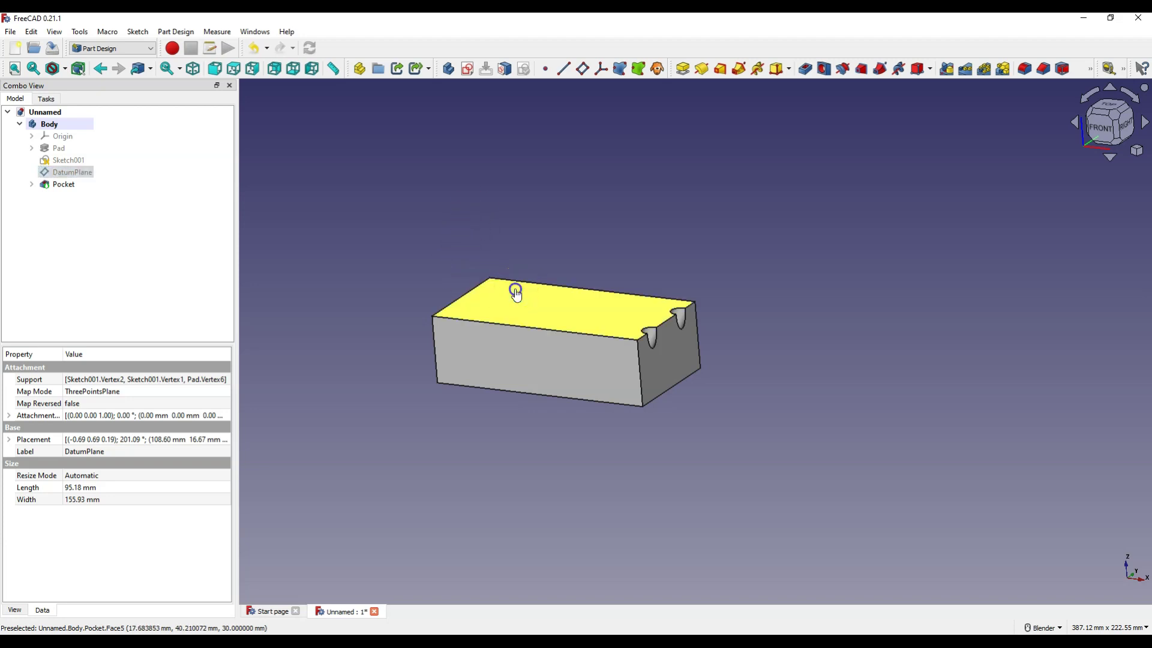
pyautogui.click(467, 68)
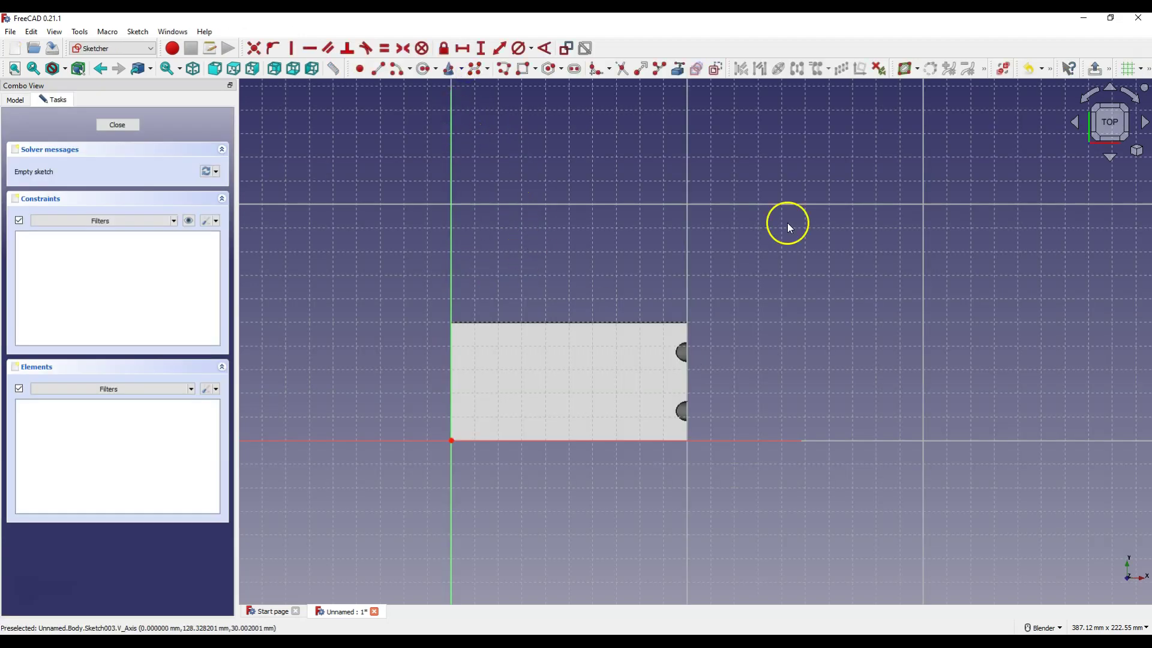
pyautogui.click(679, 70)
pyautogui.click(579, 323)
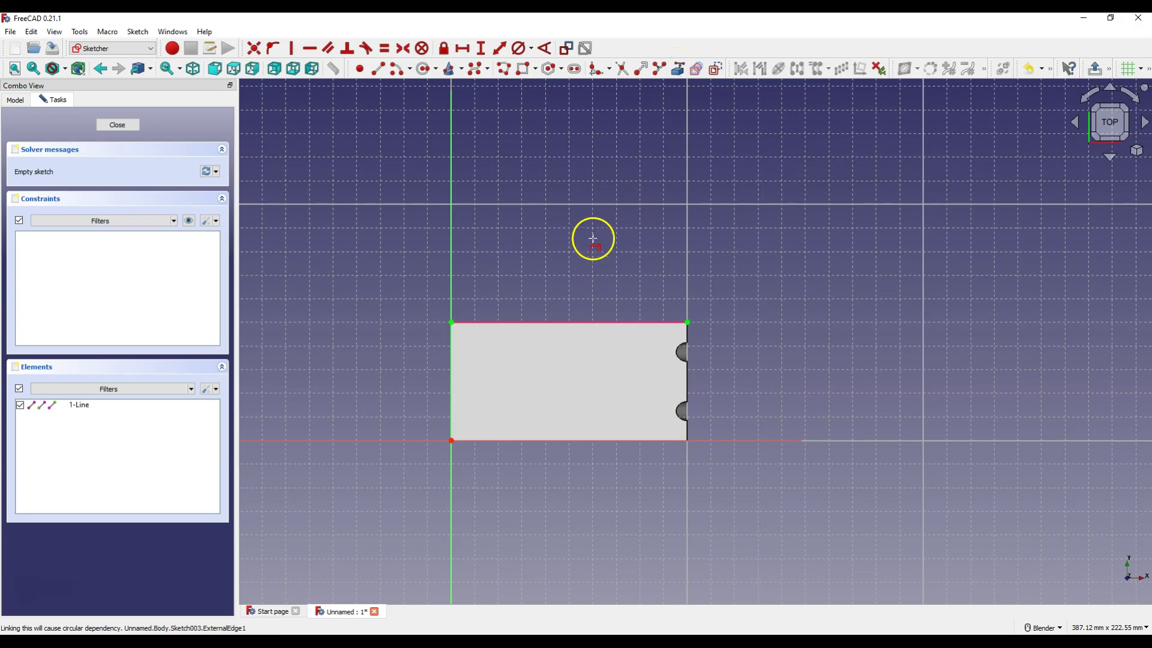
# Draw a vertical line across the top face from the linked back edge to the horizontal axis, near mid-length
pyautogui.click(378, 69)
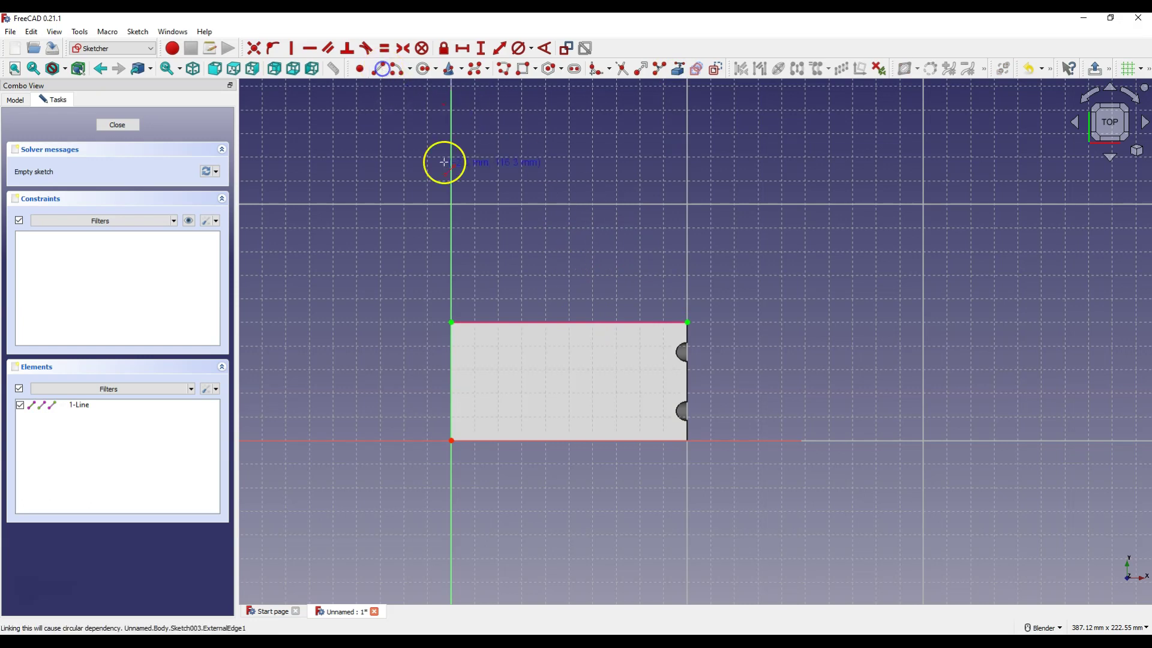
pyautogui.click(566, 323)
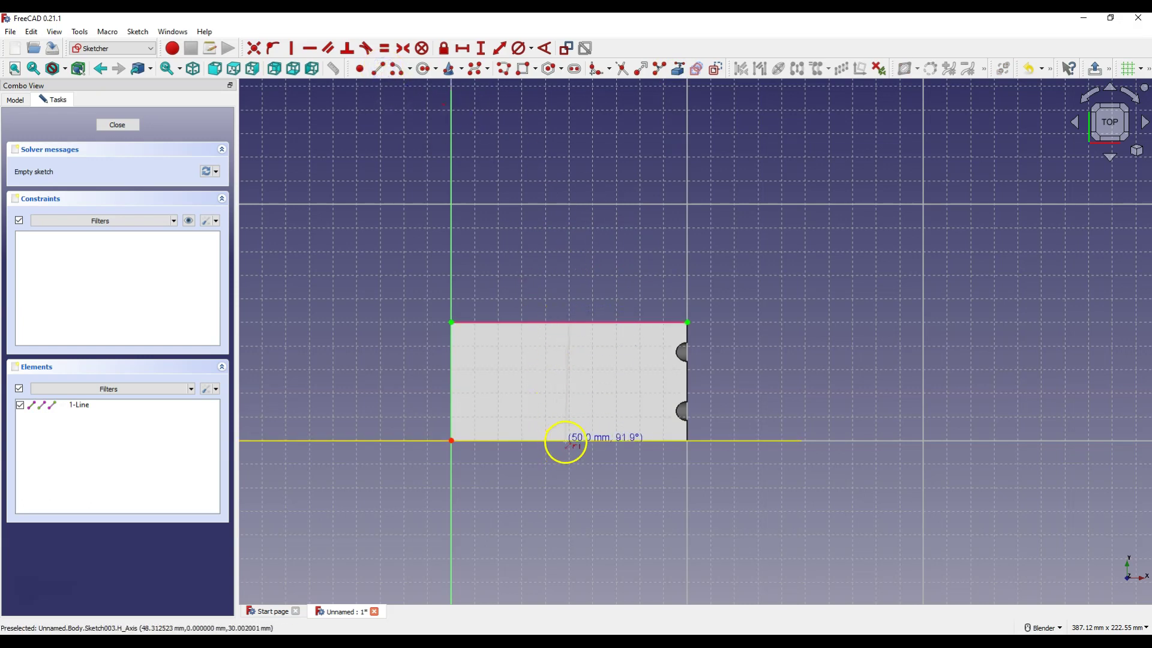
pyautogui.click(565, 441)
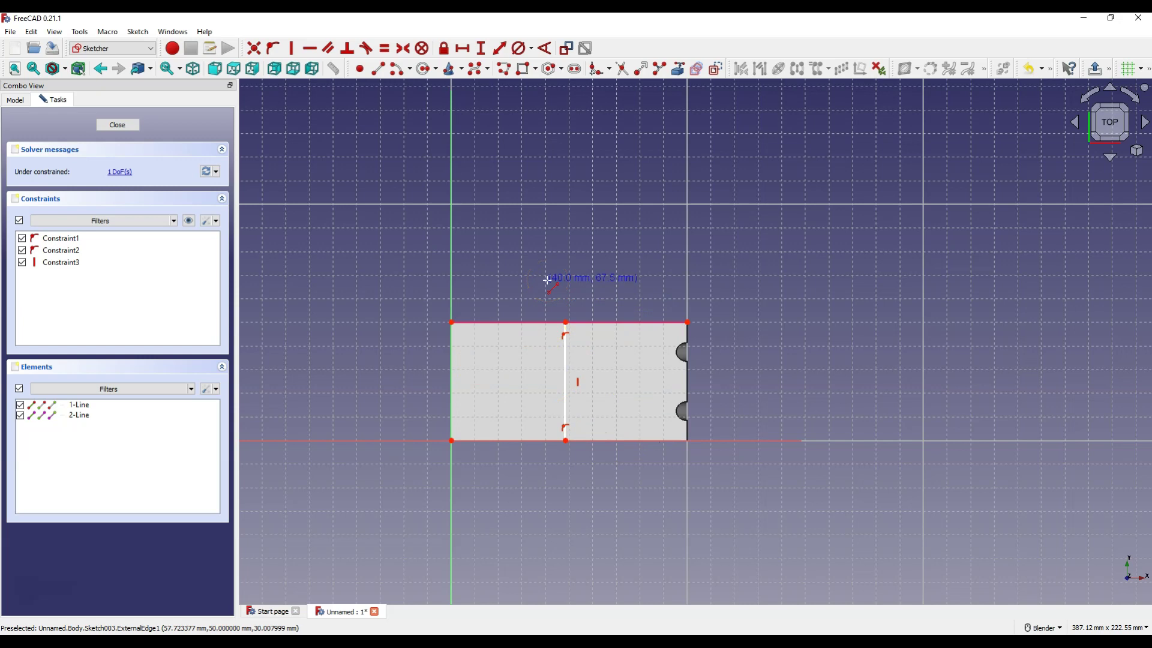
# Constrain the horizontal distance from the origin to the vertical line's lower endpoint to 50 mm and close the sketch
pyautogui.click(451, 441)
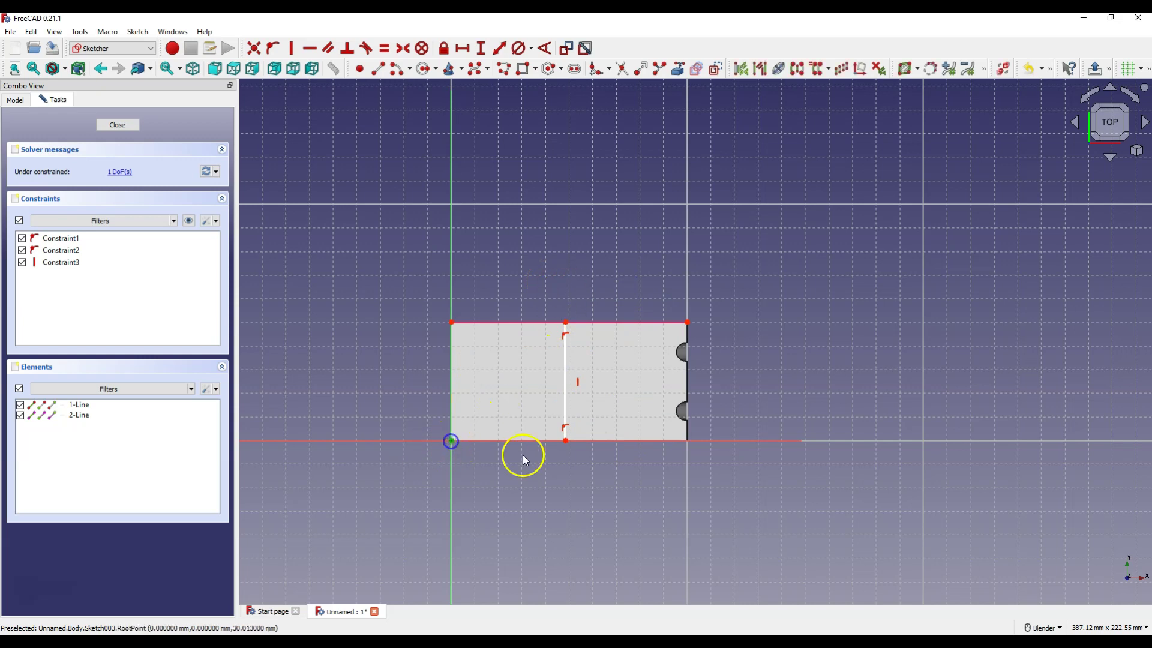
pyautogui.click(565, 441)
pyautogui.click(464, 49)
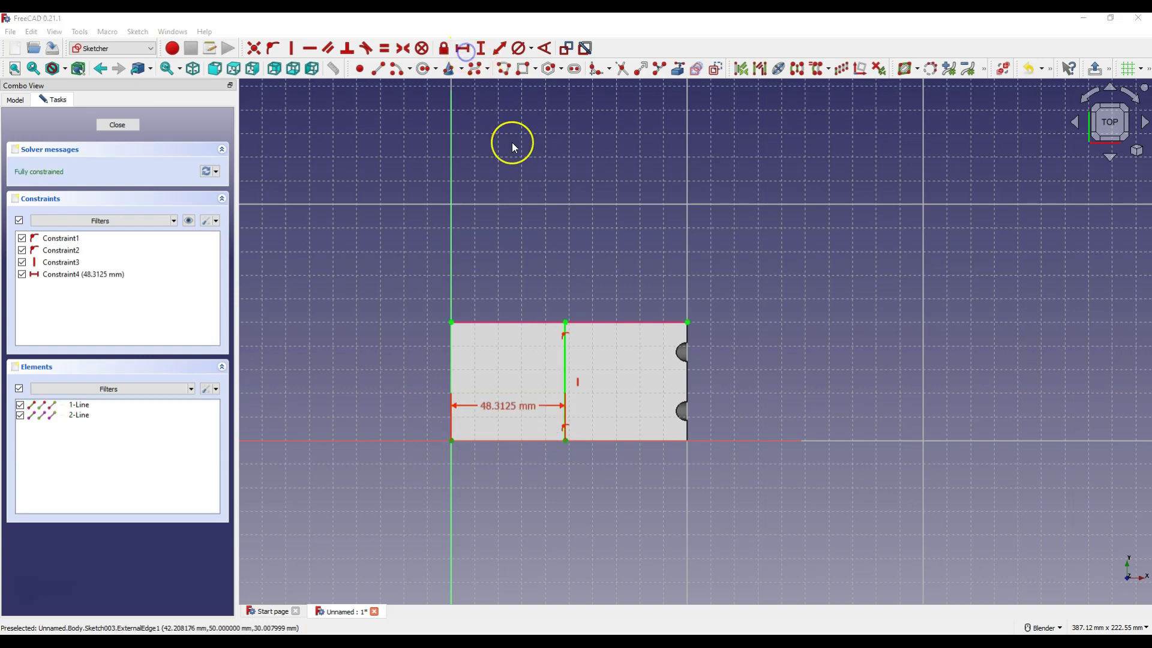
pyautogui.write('50')
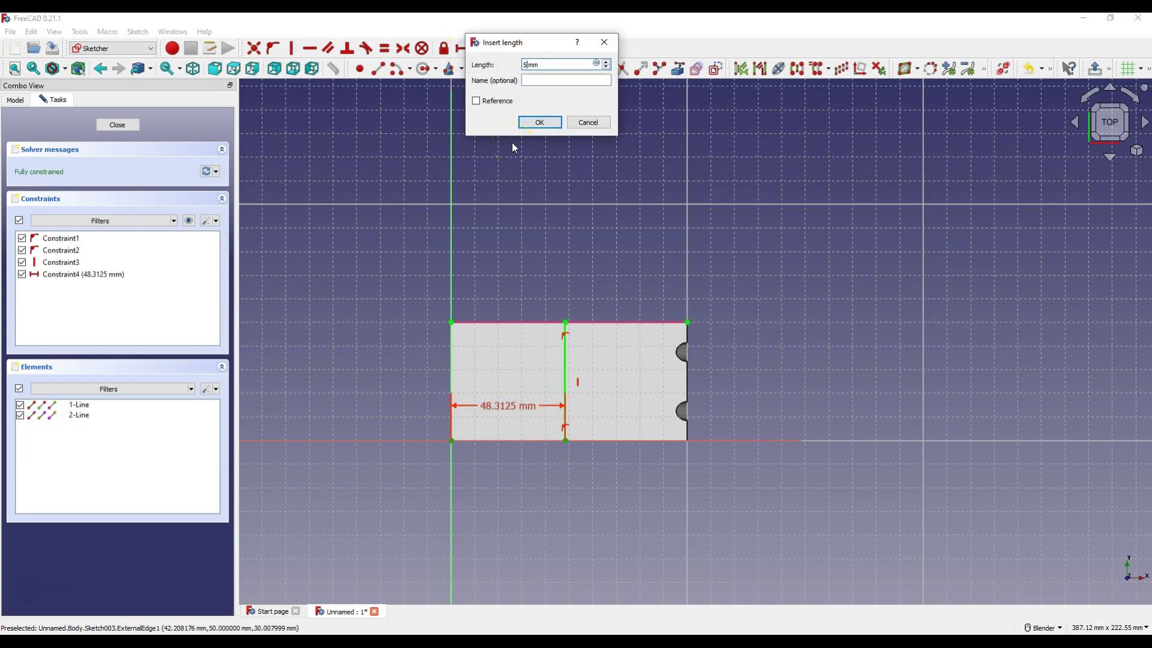
pyautogui.click(548, 123)
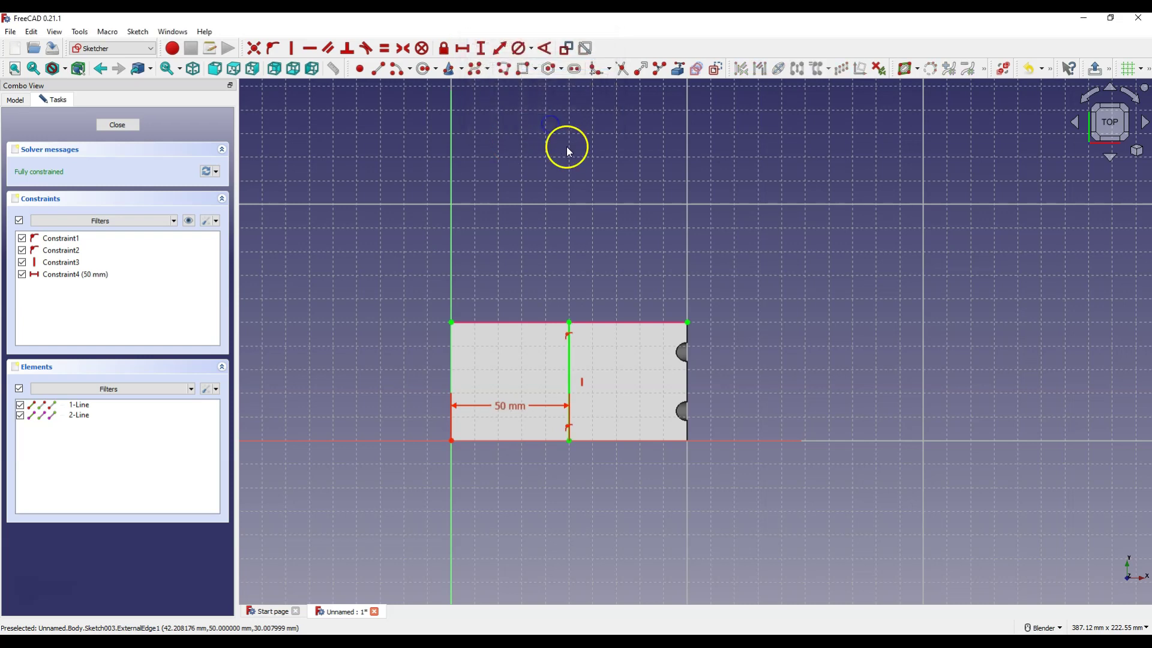
pyautogui.click(119, 124)
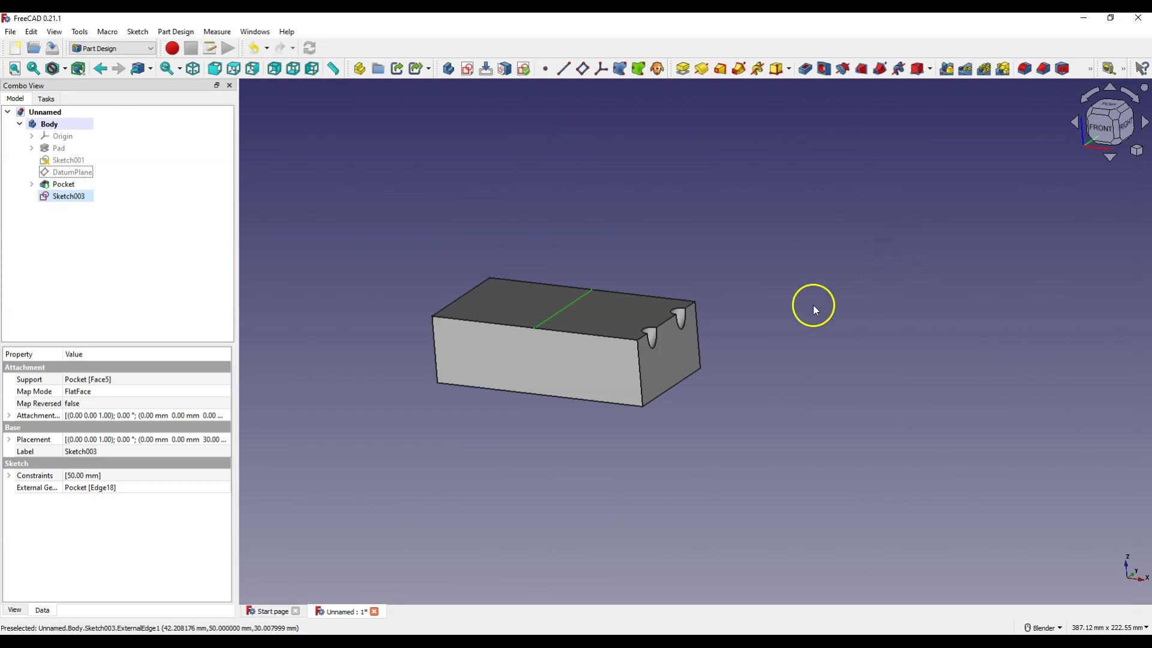
# Start a sketch on the block's front face and link the line across the top face as external geometry
pyautogui.click(567, 374)
pyautogui.click(468, 77)
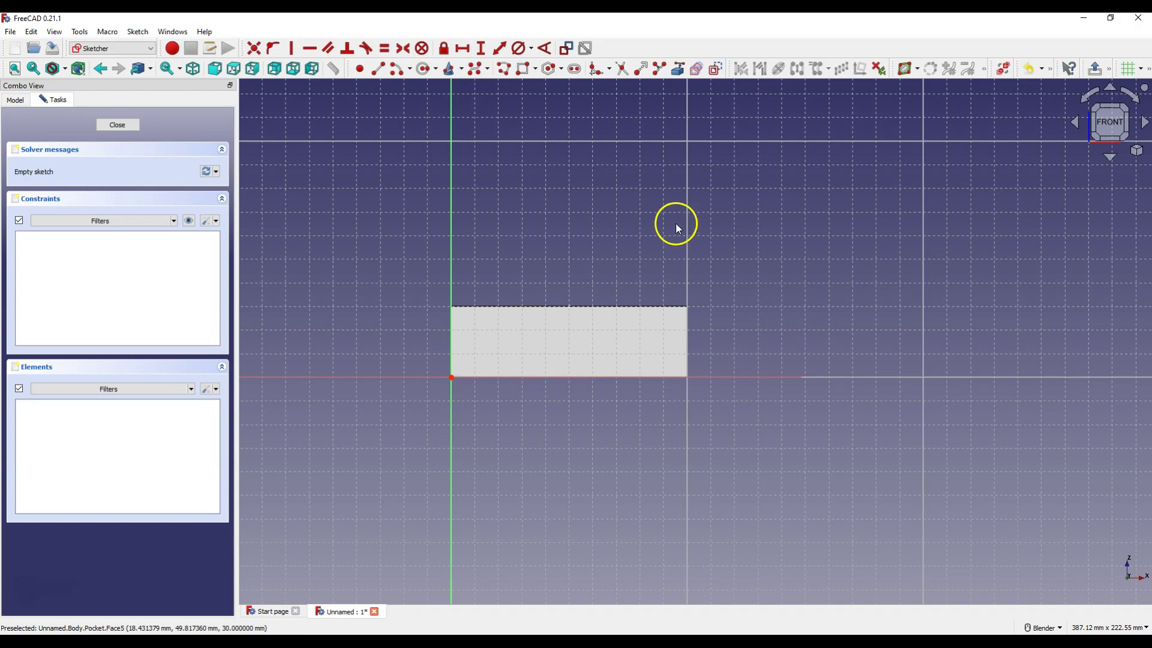
pyautogui.moveTo(674, 229)
pyautogui.mouseDown(button='middle')
pyautogui.moveTo(668, 258)
pyautogui.moveTo(644, 260)
pyautogui.mouseUp(button='middle')
pyautogui.click(602, 299)
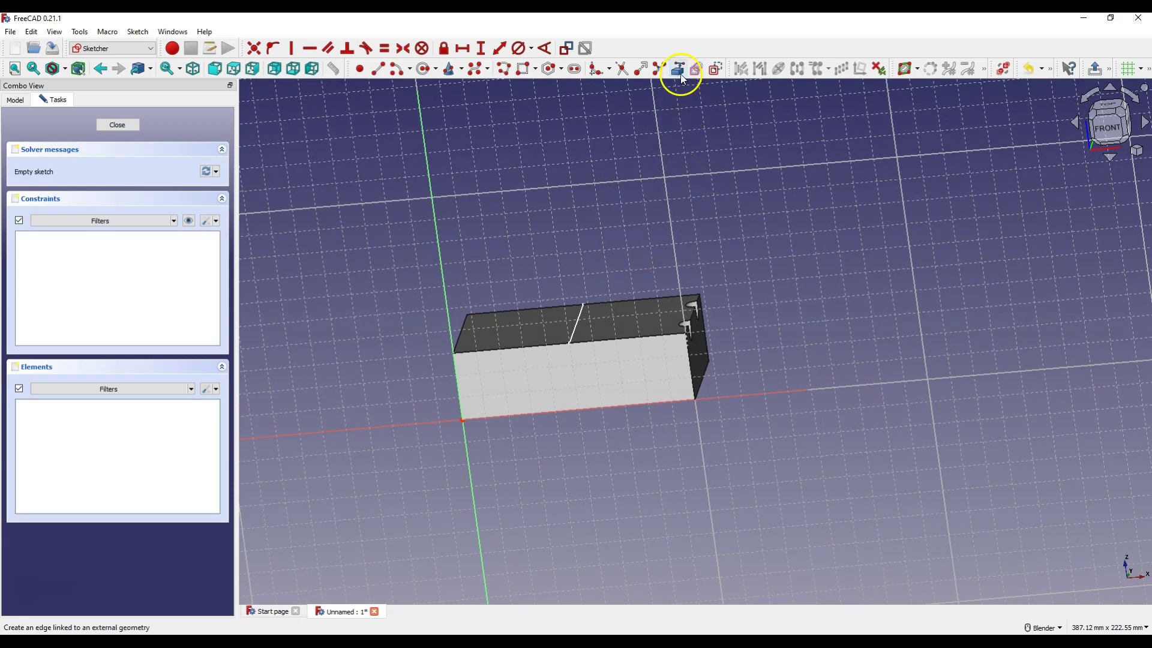
pyautogui.click(577, 318)
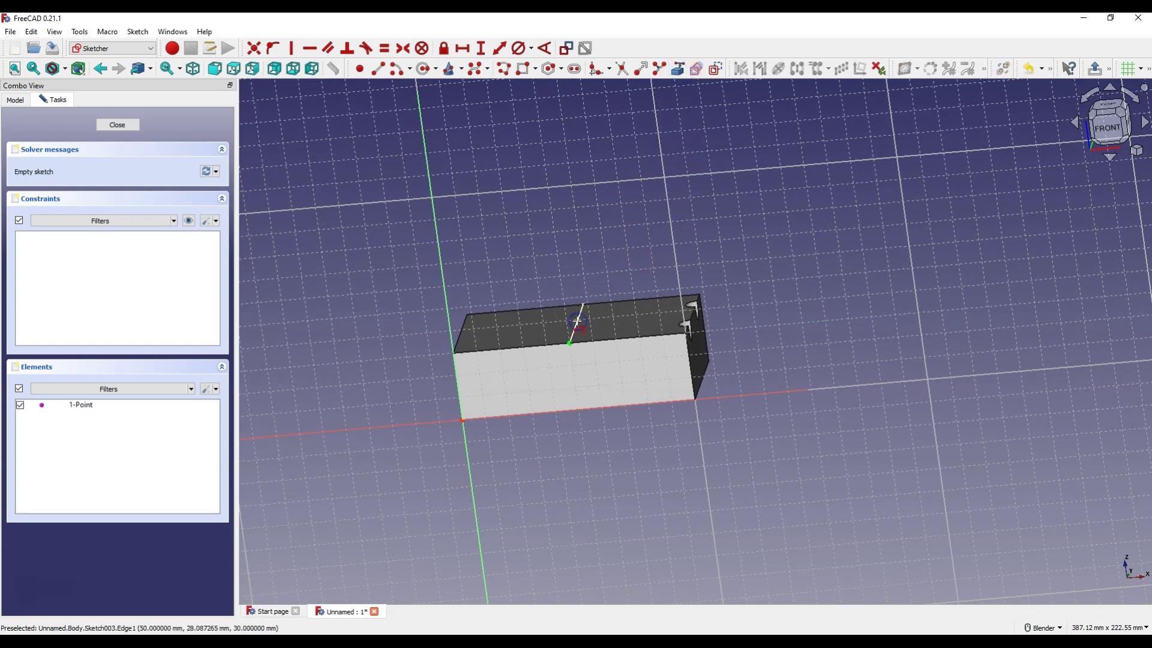
pyautogui.click(579, 317)
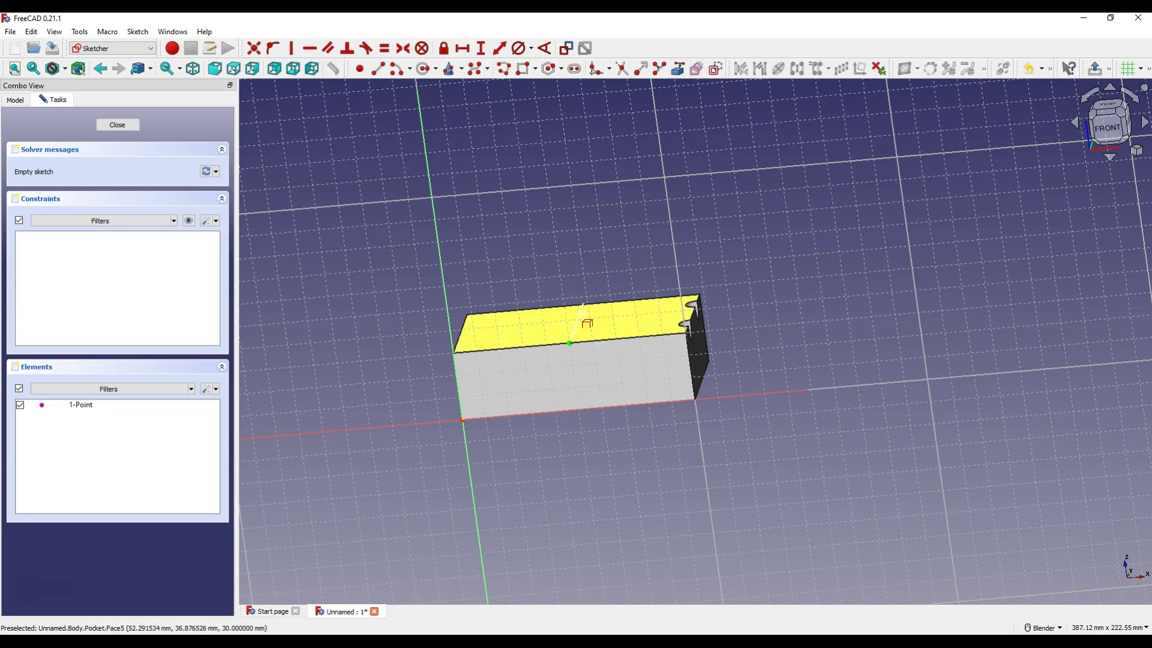
pyautogui.click(572, 312)
# Draw a diagonal line from the linked point down past the block's lower edge and link the front face's upper edge as external geometry
pyautogui.click(376, 74)
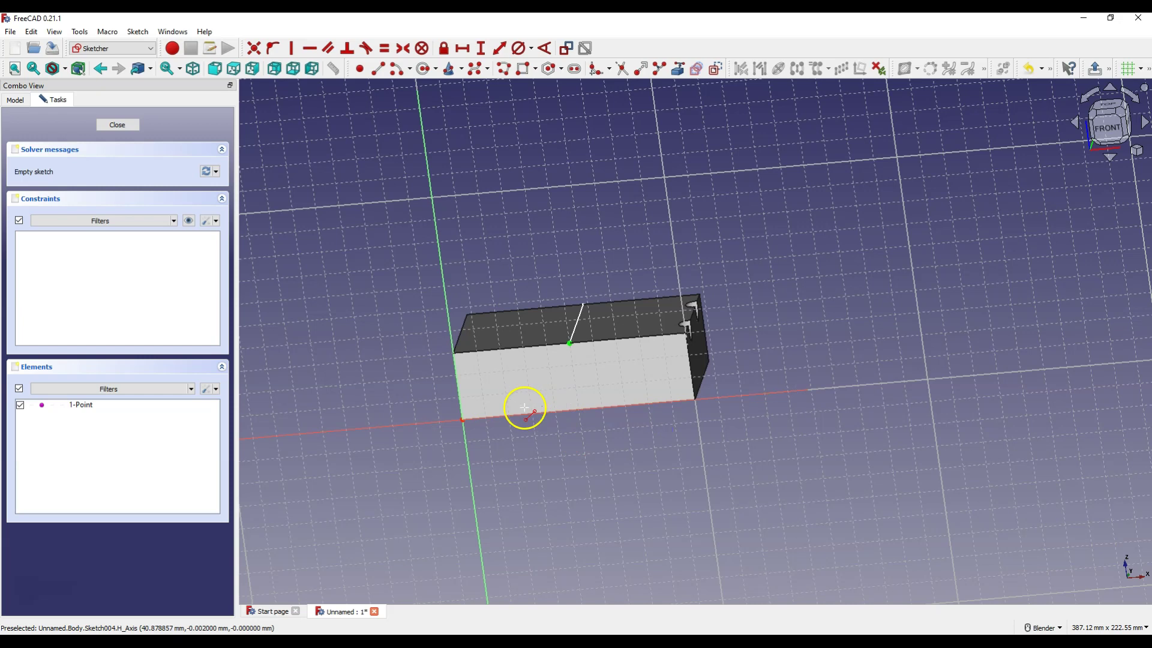
pyautogui.click(570, 343)
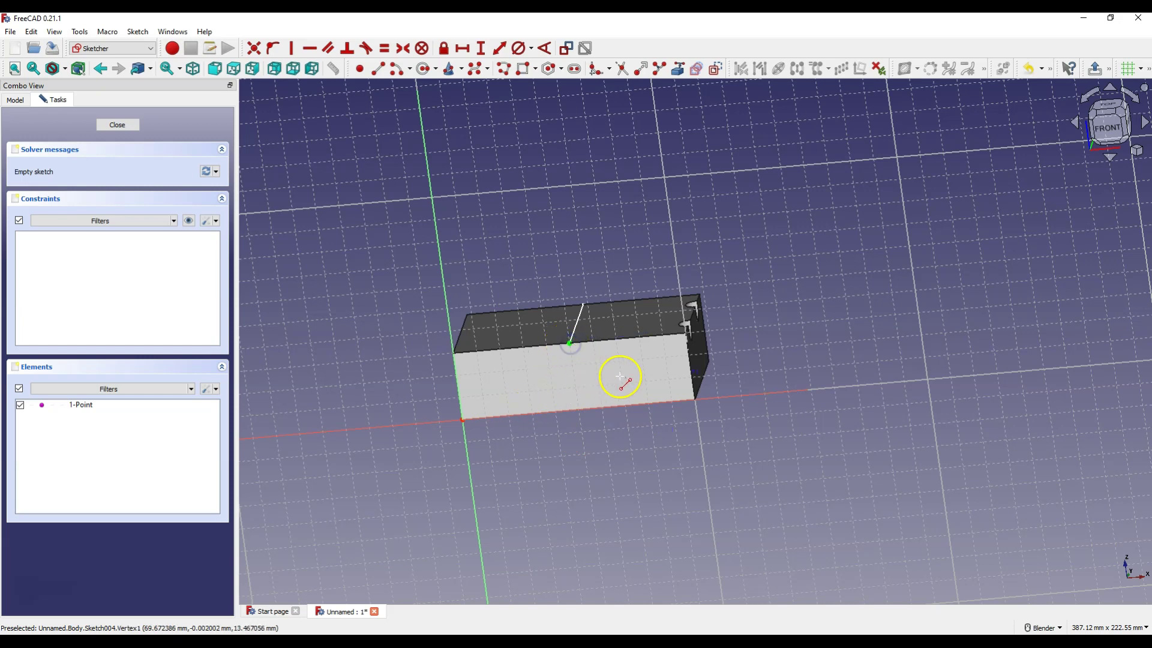
pyautogui.click(675, 416)
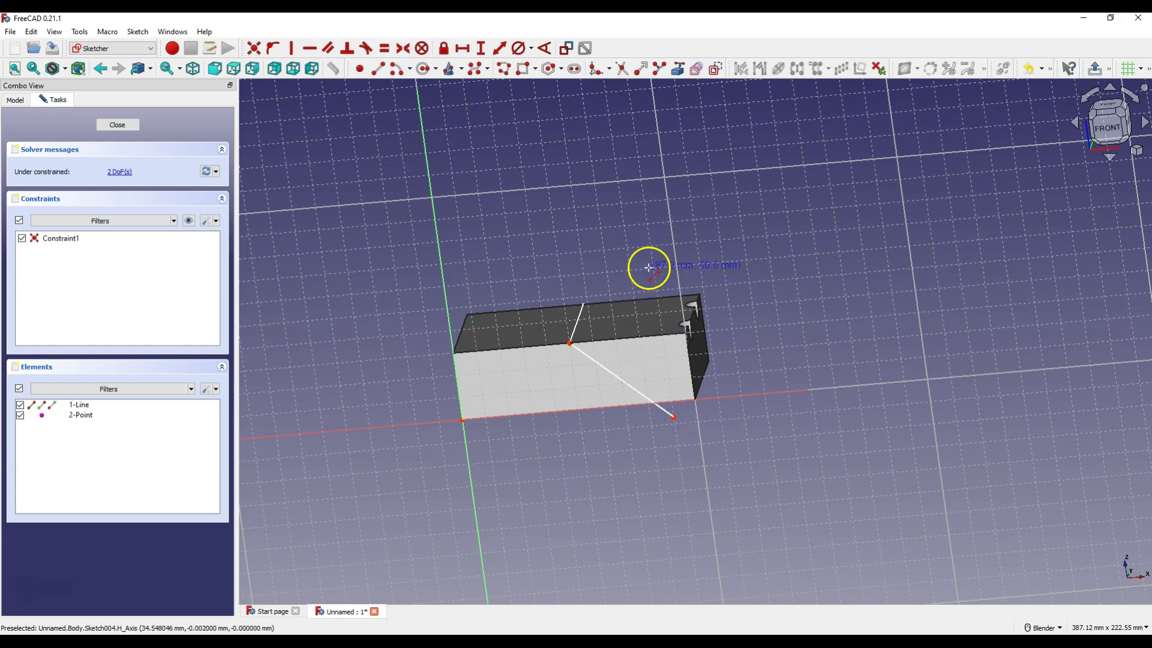
pyautogui.click(1108, 129)
pyautogui.click(549, 243)
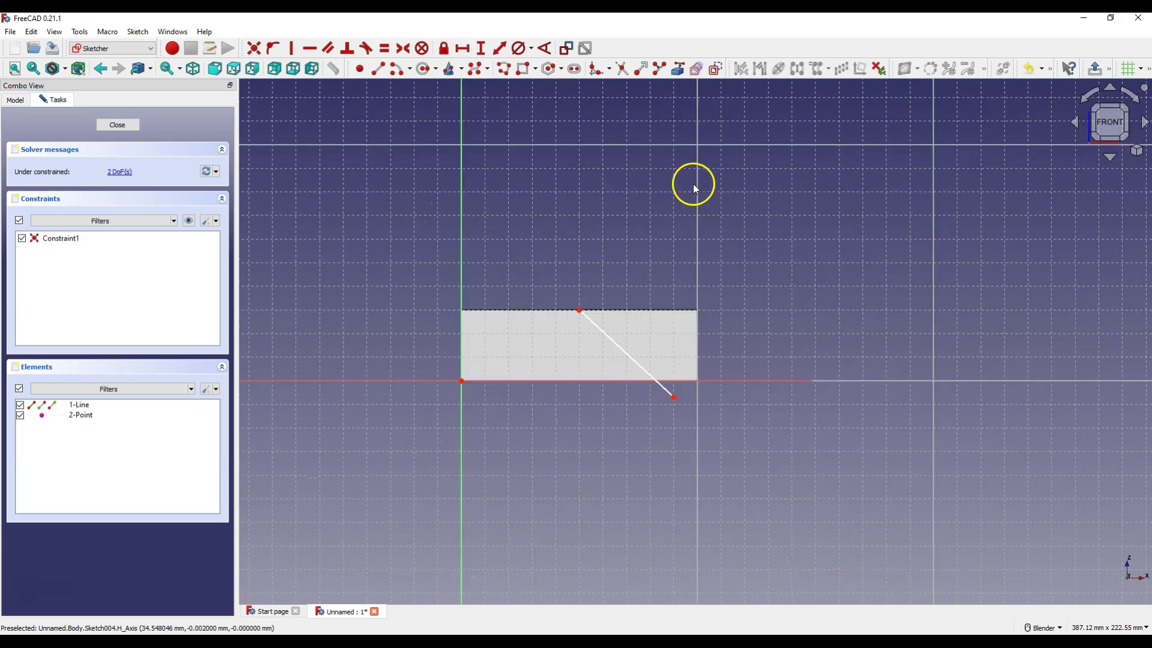
pyautogui.click(679, 71)
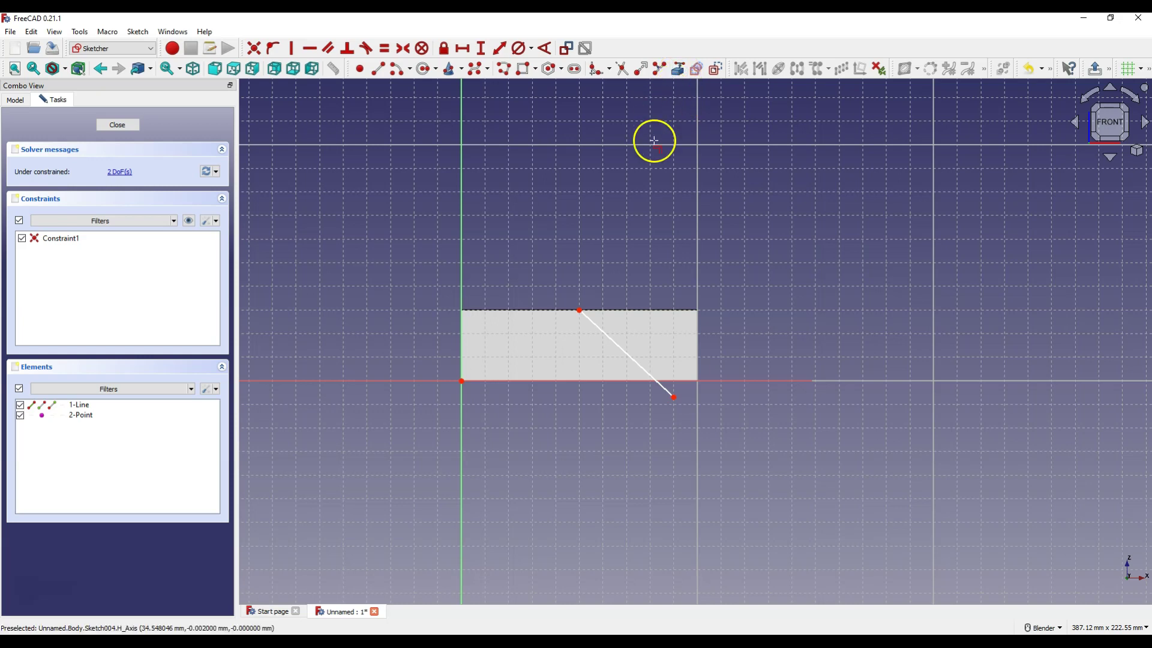
pyautogui.click(638, 309)
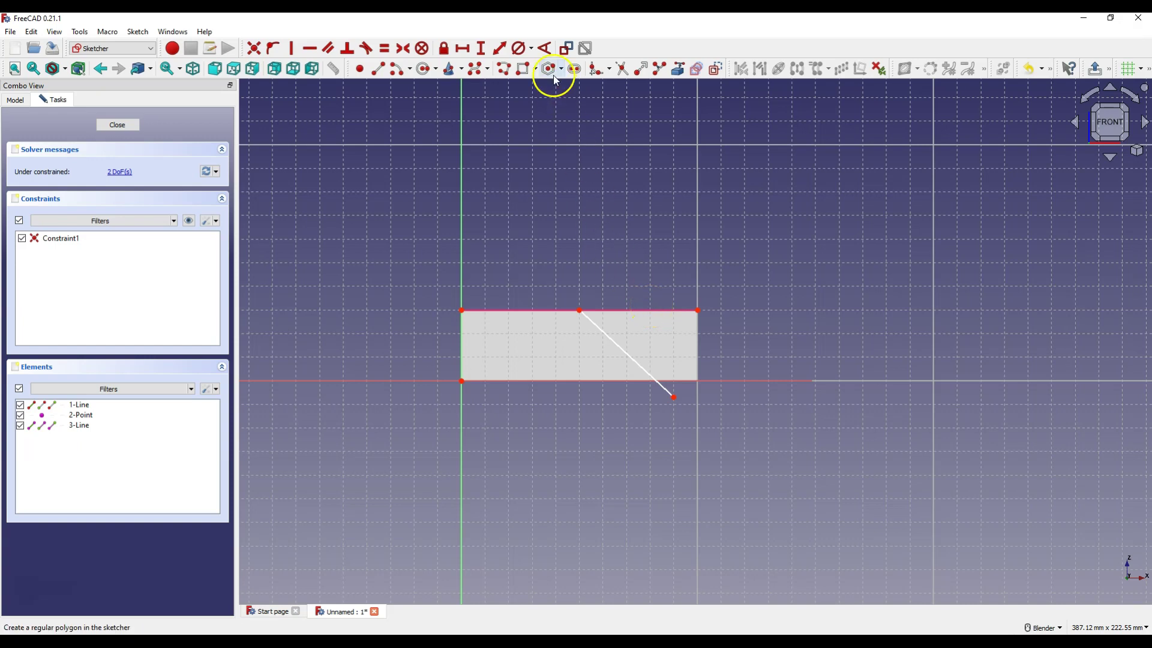
# Constrain the angle between the diagonal line and the block's upper edge to 45° and close the sketch
pyautogui.click(545, 48)
pyautogui.click(626, 349)
pyautogui.click(646, 310)
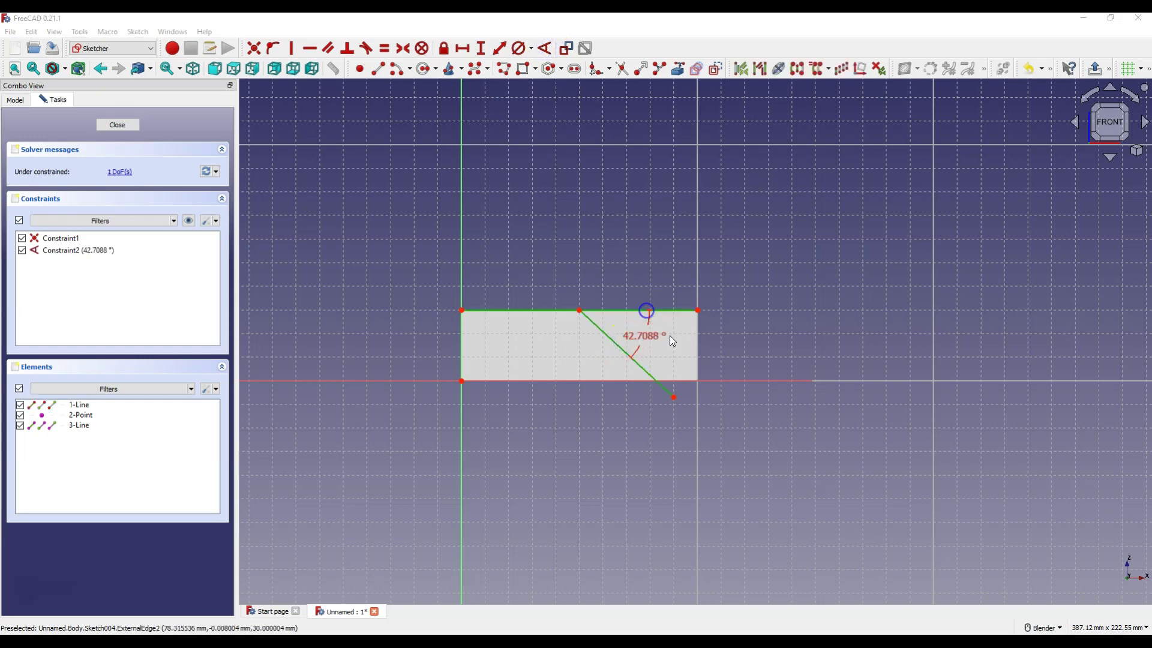
pyautogui.write('45')
pyautogui.press('Return')
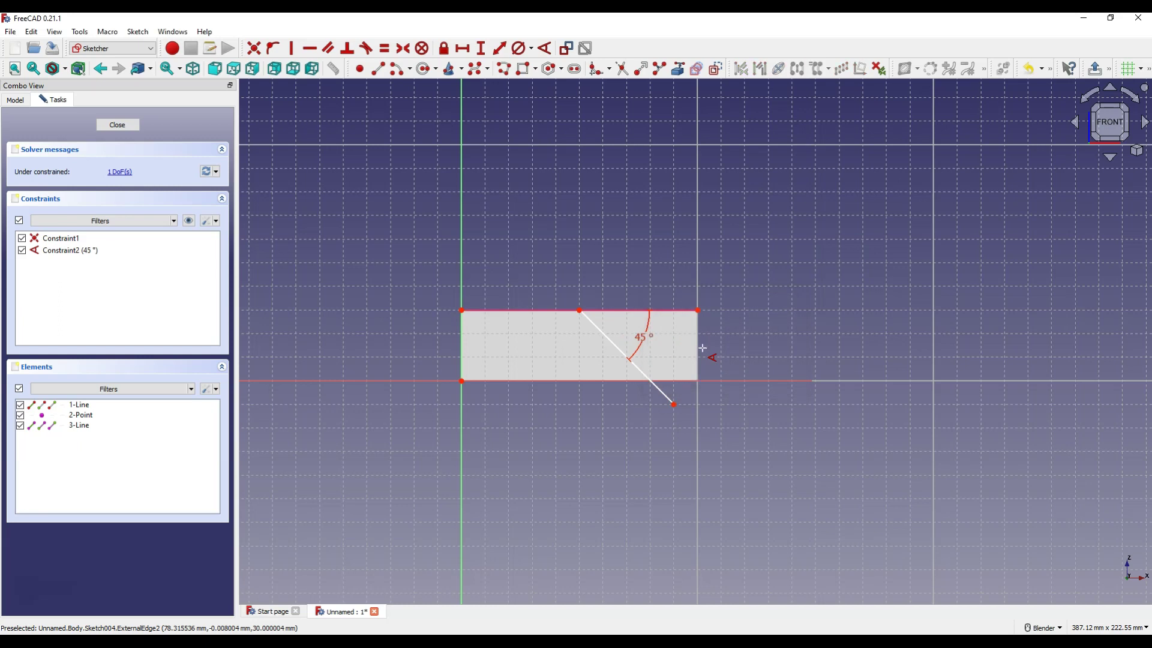
pyautogui.click(118, 126)
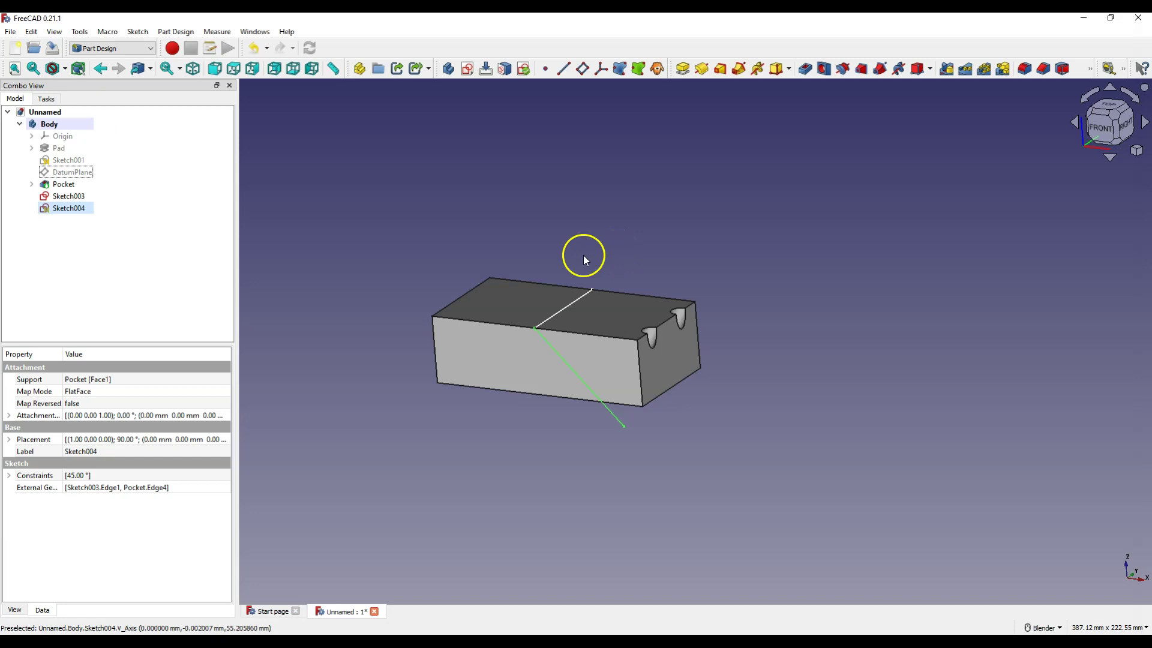
pyautogui.click(629, 430)
pyautogui.click(624, 426)
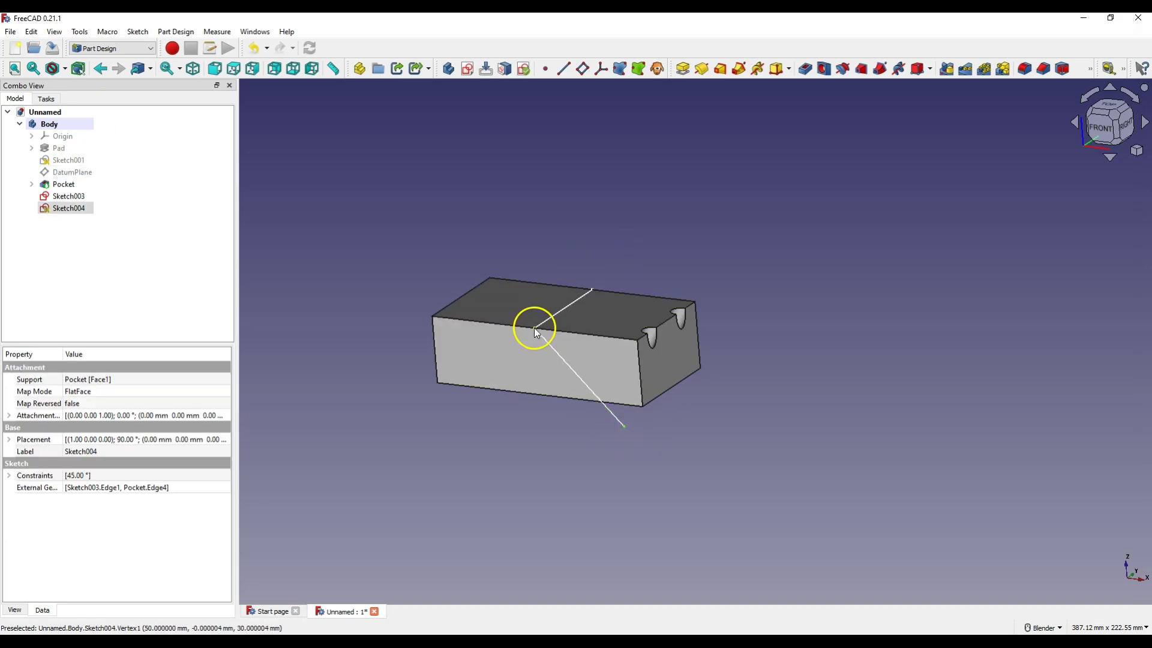
pyautogui.scroll(10, 593, 293)
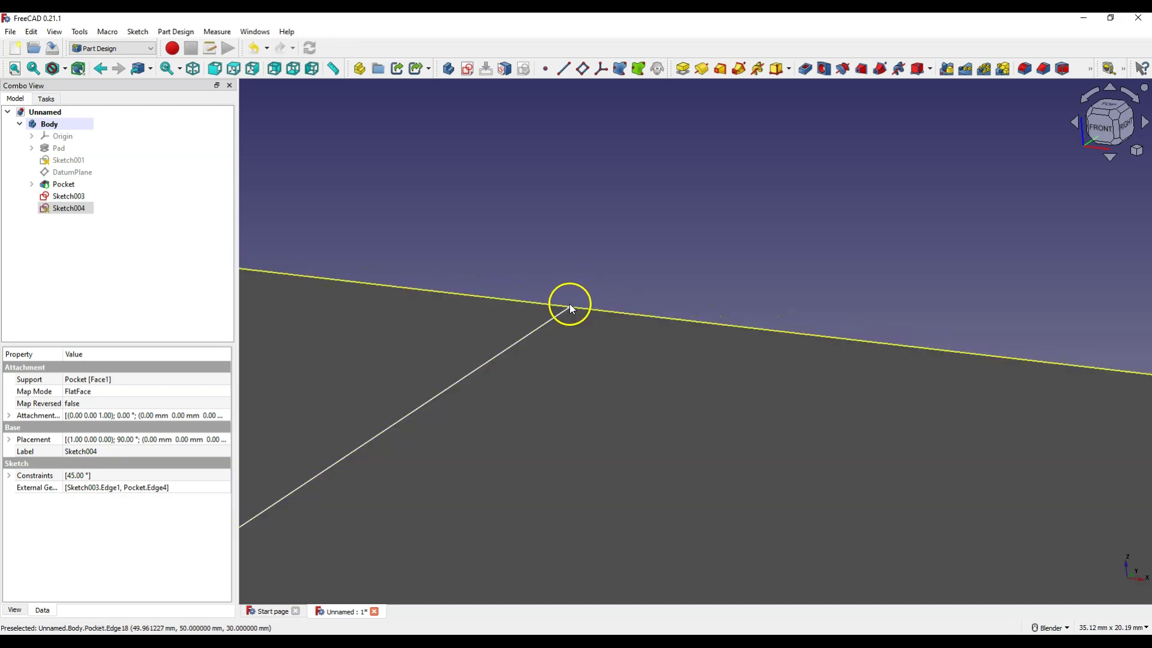
pyautogui.keyDown('ctrl'); pyautogui.click(570, 304); pyautogui.keyUp('ctrl')
pyautogui.scroll(-5, 733, 222)
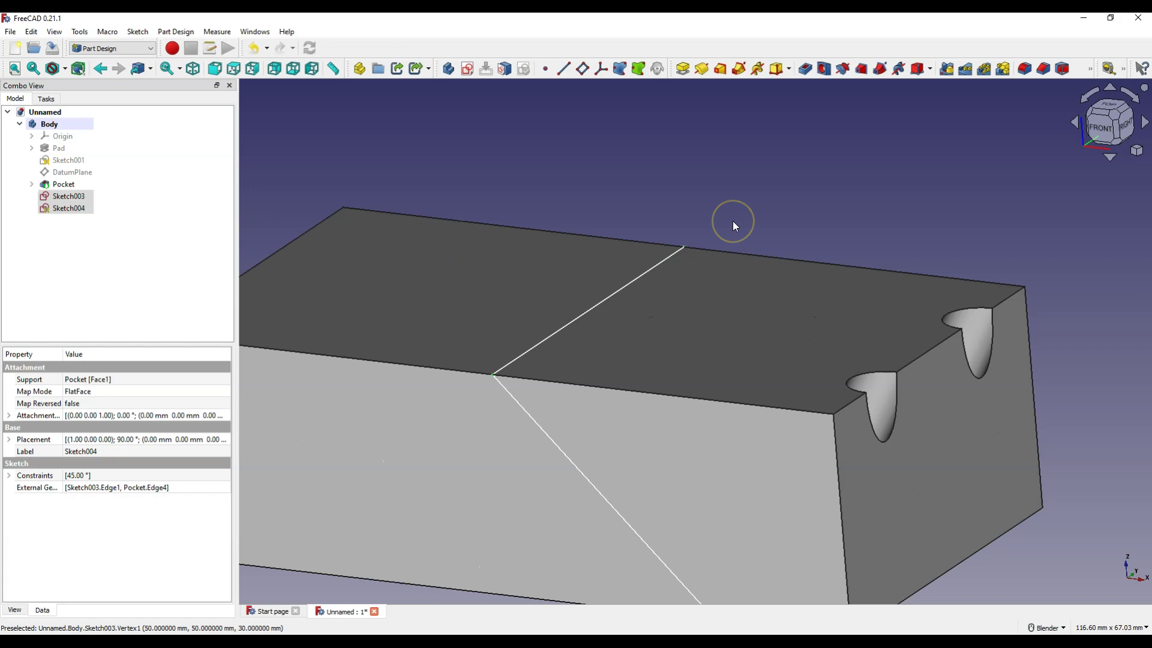
pyautogui.scroll(-2, 733, 223)
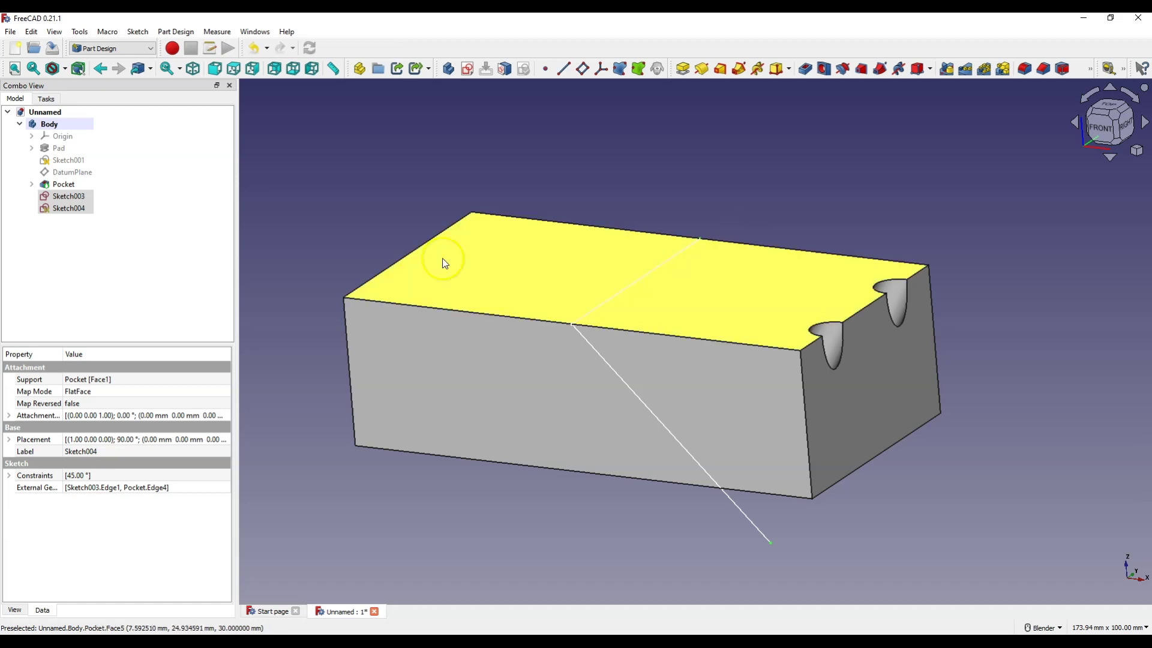
# Hide the Pocket solid so only the two reference sketch lines are displayed, and clear the selection
pyautogui.click(63, 184)
pyautogui.press('space')
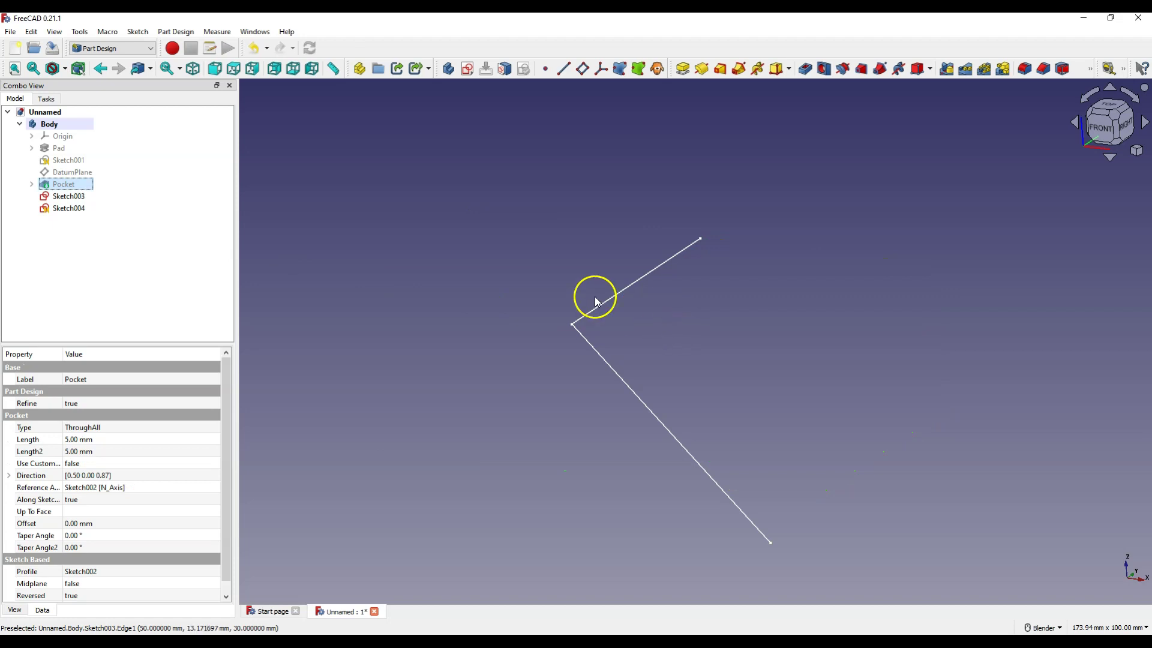
pyautogui.click(653, 334)
pyautogui.keyDown('shift'); pyautogui.moveTo(779, 505); pyautogui.dragTo(863, 527, button='middle'); pyautogui.keyUp('shift')
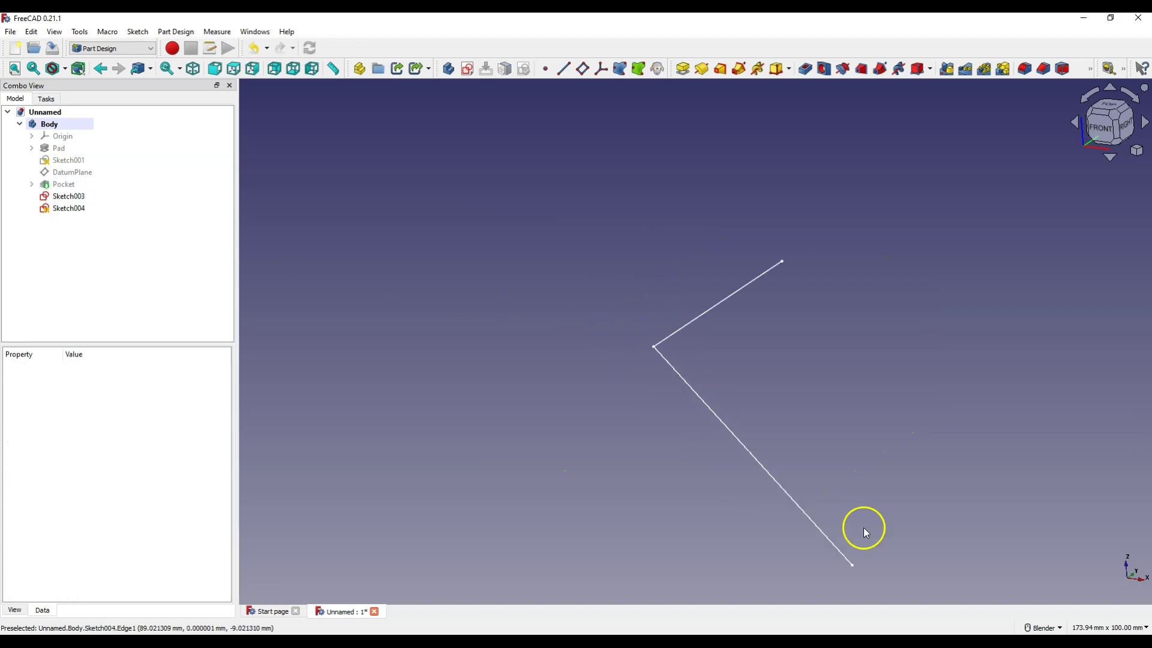
# Create a datum plane by 3 points through the diagonal's lower end, the lines' shared corner and the top line's far end
pyautogui.click(853, 565)
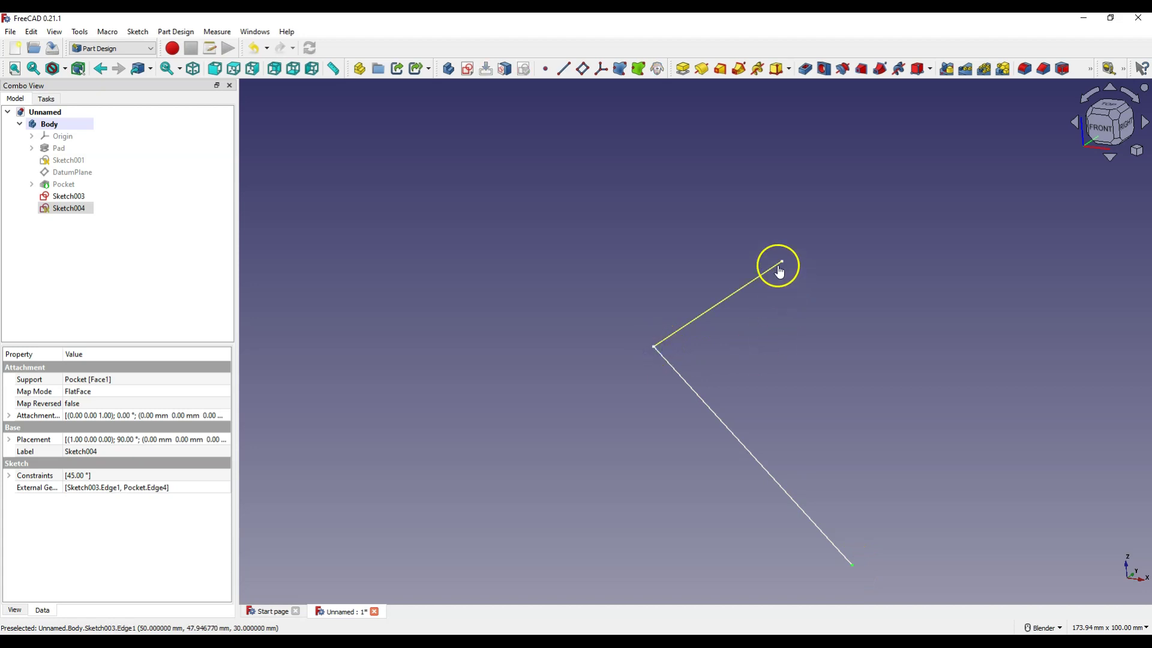
pyautogui.keyDown('ctrl'); pyautogui.click(783, 264); pyautogui.keyUp('ctrl')
pyautogui.keyDown('ctrl'); pyautogui.click(653, 351); pyautogui.keyUp('ctrl')
pyautogui.scroll(5, 652, 351)
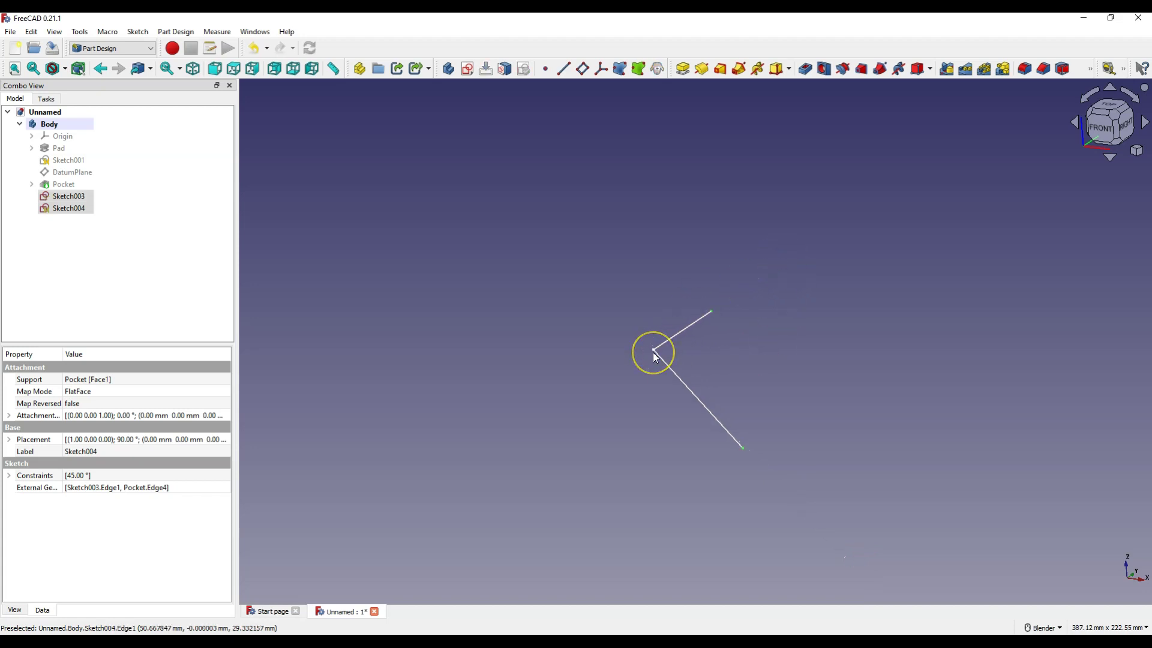
pyautogui.scroll(2, 655, 336)
pyautogui.scroll(-4, 550, 303)
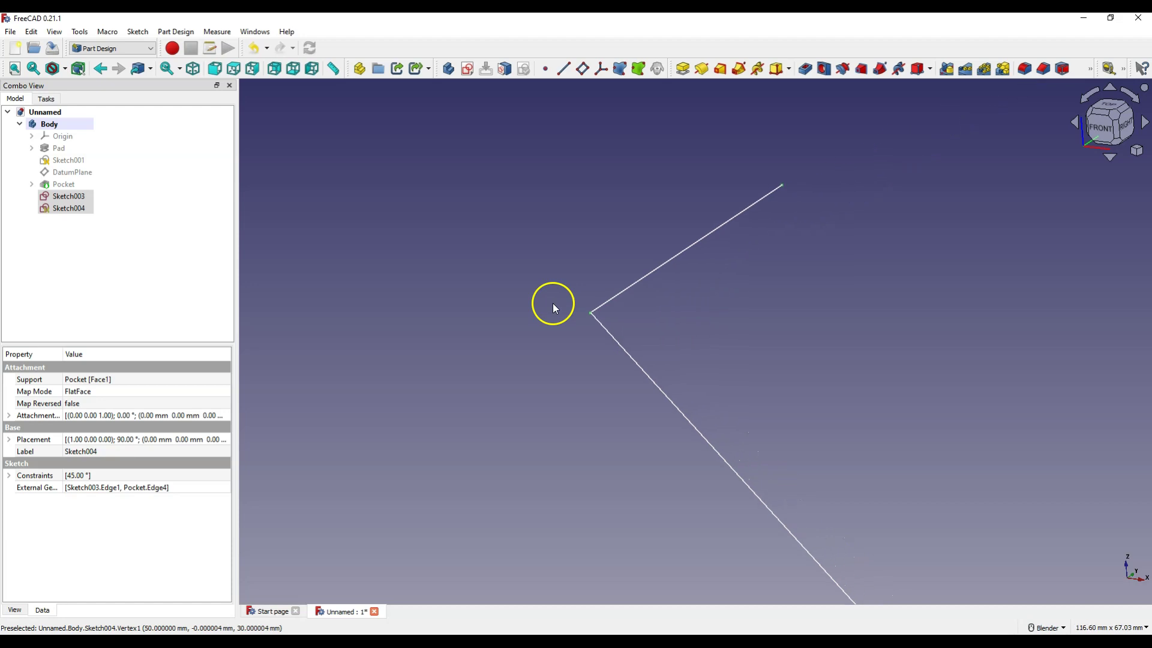
pyautogui.scroll(-2, 508, 311)
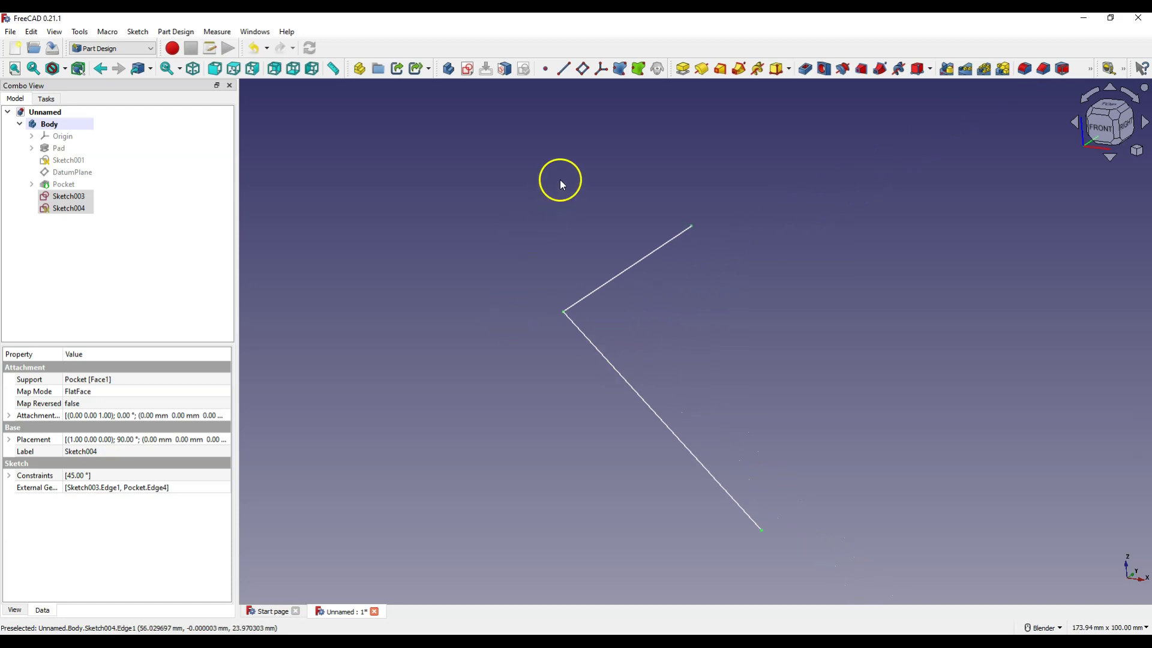
pyautogui.click(585, 71)
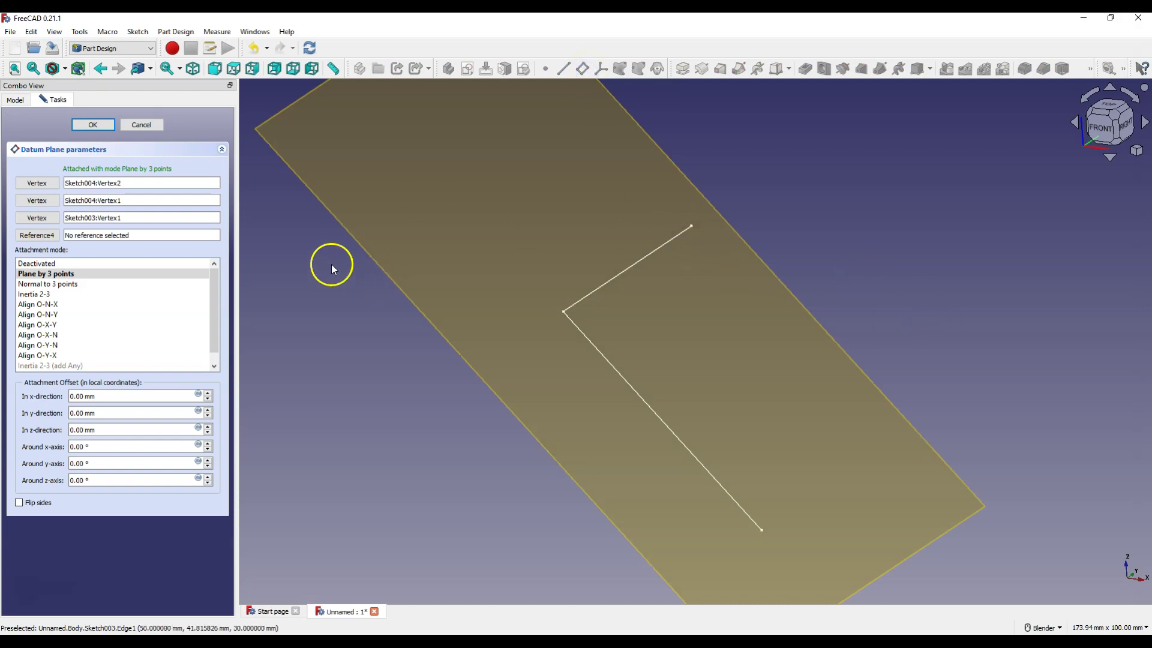
pyautogui.click(93, 125)
# Show the Pocket solid again and clear the selection
pyautogui.click(70, 191)
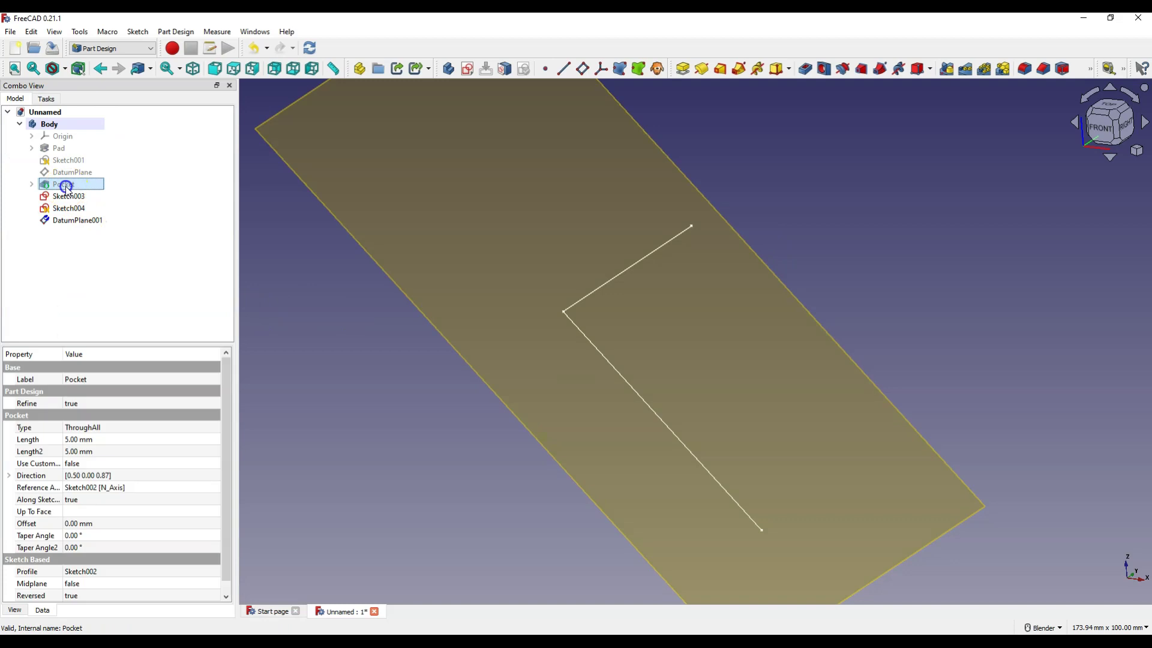
pyautogui.press('space')
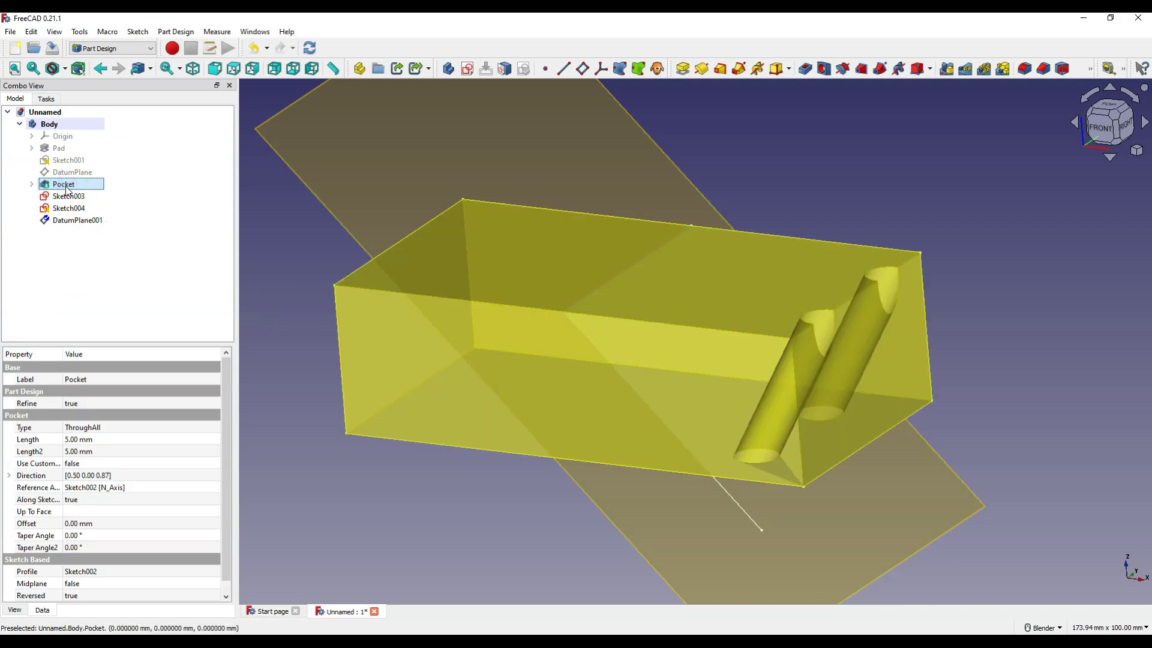
pyautogui.scroll(-3, 732, 229)
pyautogui.click(856, 186)
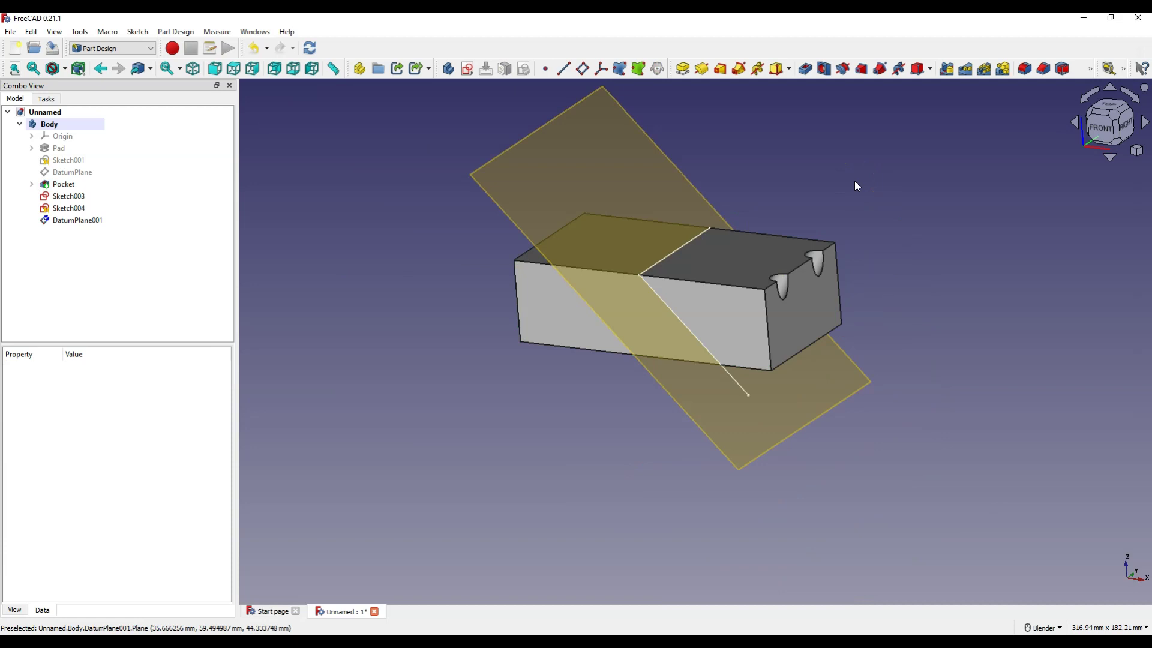
# Start a new sketch on the angled datum plane that crosses the middle of the block
pyautogui.click(585, 145)
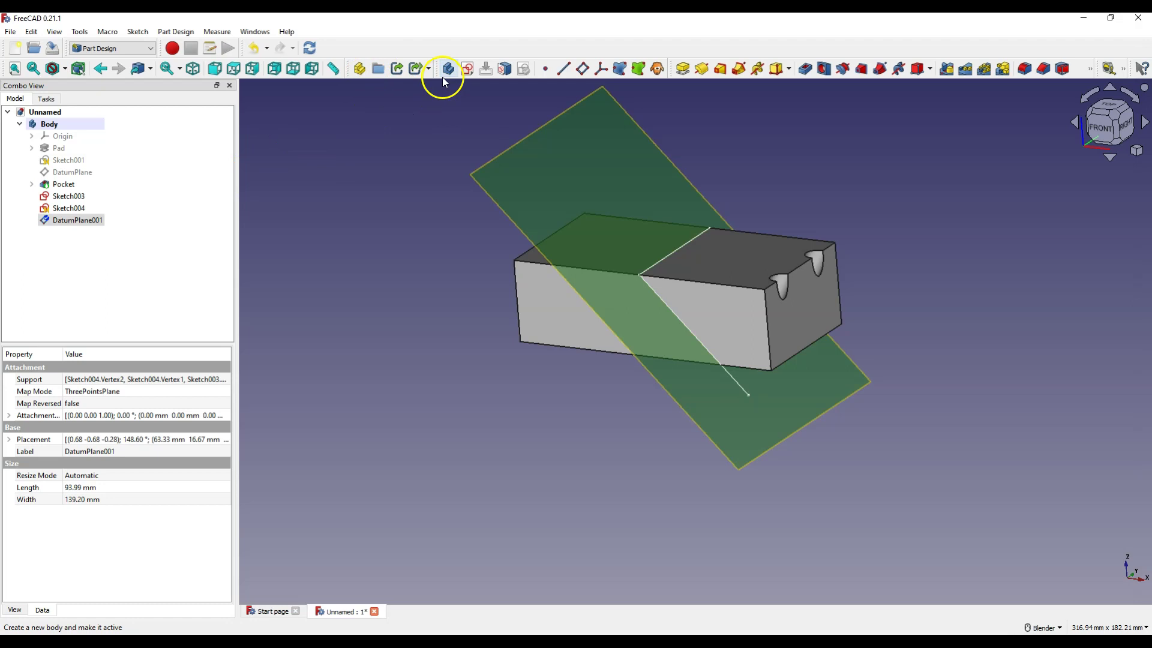
pyautogui.click(466, 70)
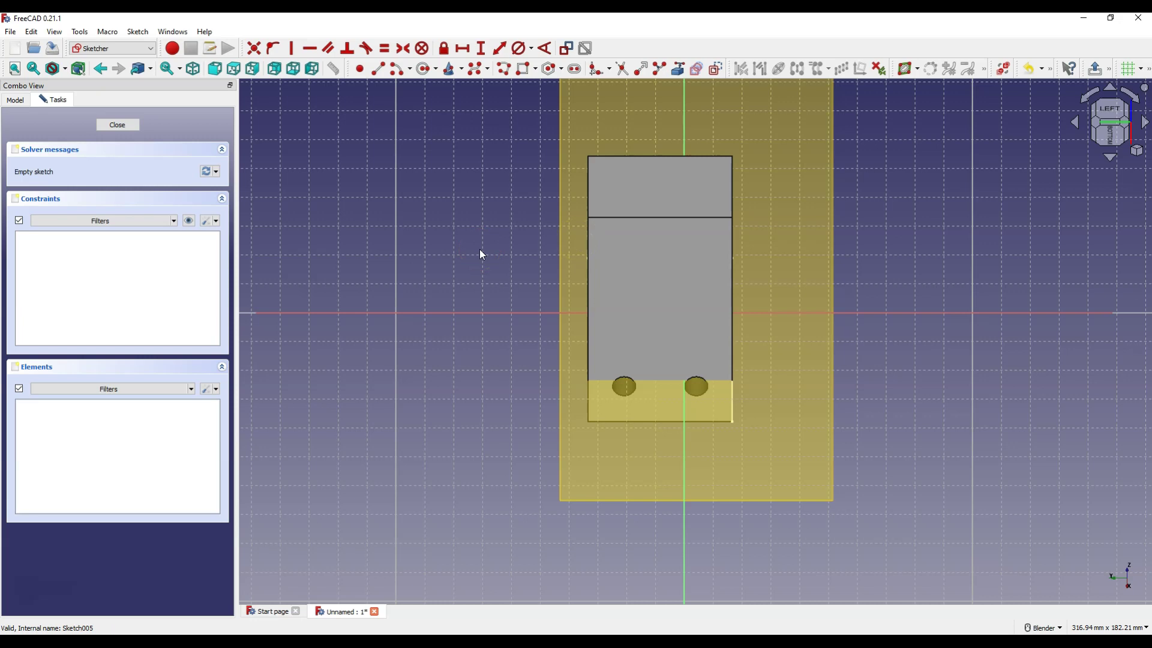
pyautogui.moveTo(496, 285); pyautogui.dragTo(621, 510, button='middle')
pyautogui.scroll(-3, 663, 544)
pyautogui.scroll(5, 523, 373)
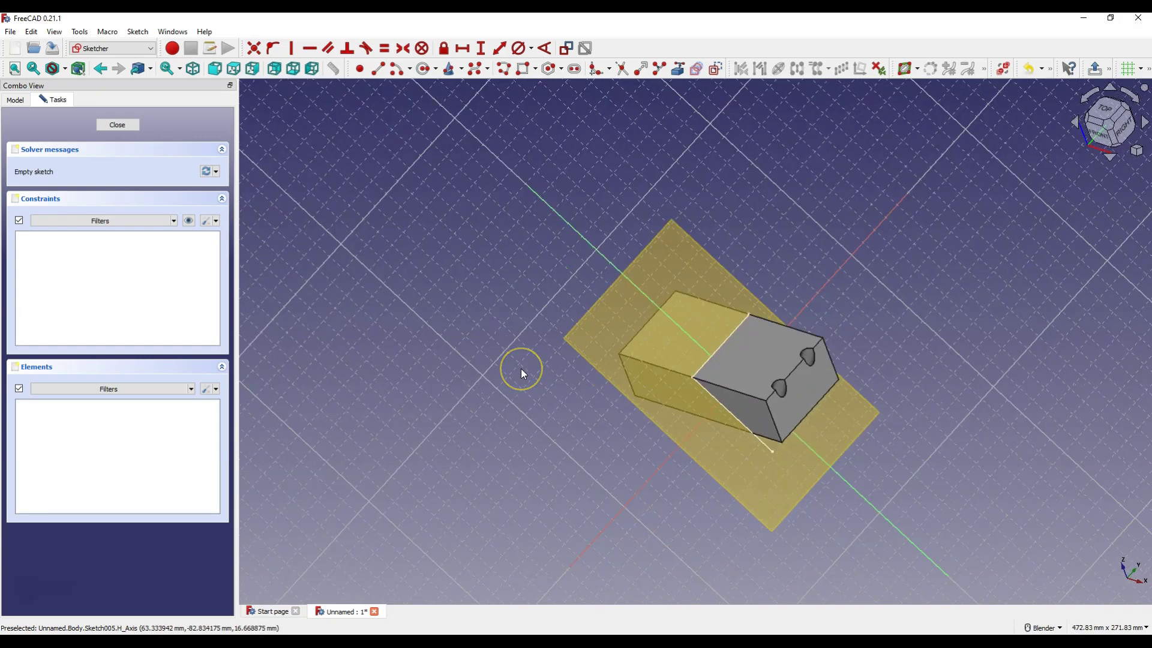
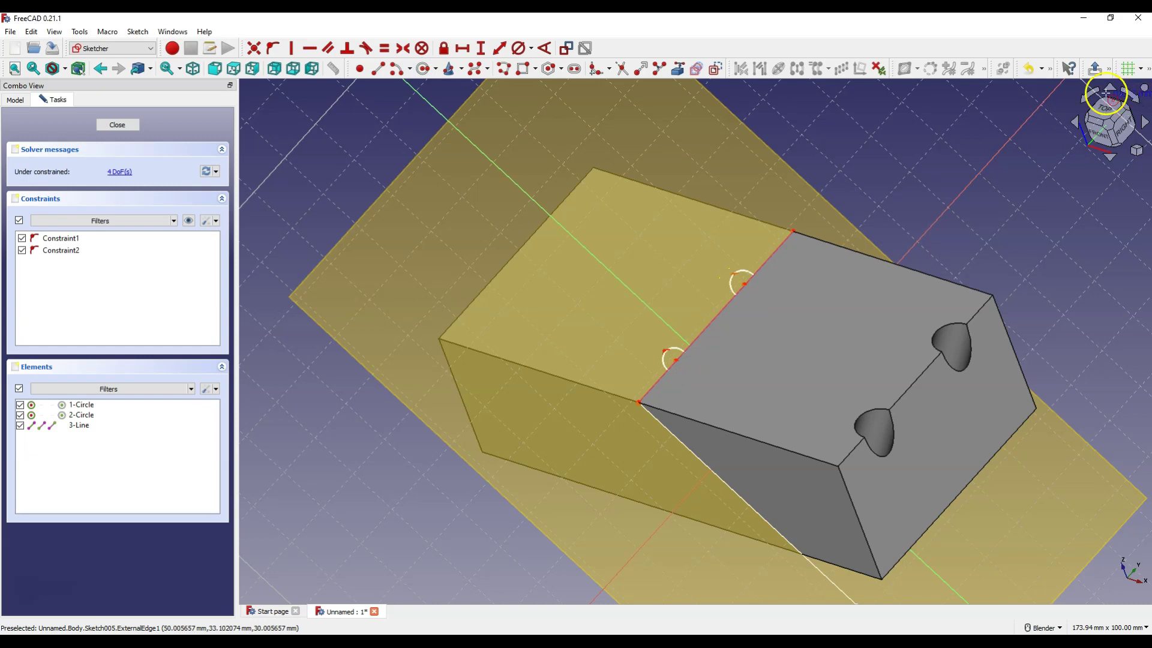
# Turn on the section view and constrain the diameter of the circle nearer the block's front face to 8 mm
pyautogui.click(1109, 69)
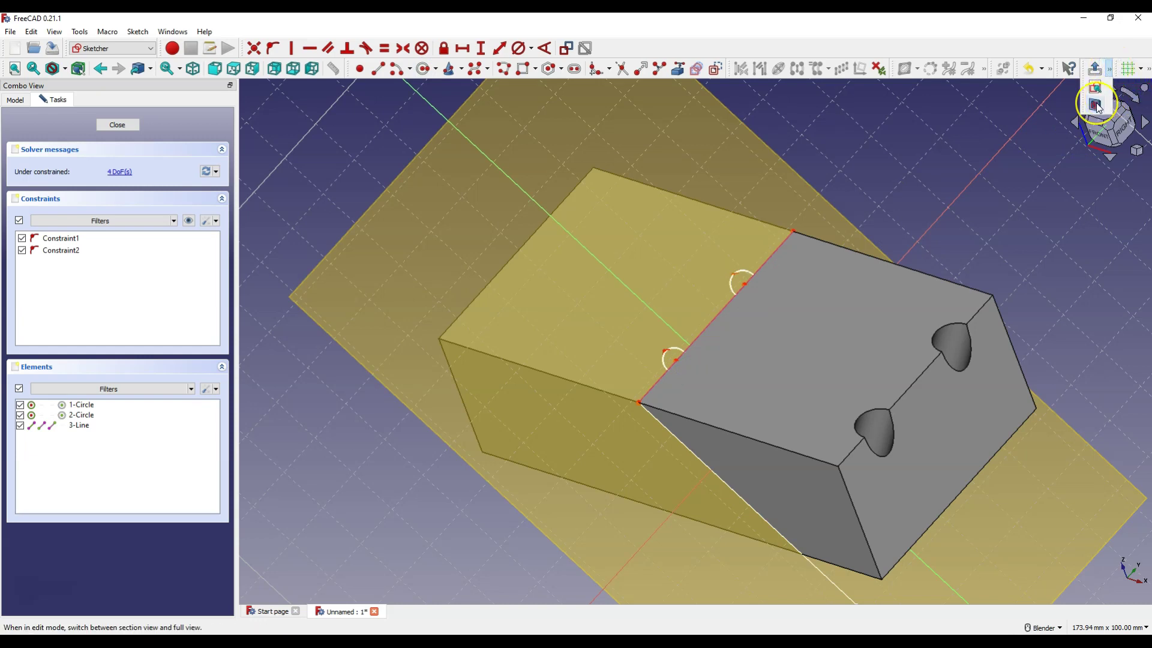
pyautogui.click(1098, 106)
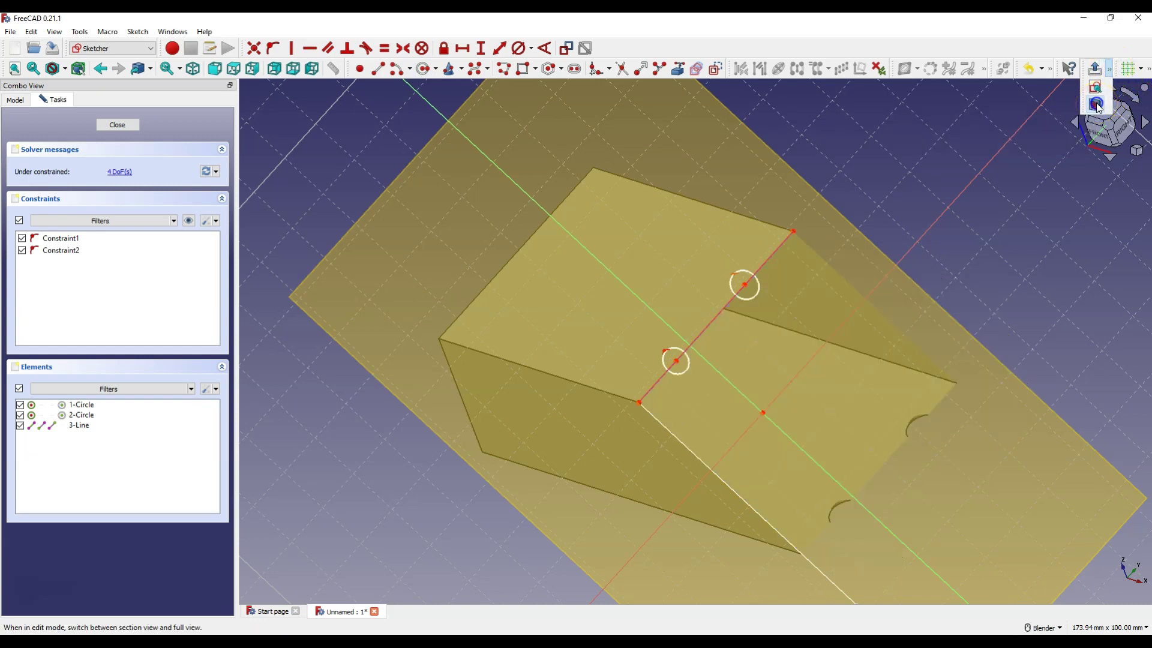
pyautogui.rightClick(699, 239)
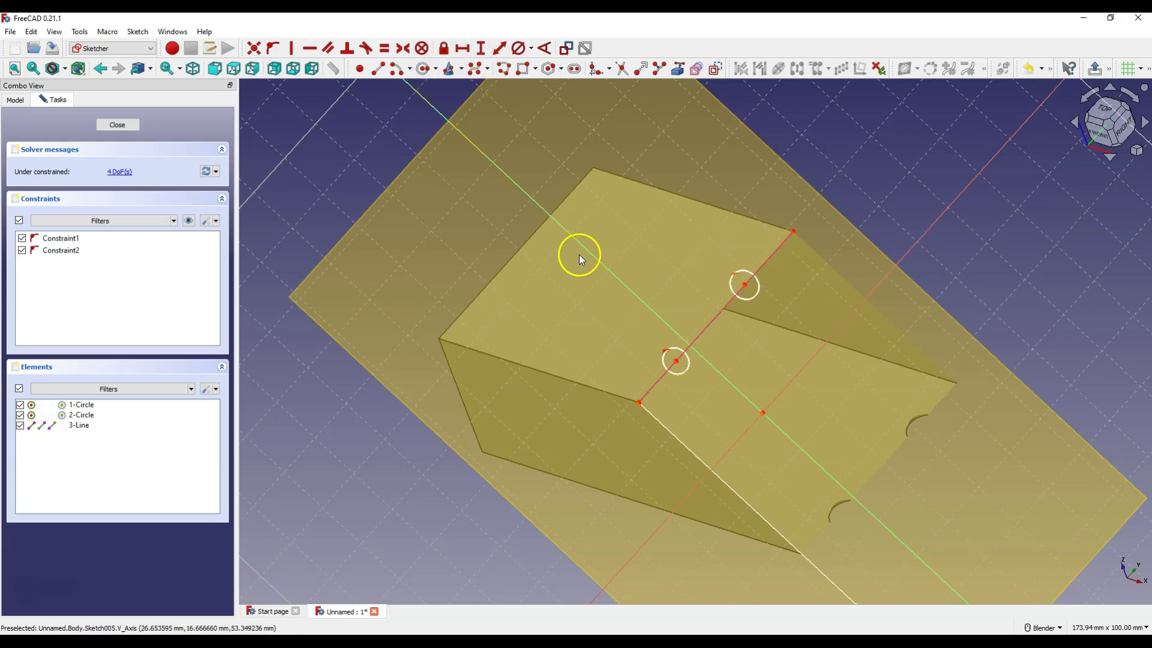
pyautogui.click(675, 353)
pyautogui.write('8')
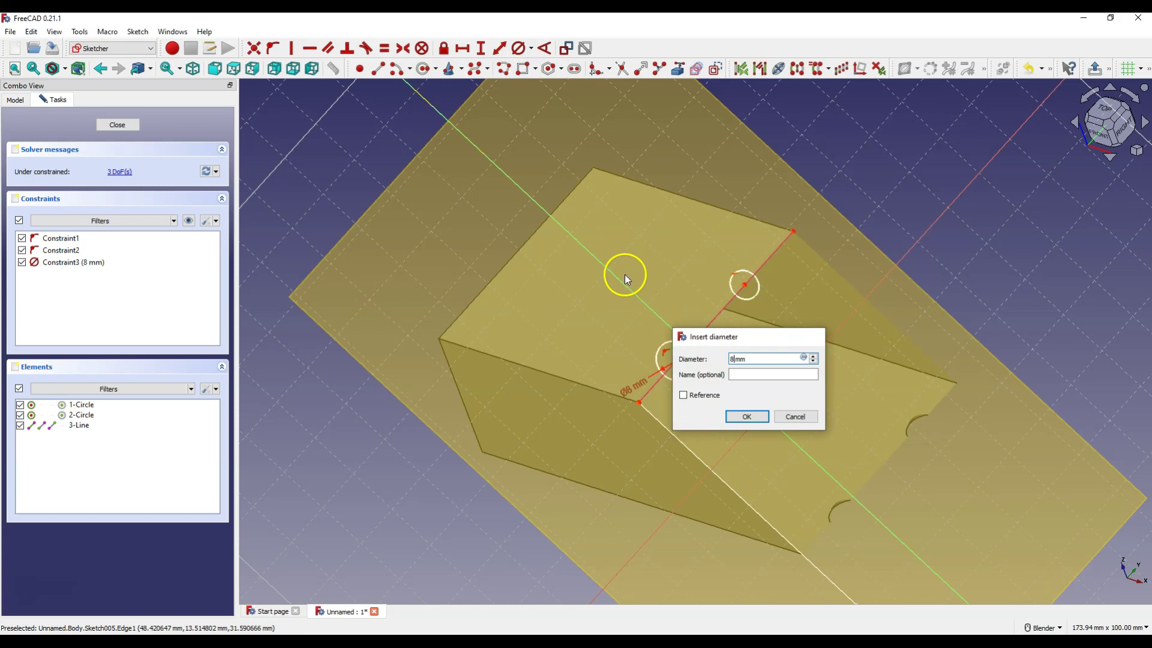
pyautogui.press('Return')
pyautogui.rightClick(624, 274)
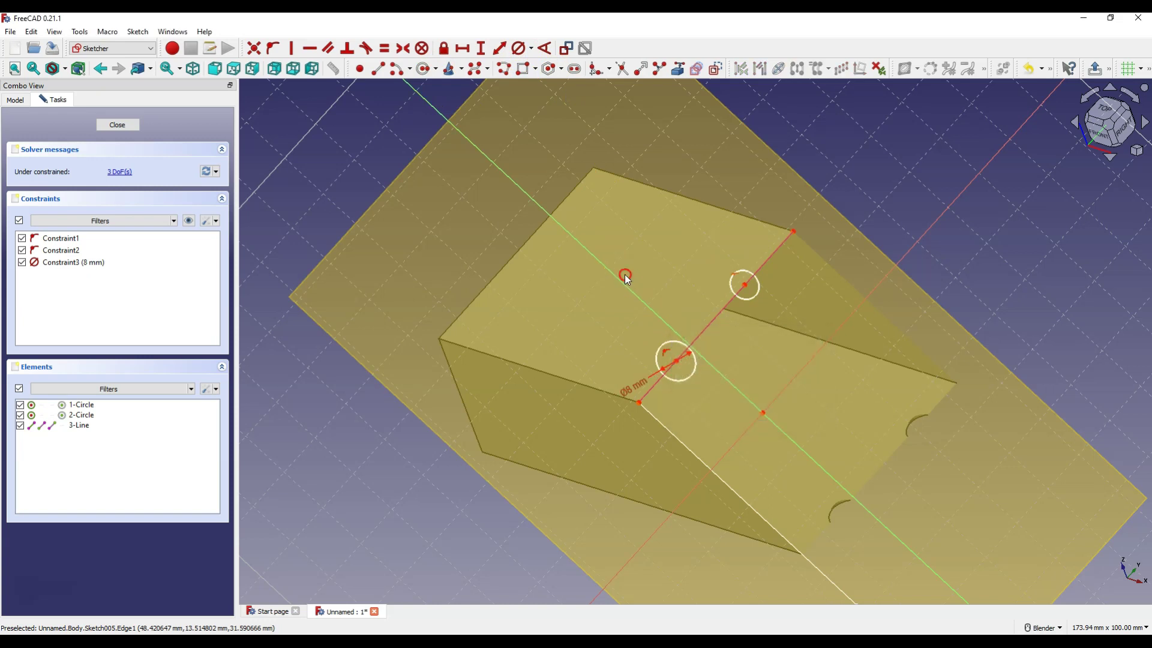
# Constrain the two circles to be equal in size
pyautogui.click(678, 341)
pyautogui.keyDown('ctrl'); pyautogui.click(739, 269); pyautogui.keyUp('ctrl')
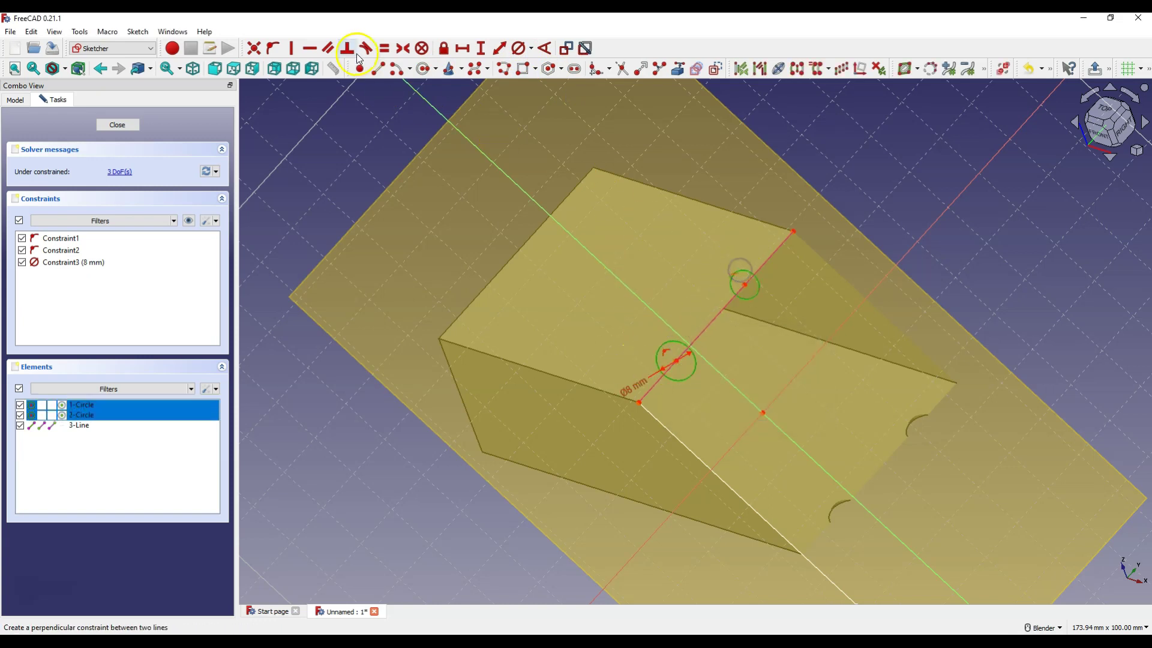
pyautogui.click(385, 51)
# Draw a short vertical line crossing the linked top-face line between the two circles
pyautogui.moveTo(675, 161); pyautogui.dragTo(799, 375, button='middle')
pyautogui.click(381, 69)
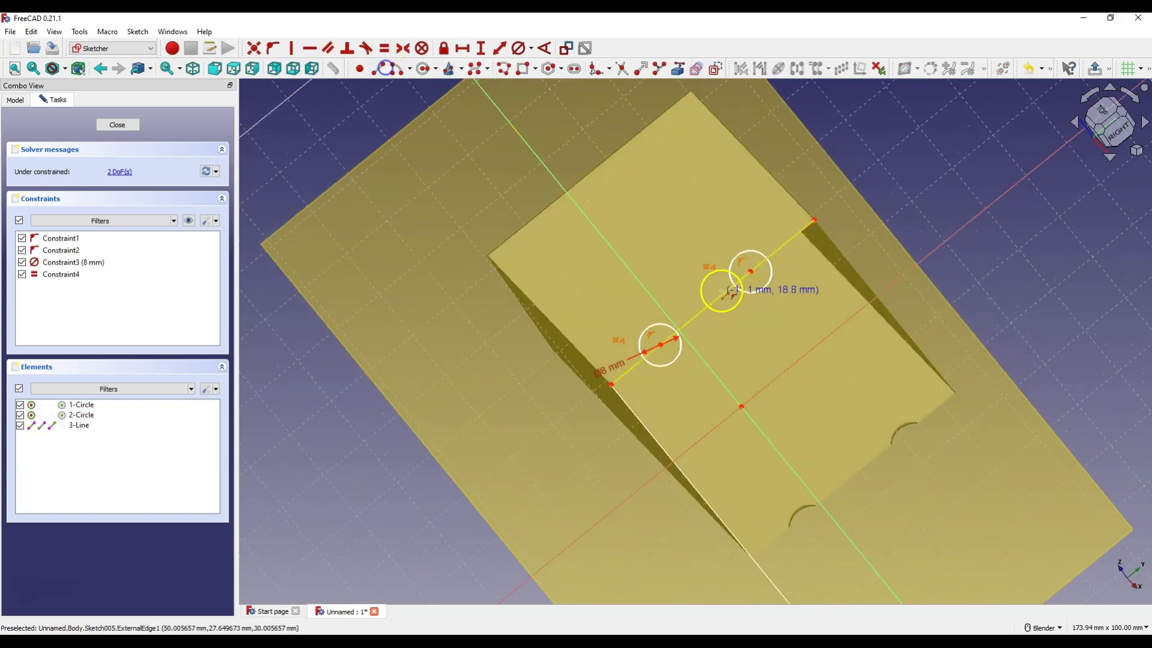
pyautogui.click(696, 268)
pyautogui.click(749, 332)
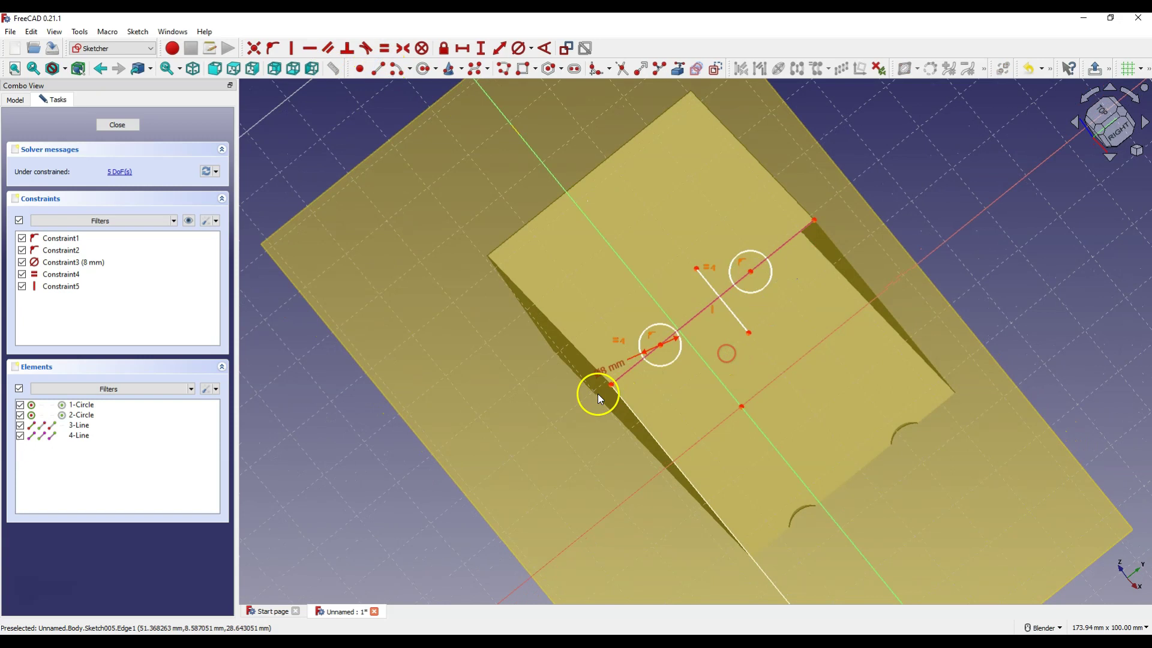
# Constrain the endpoints of the linked top-face line to be symmetric about the short line
pyautogui.click(612, 386)
pyautogui.click(814, 219)
pyautogui.click(733, 313)
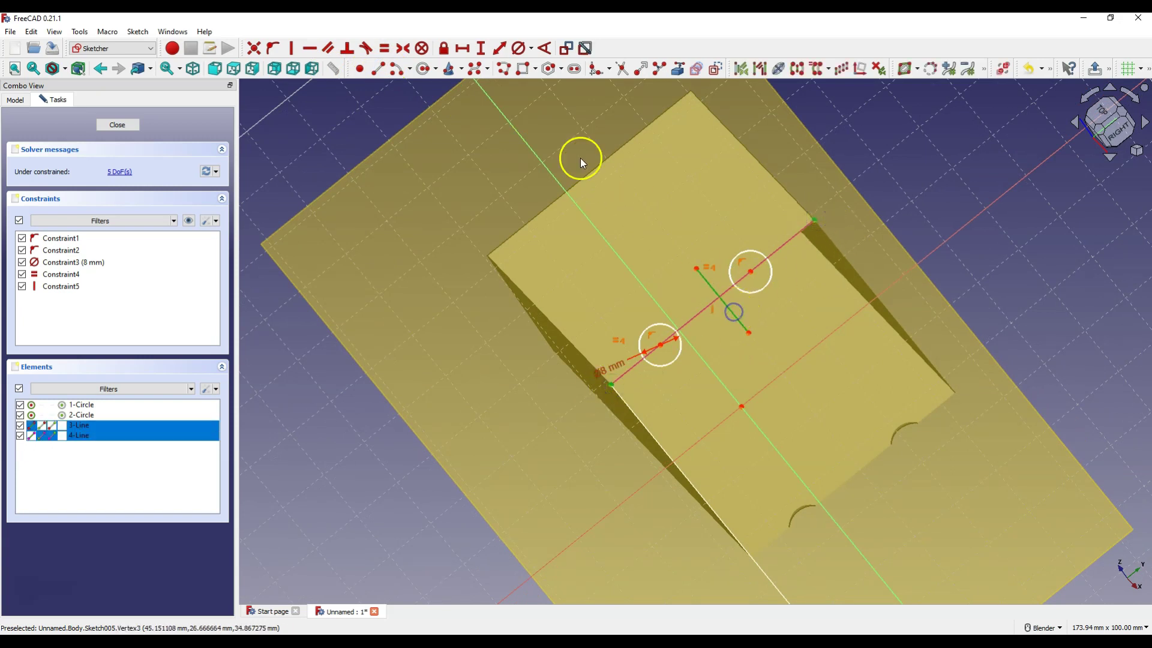
pyautogui.click(403, 48)
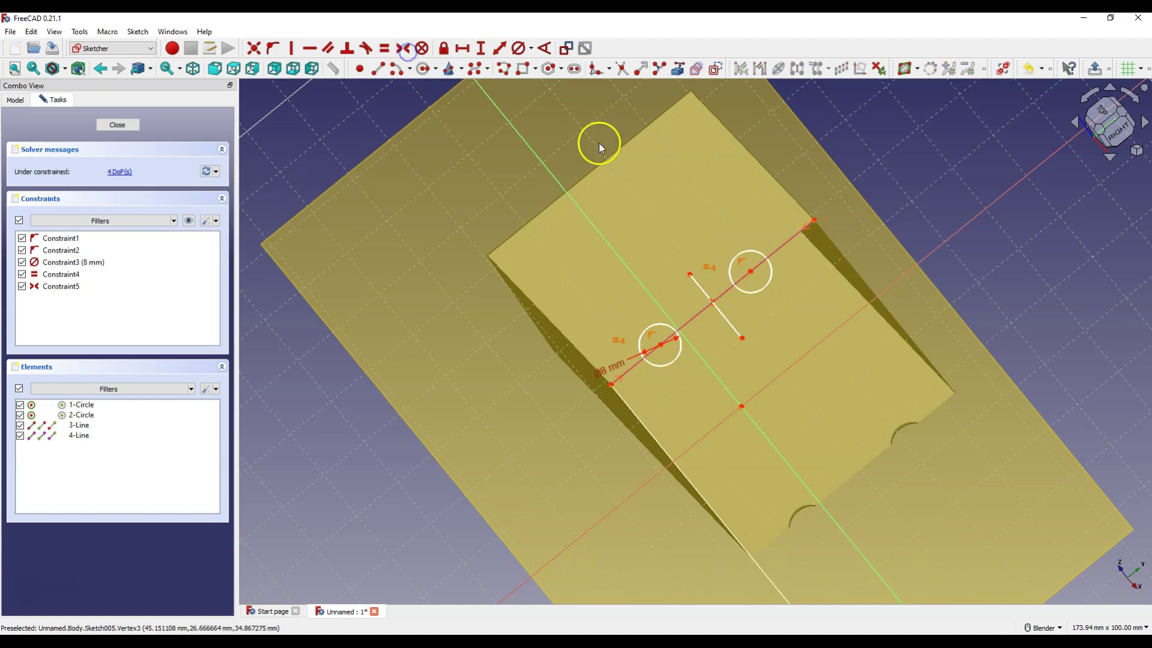
# Constrain the two circle centers to be symmetric about the short line
pyautogui.click(659, 346)
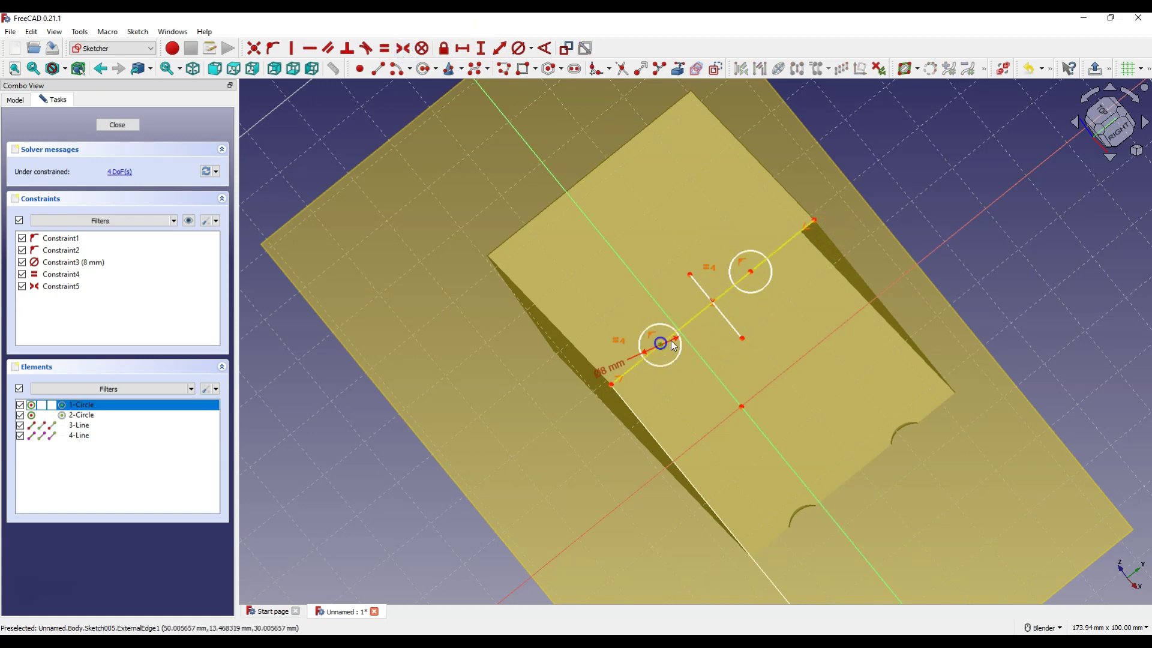
pyautogui.click(749, 270)
pyautogui.click(721, 312)
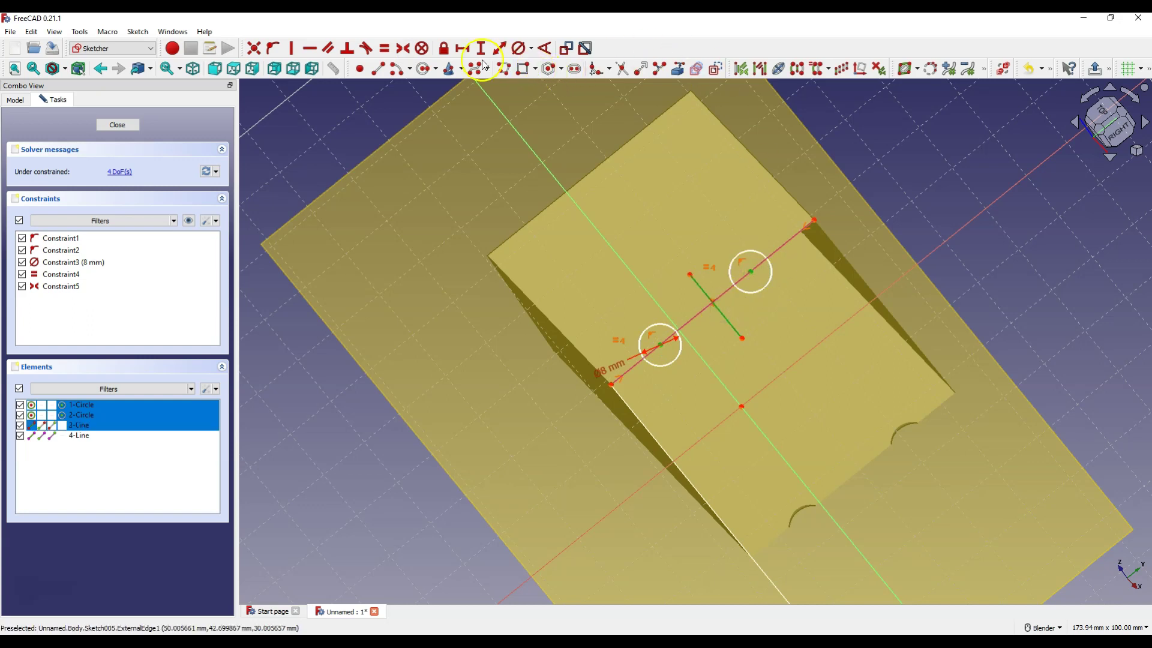
pyautogui.click(403, 48)
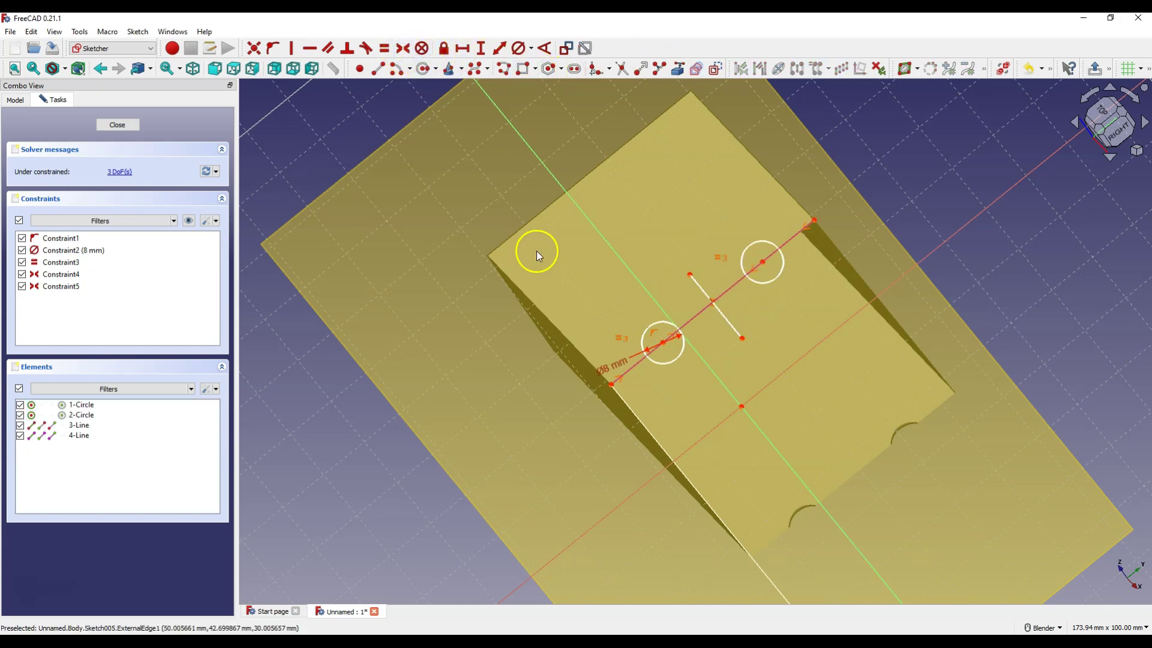
# Constrain the horizontal distance between the two circle centers to 25 mm and finish the sketch
pyautogui.click(663, 340)
pyautogui.click(763, 262)
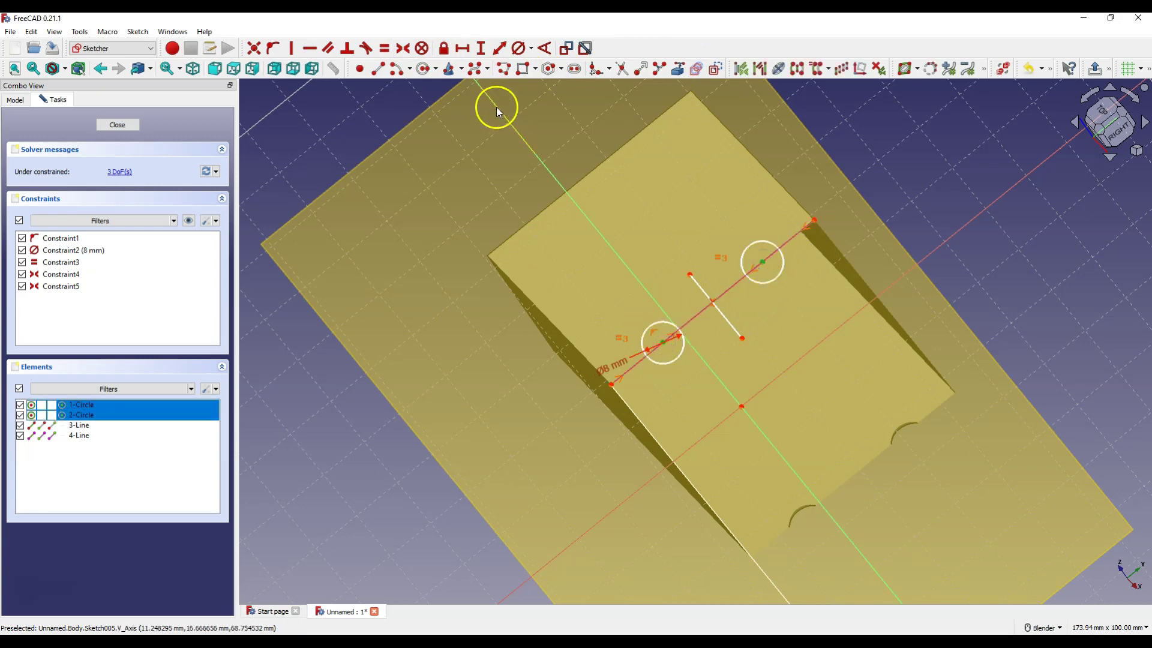
pyautogui.click(463, 48)
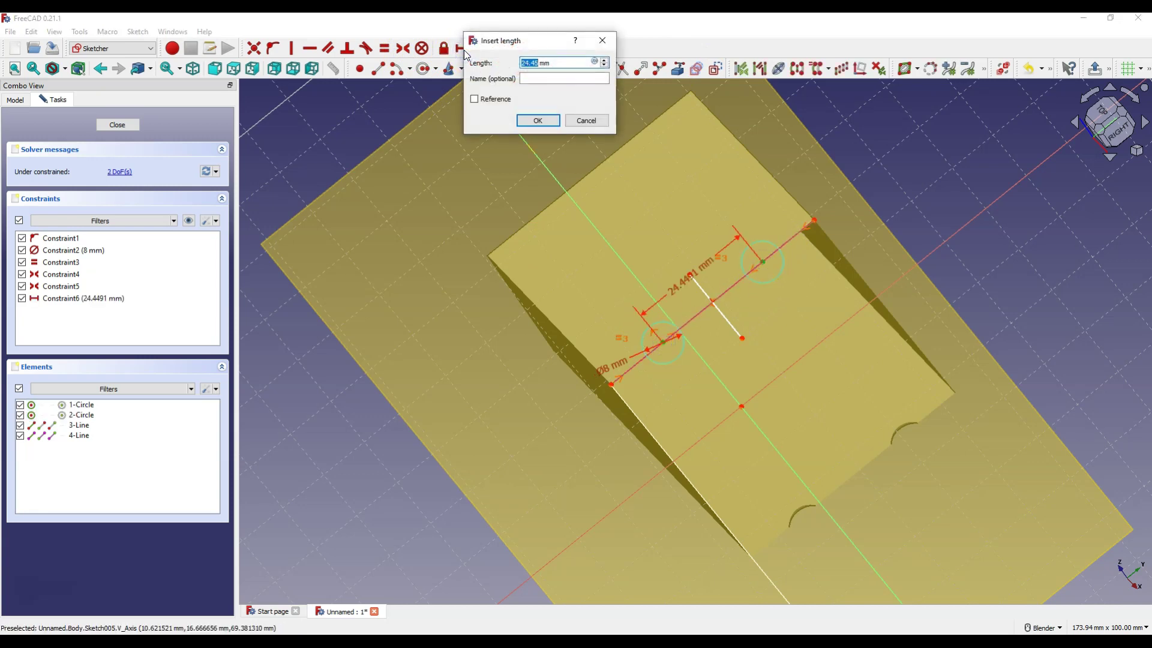
pyautogui.press('Return')
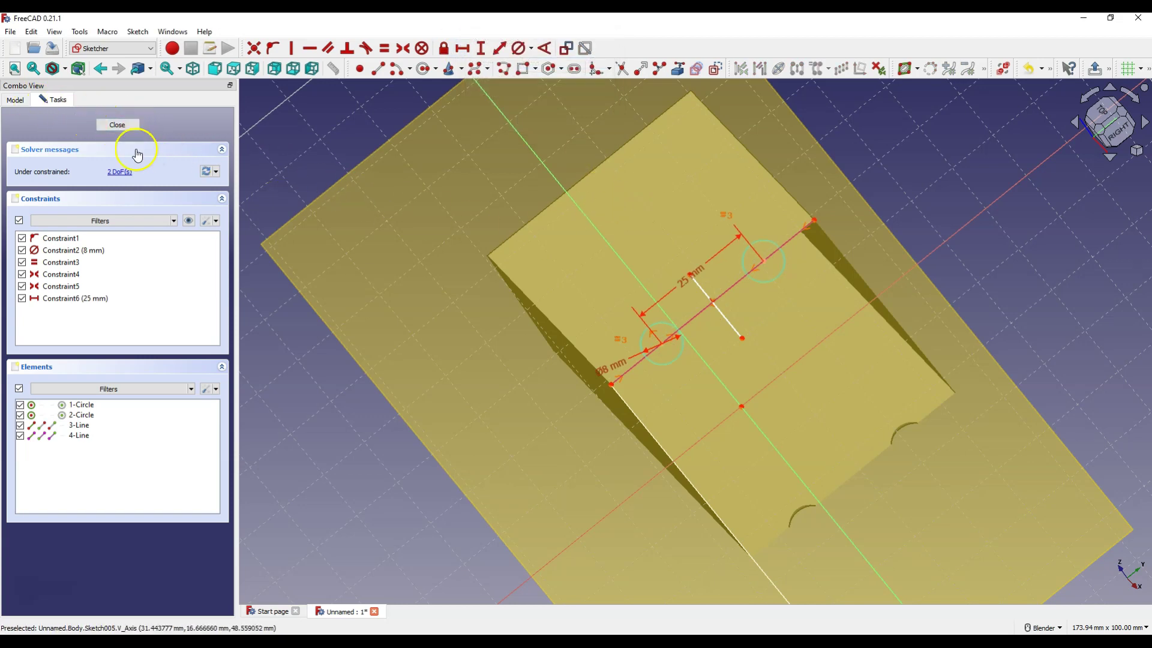
pyautogui.click(118, 125)
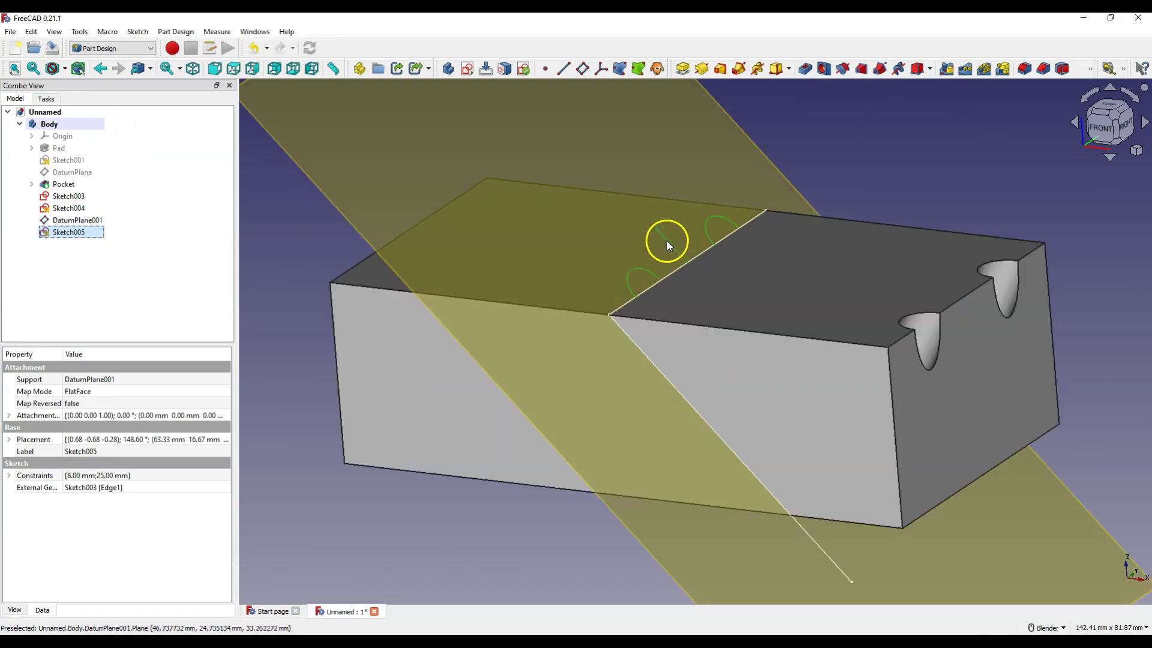
# Reopen the two-circle sketch, convert the short line between the circles to construction geometry, and close the sketch
pyautogui.rightClick(77, 233)
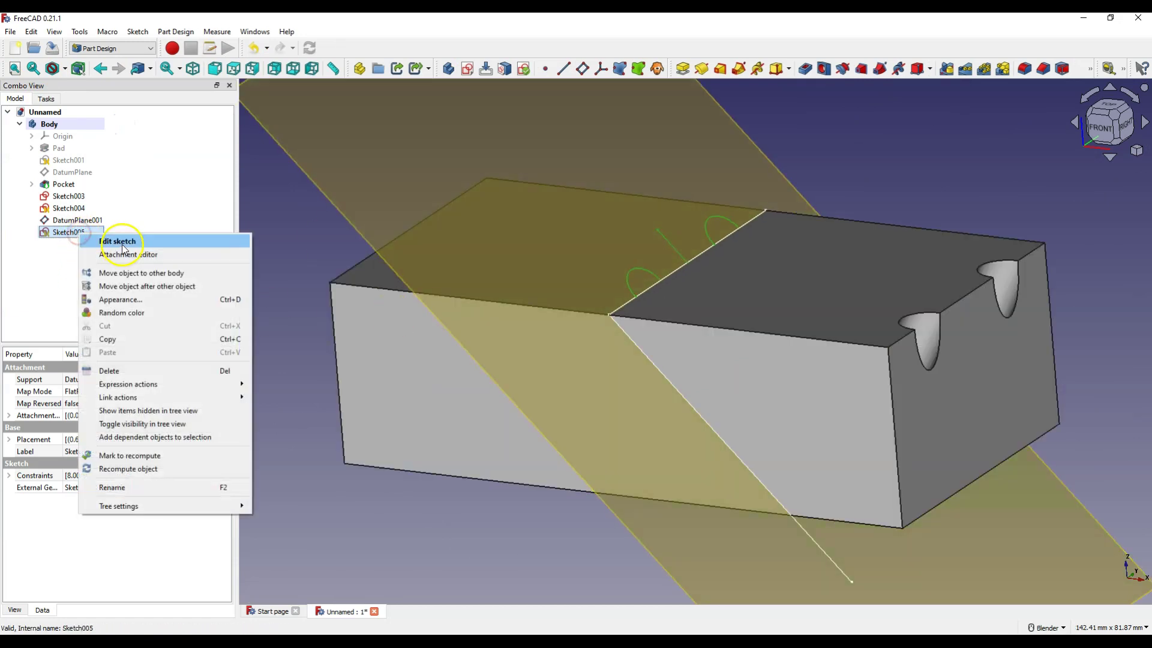
pyautogui.click(121, 244)
pyautogui.click(636, 245)
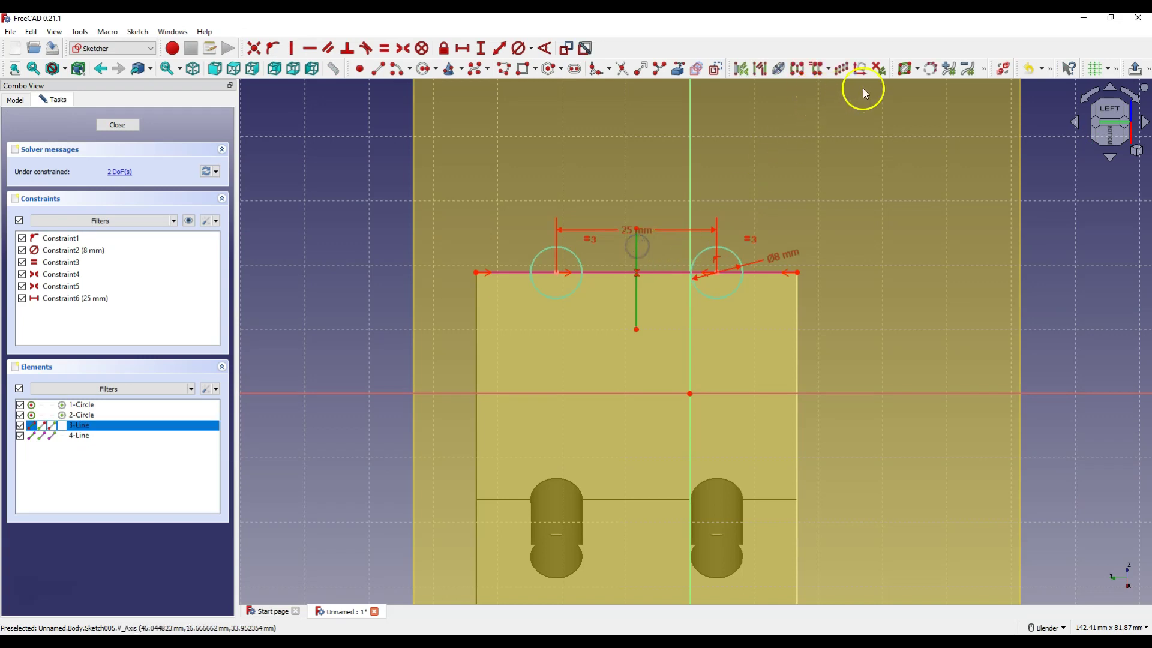
pyautogui.click(713, 73)
pyautogui.click(135, 121)
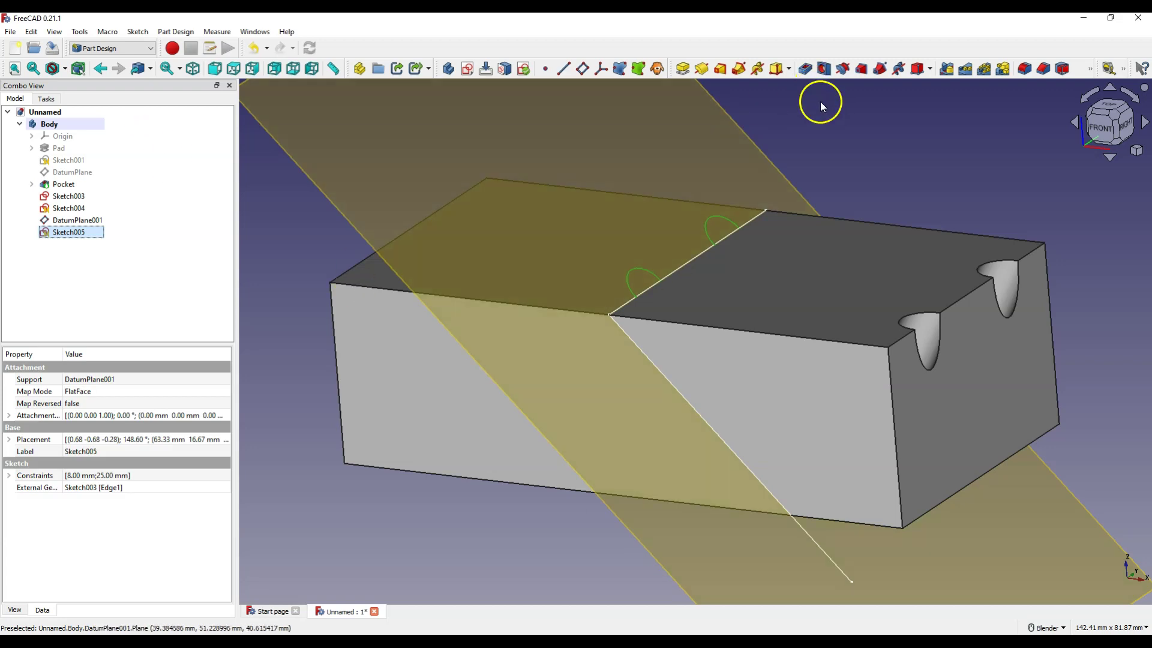
# Pocket the two-circle sketch through all, symmetric to the datum plane
pyautogui.click(805, 69)
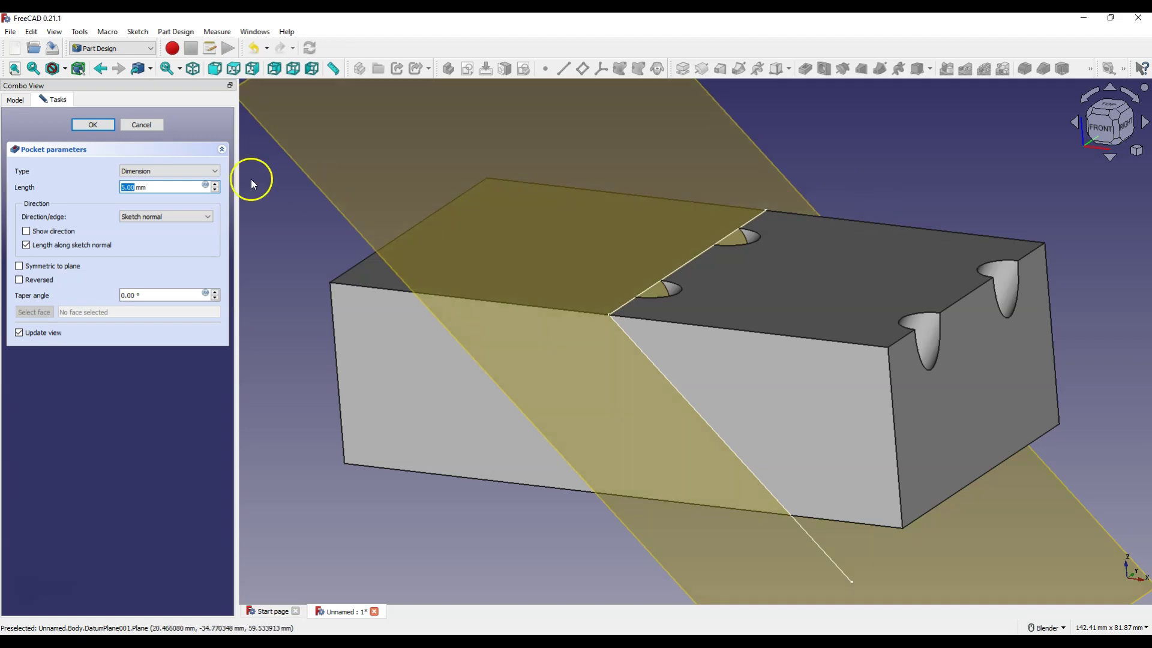
pyautogui.click(135, 171)
pyautogui.click(158, 189)
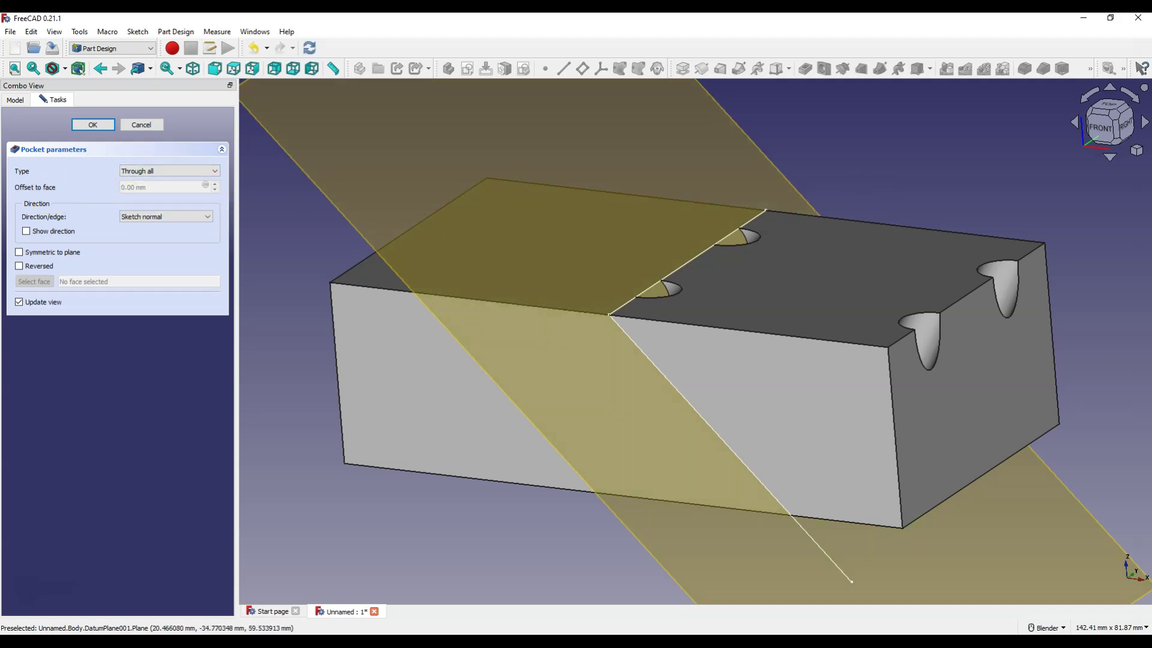
pyautogui.click(20, 253)
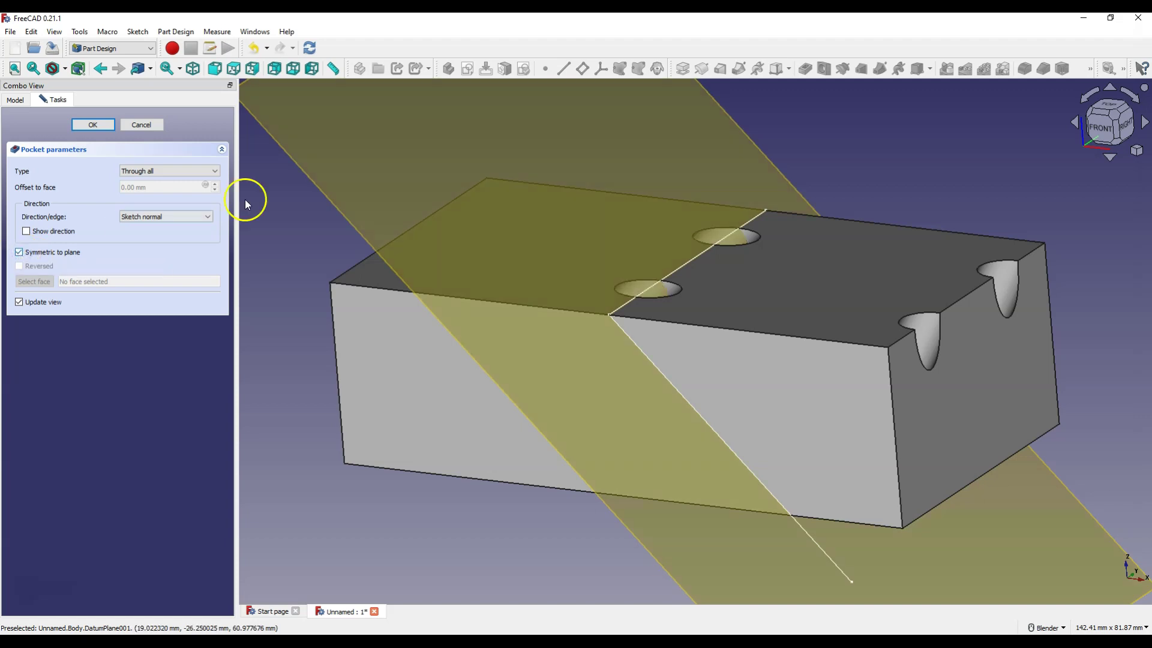
pyautogui.click(93, 126)
# Edit the front-face sketch that controls the datum plane and set its slanted line's angle to 60°
pyautogui.scroll(-2, 689, 252)
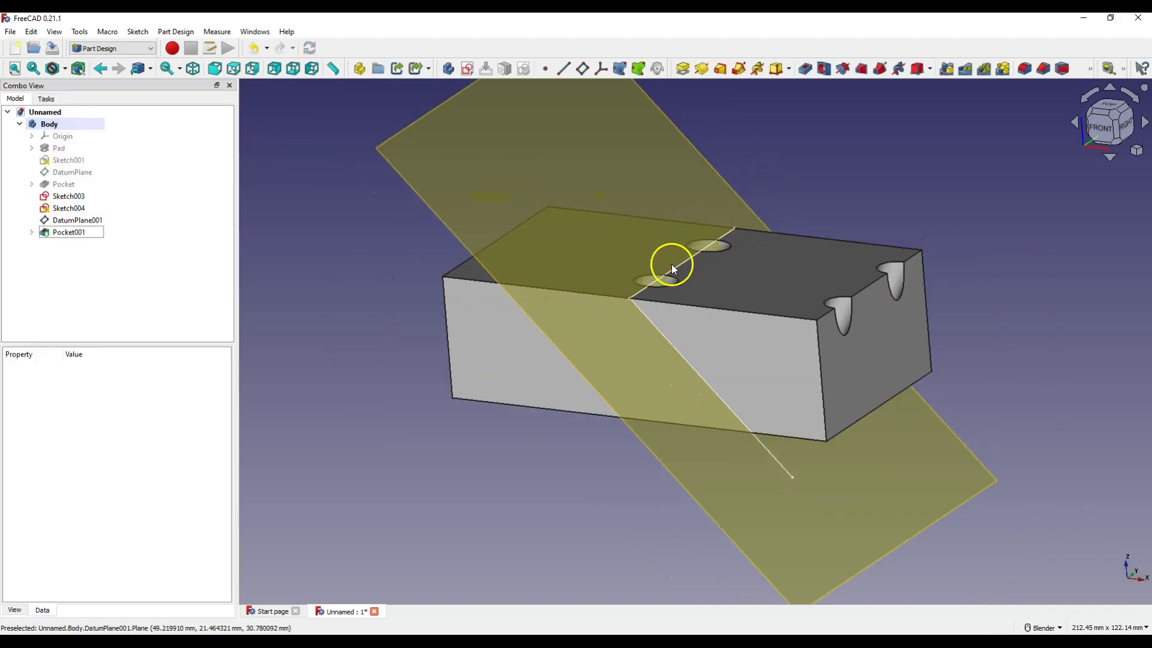
pyautogui.moveTo(671, 264); pyautogui.dragTo(595, 294, button='middle')
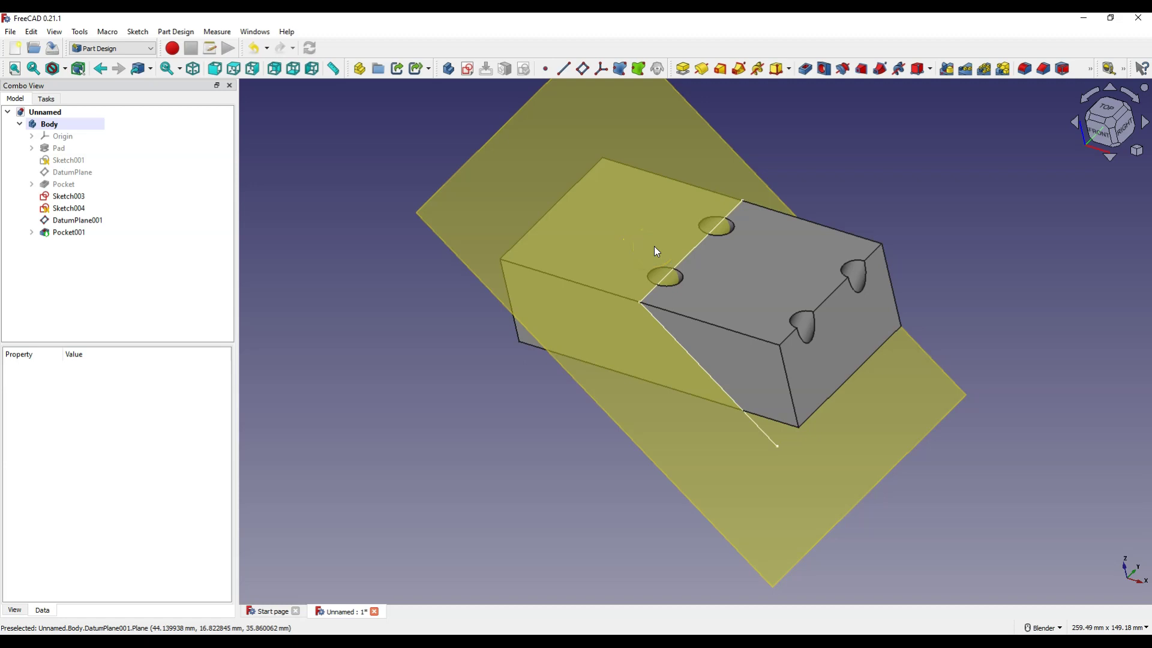
pyautogui.click(533, 378)
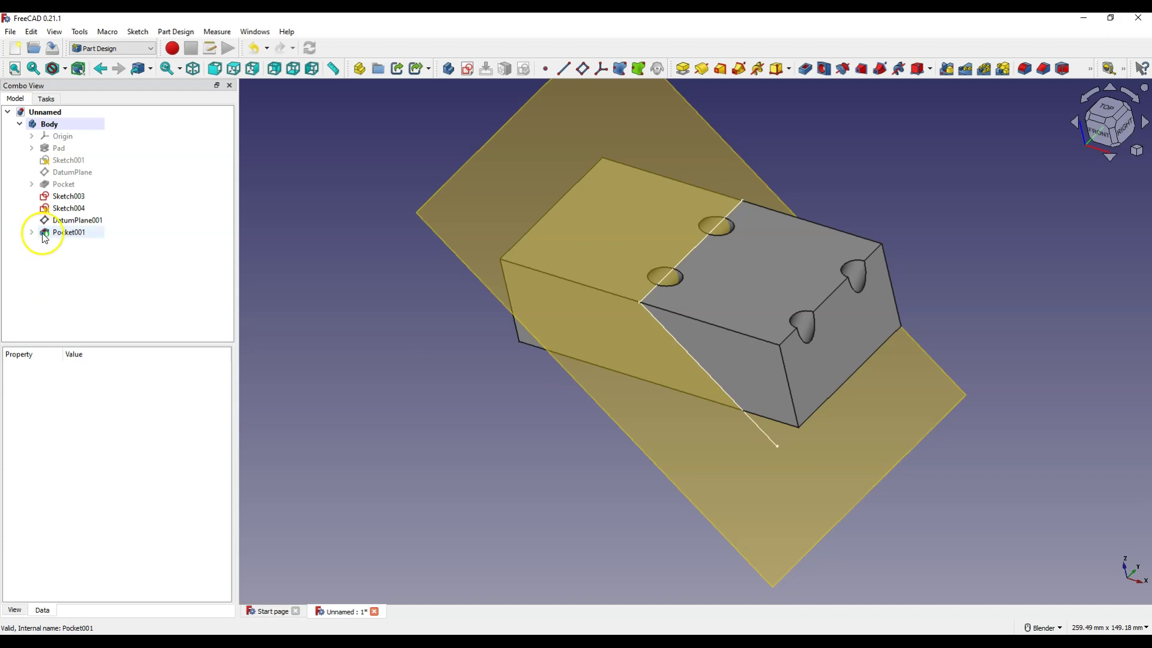
pyautogui.click(63, 213)
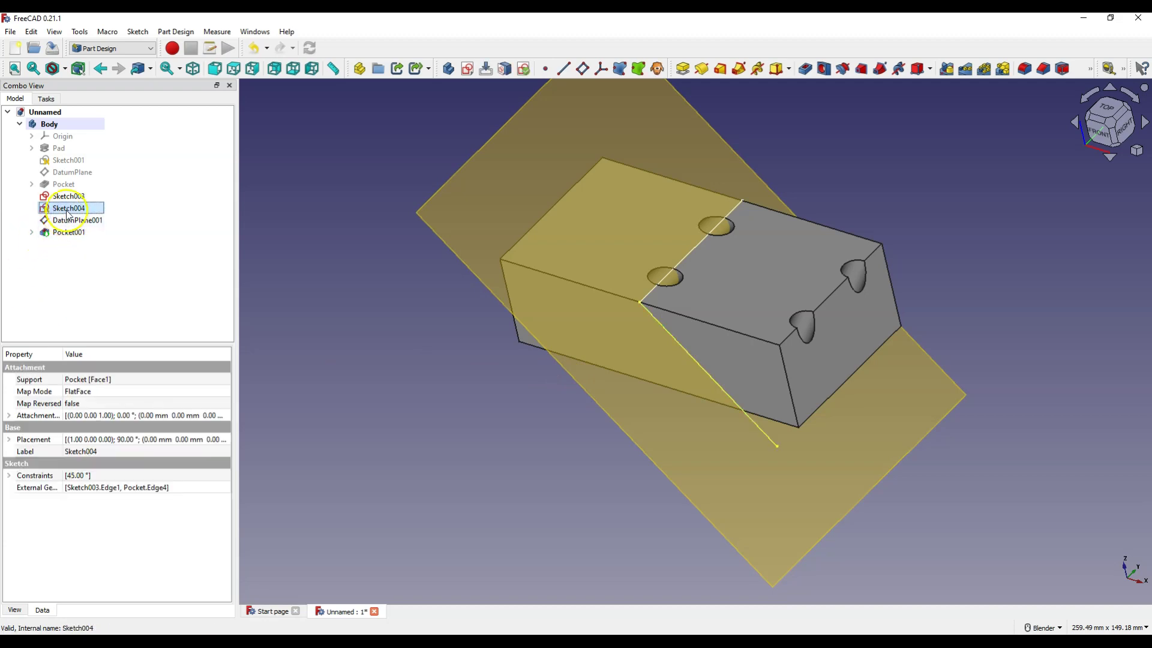
pyautogui.doubleClick(70, 210)
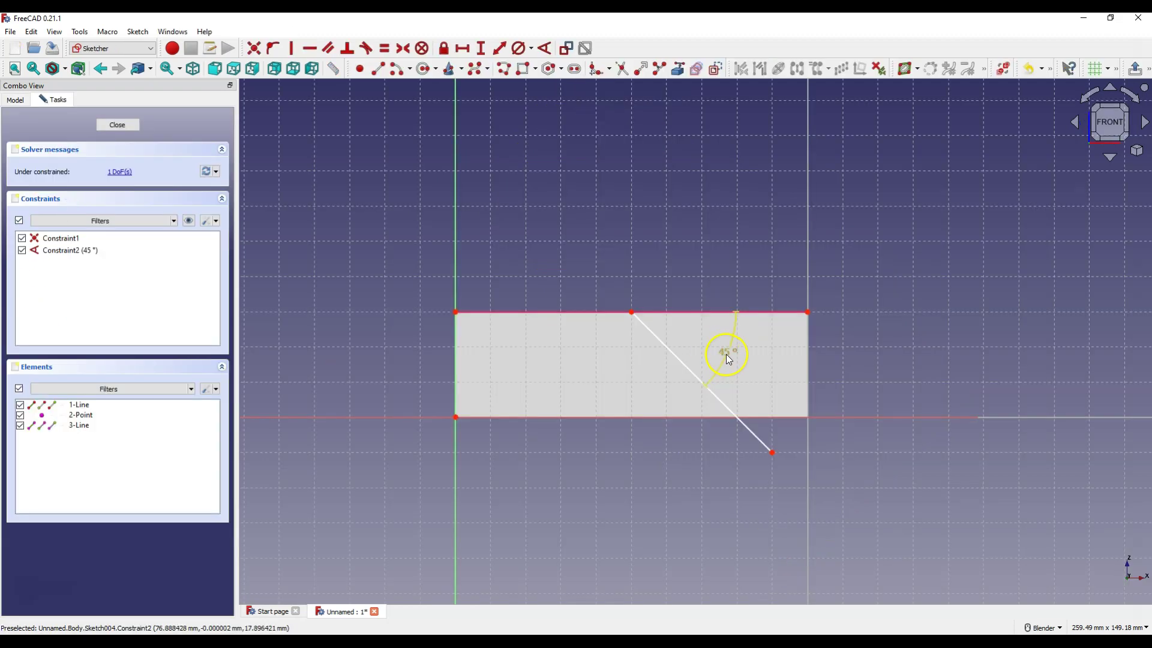
pyautogui.doubleClick(728, 354)
pyautogui.write('60')
pyautogui.press('Return')
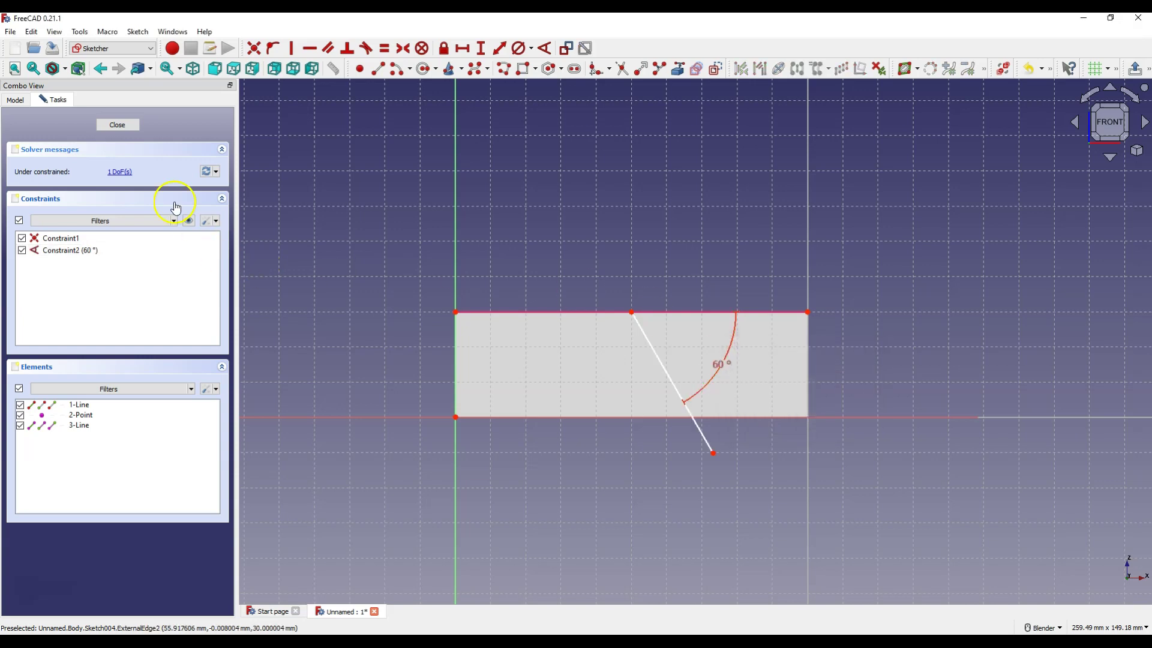
pyautogui.click(116, 125)
# Reopen the front-face sketch, set the slanted line's angle to 30°, and close the sketch
pyautogui.moveTo(520, 247)
pyautogui.mouseDown(button='middle')
pyautogui.moveTo(689, 276)
pyautogui.moveTo(738, 244)
pyautogui.moveTo(805, 293)
pyautogui.moveTo(766, 295)
pyautogui.moveTo(678, 334)
pyautogui.moveTo(725, 344)
pyautogui.moveTo(685, 306)
pyautogui.moveTo(702, 250)
pyautogui.moveTo(694, 281)
pyautogui.mouseUp(button='middle')
pyautogui.doubleClick(75, 209)
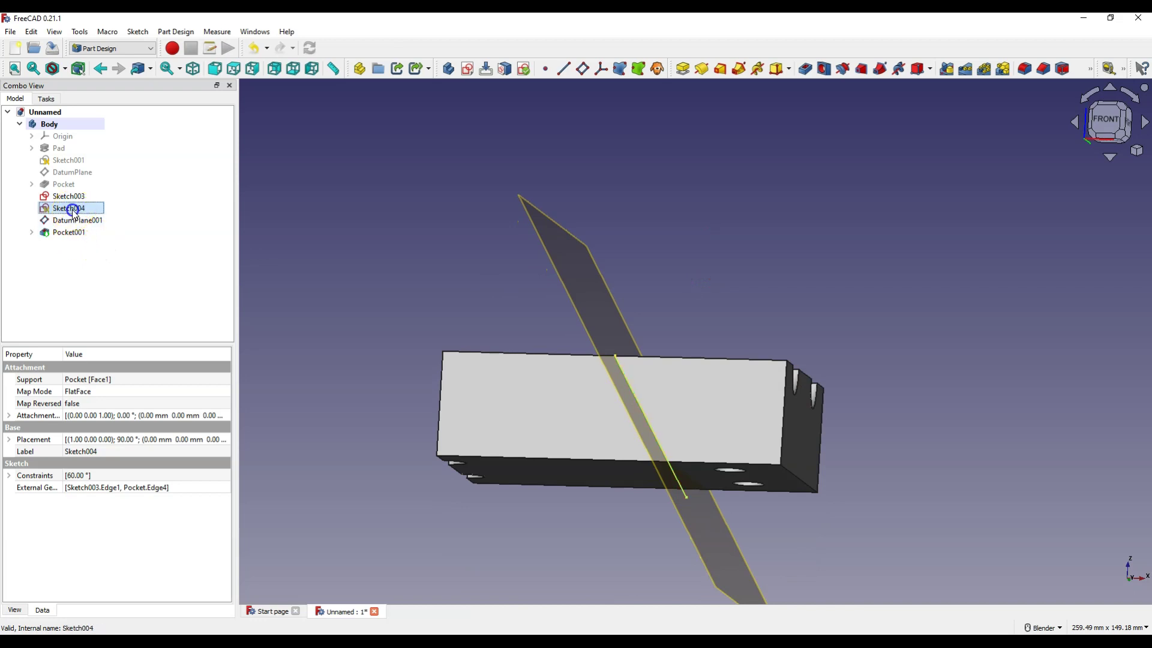
pyautogui.doubleClick(689, 403)
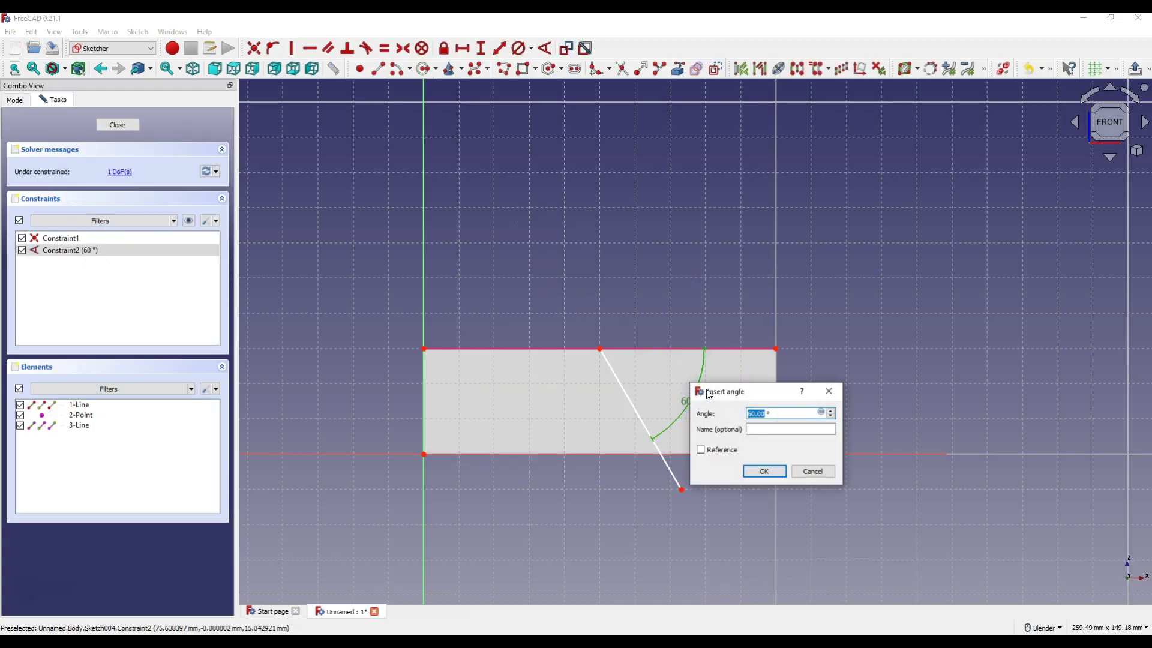
pyautogui.click(753, 470)
pyautogui.click(117, 124)
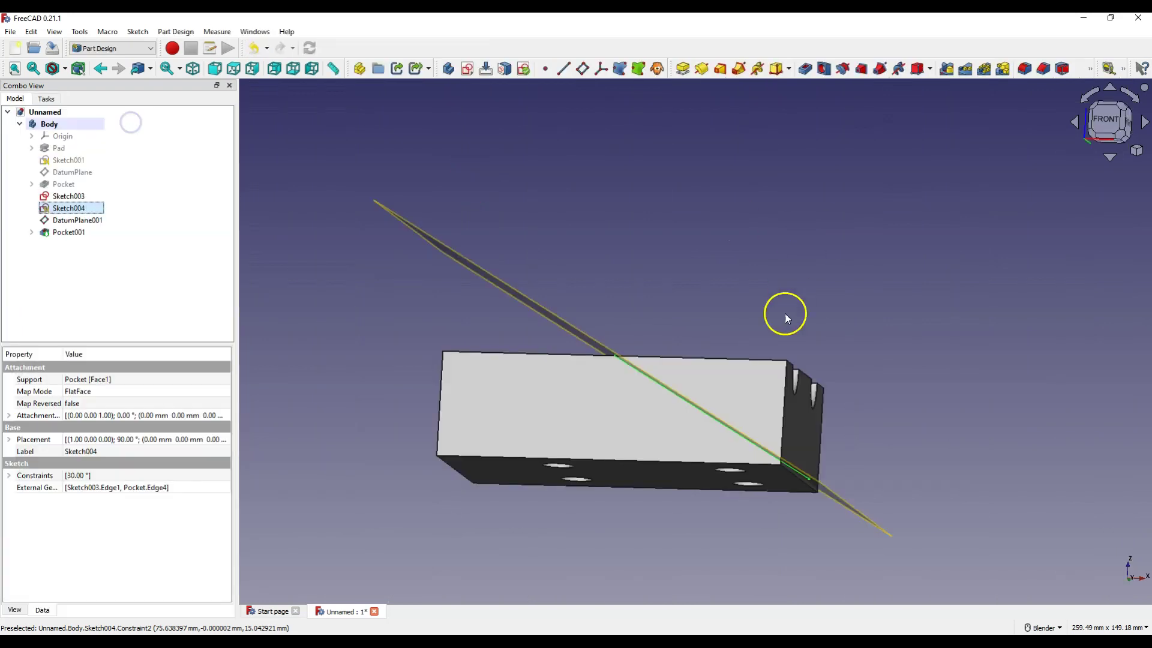